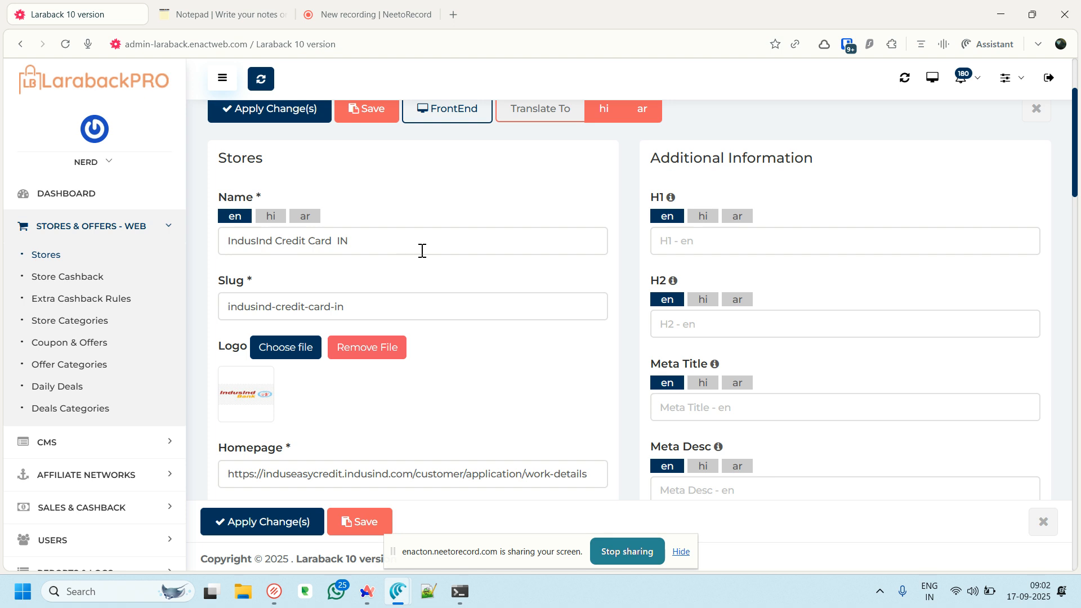
Load the first tjzuh tracking link from the notes in a new tab, reaching IndusInd's credit card application
click(224, 16)
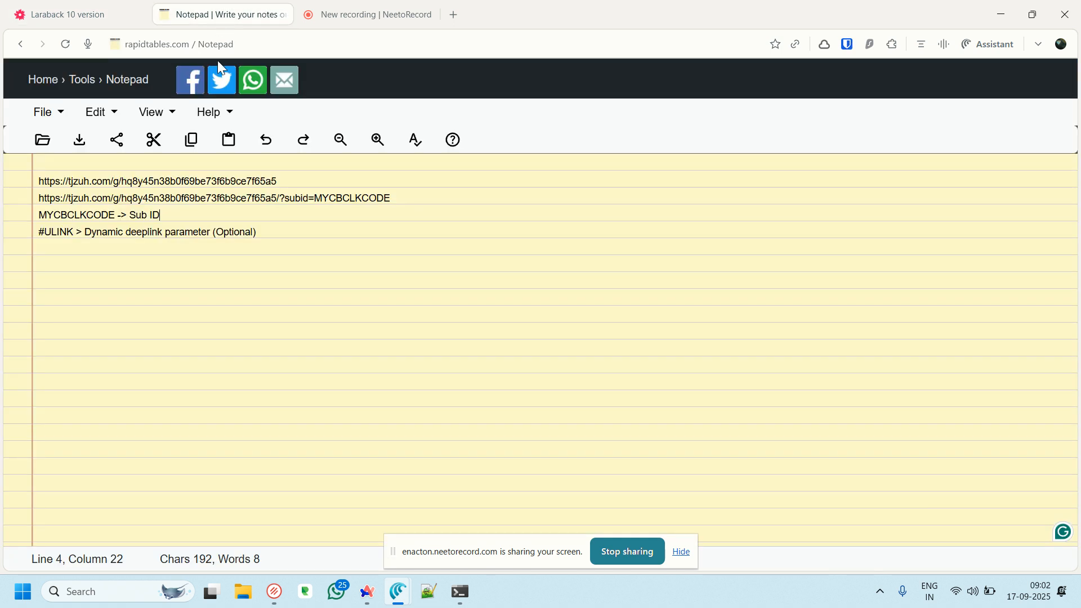
drag(293, 180, 41, 181)
key(ctrl+c)
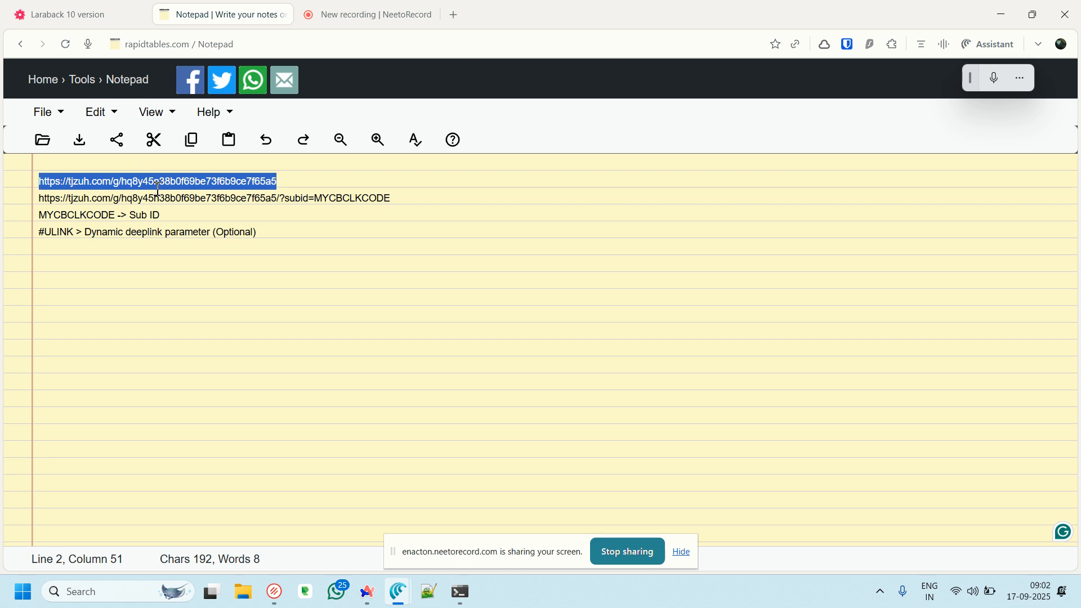
key(ctrl+t)
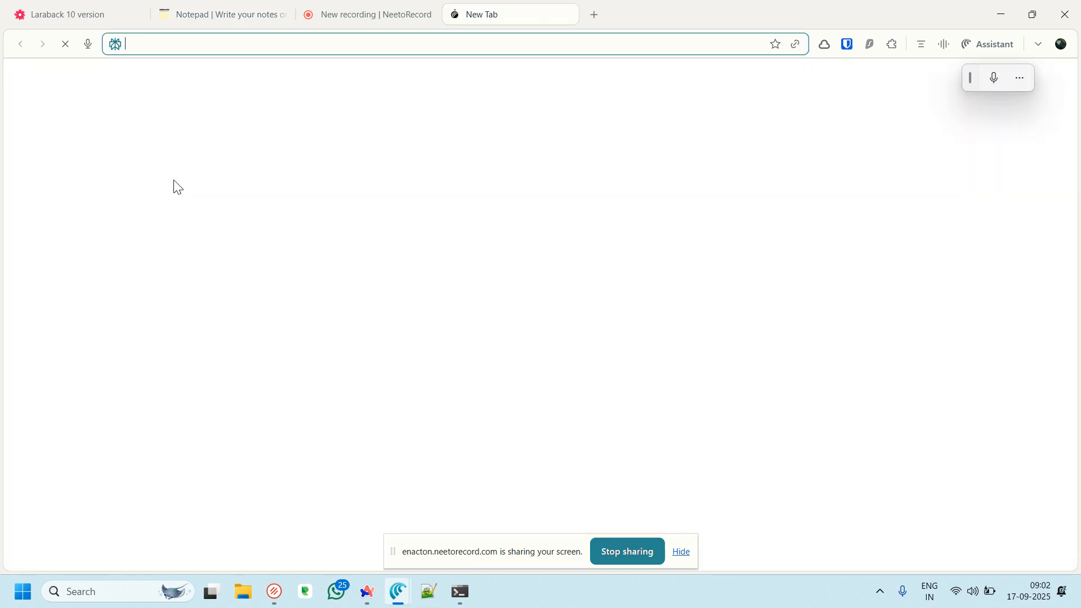
key(ctrl+v)
key(Return)
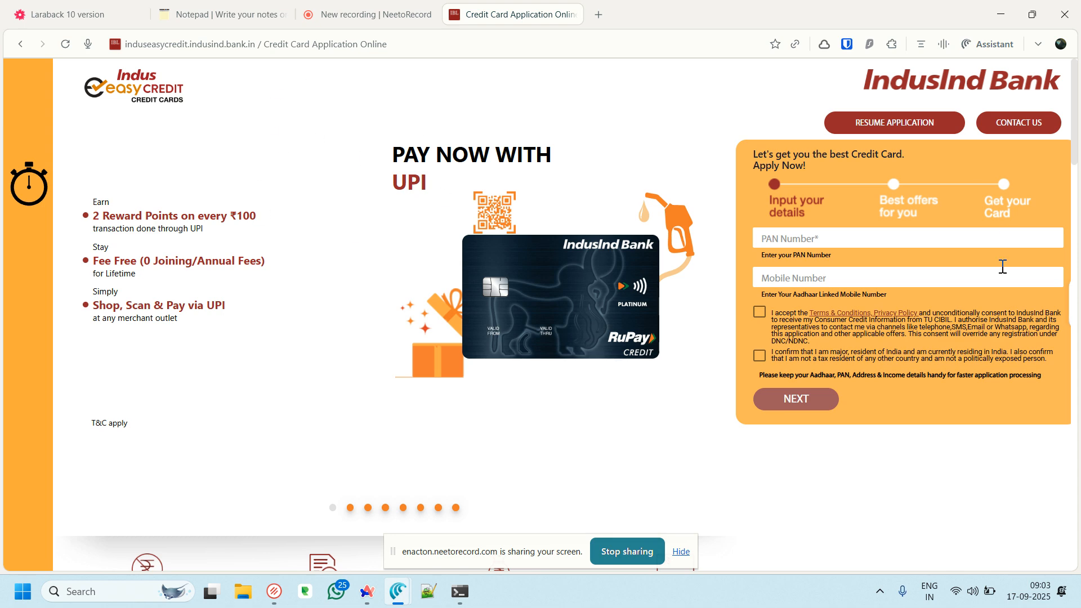
click(192, 14)
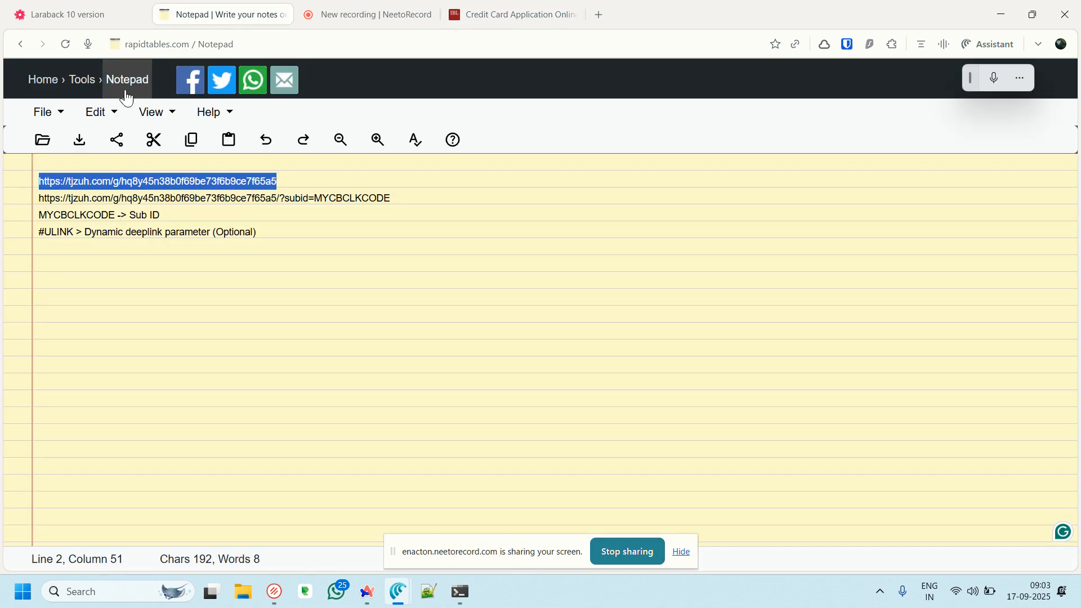
Review the IndusInd Credit Card IN store's Name, Slug and Homepage values in its edit form
click(93, 16)
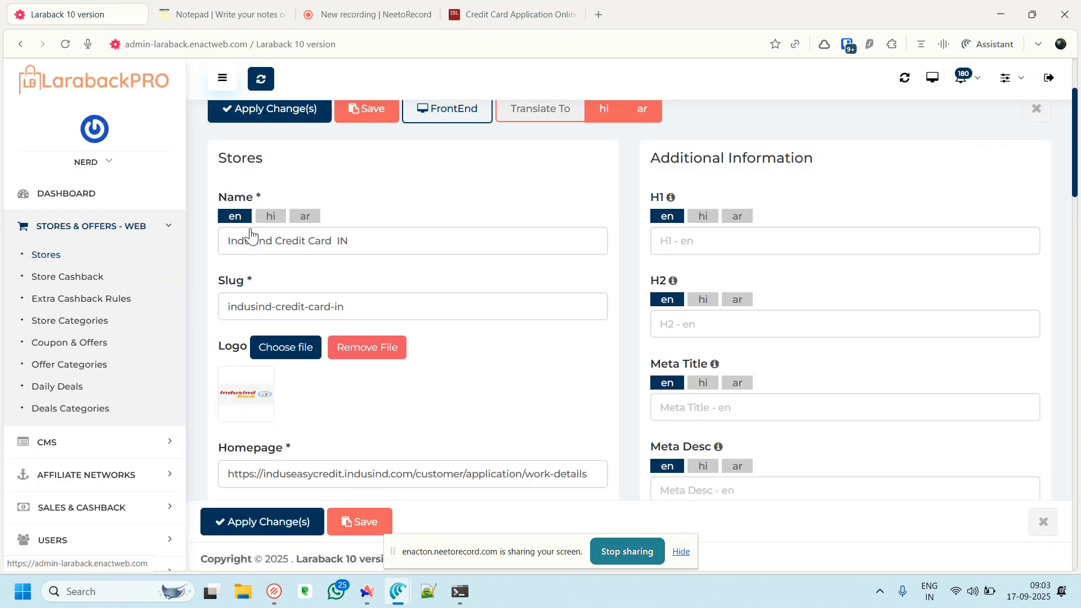
scroll(313, 239, up, 3)
scroll(314, 242, down, 3)
triple_click(312, 242)
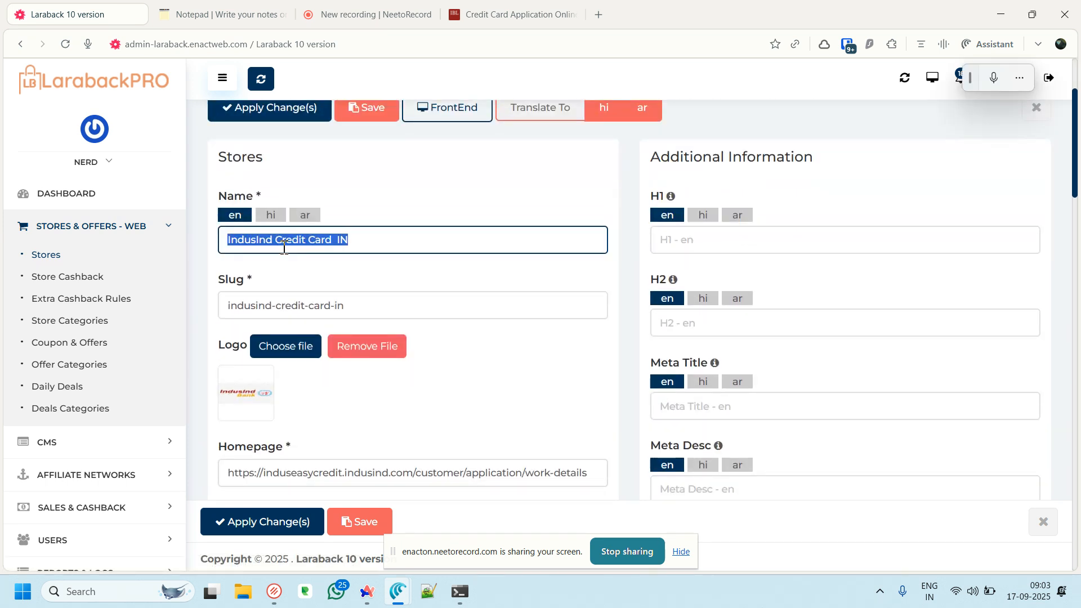
scroll(324, 251, down, 2)
triple_click(270, 159)
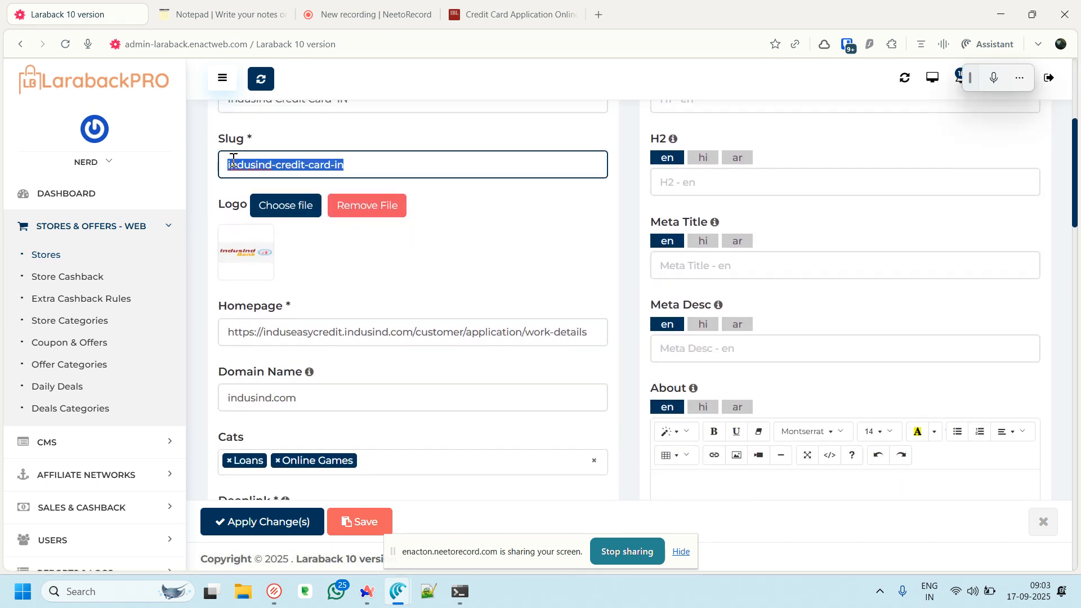
scroll(307, 171, up, 1)
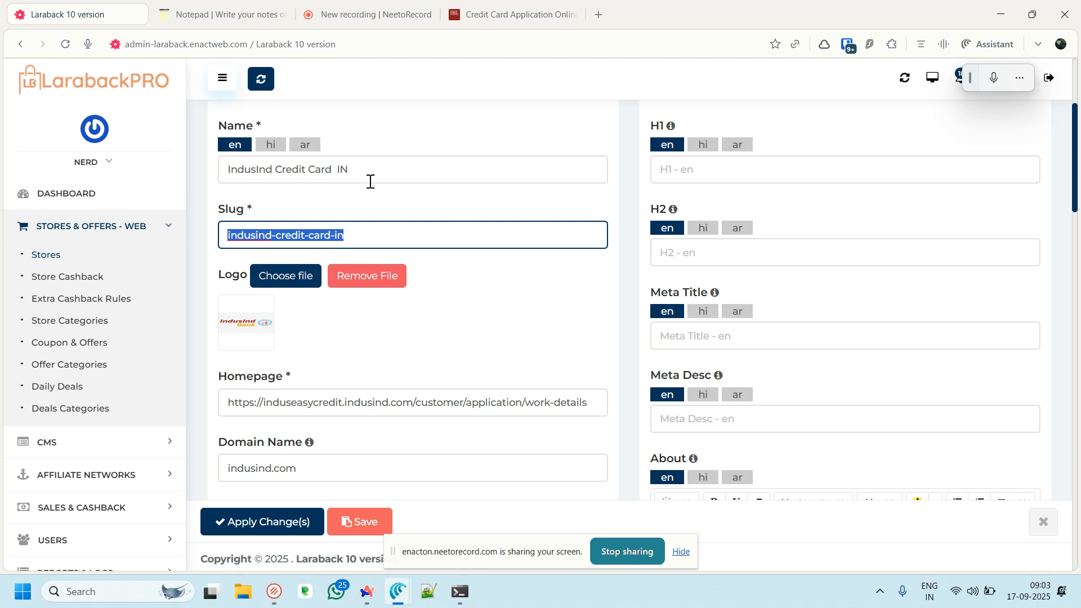
scroll(445, 287, down, 2)
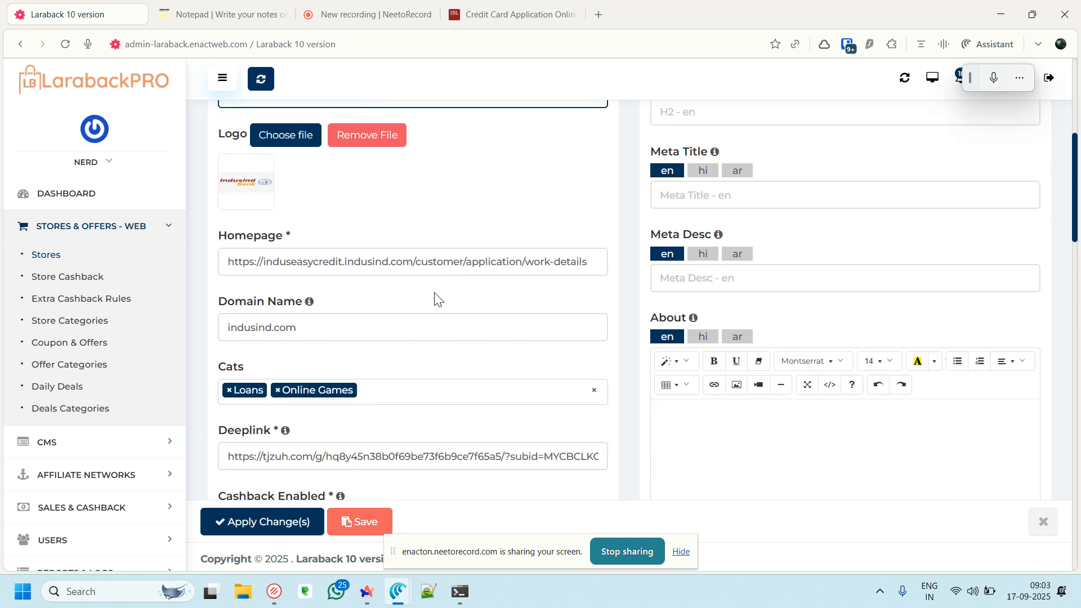
triple_click(478, 261)
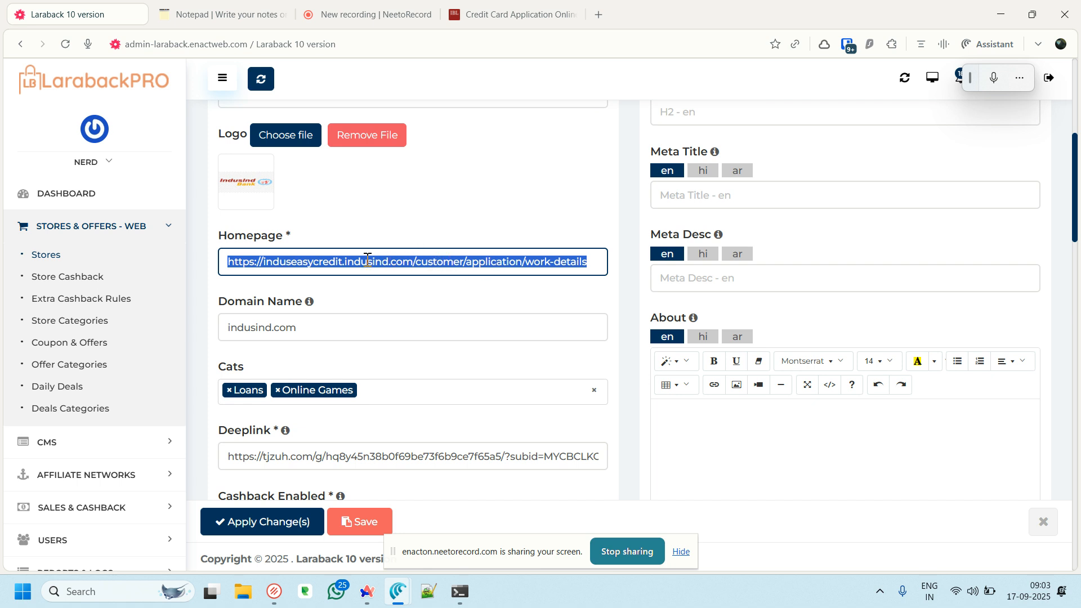
scroll(407, 286, down, 2)
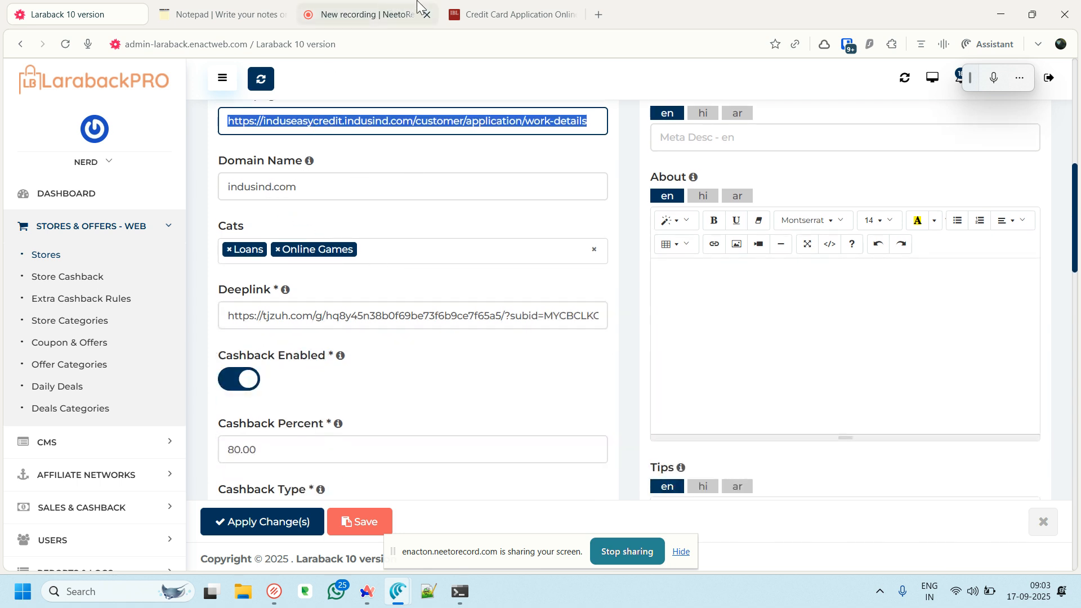
Set the store Homepage to the IndusInd page URL ending in /customer/credit-card/new-lead
click(457, 14)
click(345, 45)
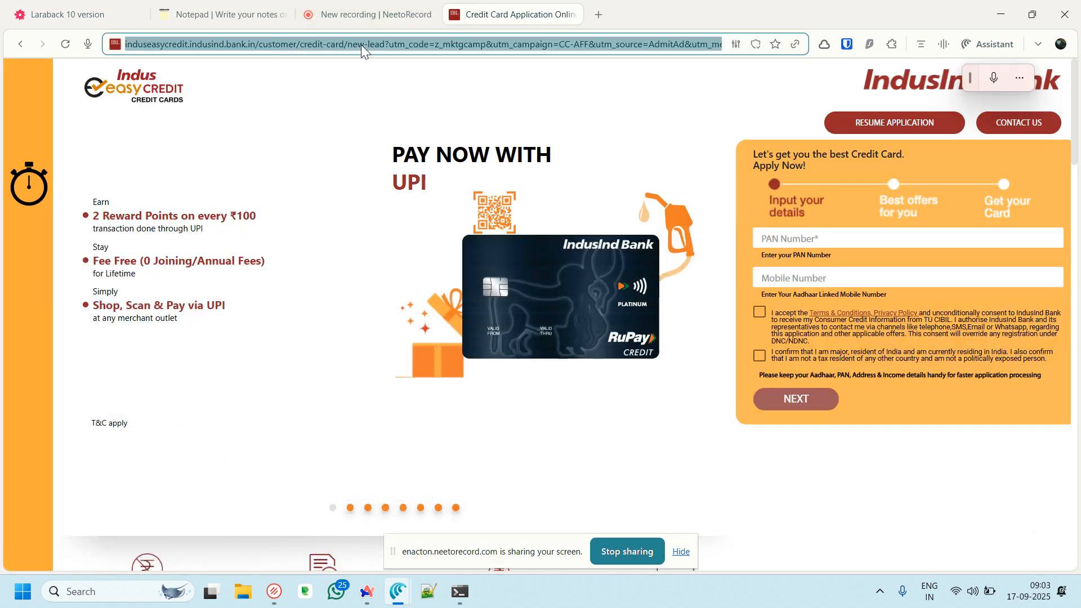
click(382, 44)
drag(417, 44, 115, 44)
key(ctrl+c)
click(115, 17)
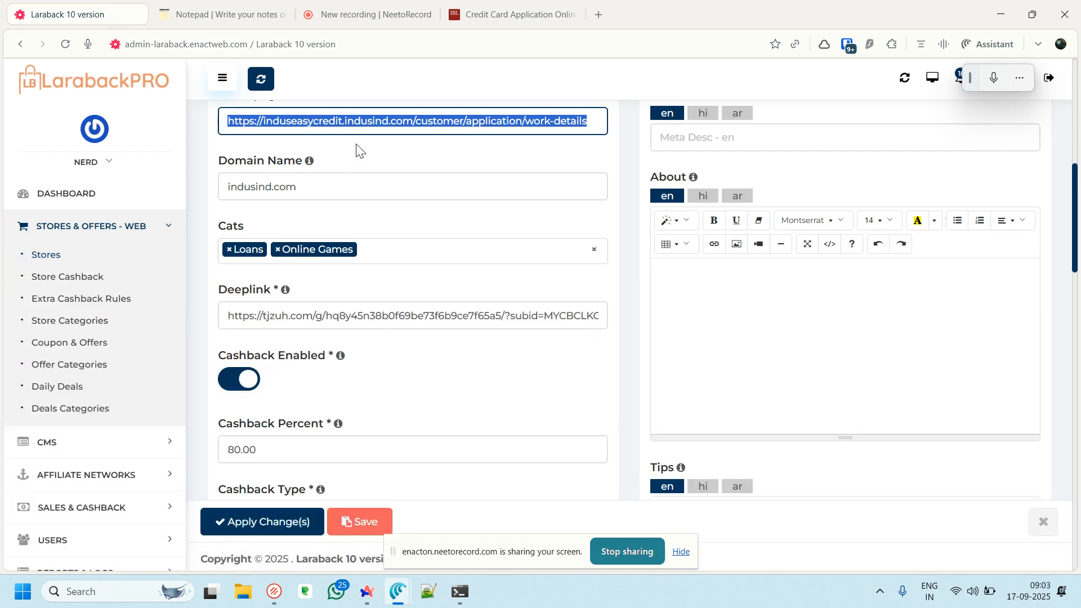
key(ctrl+v)
Replace the Domain Name indusind.com with indusind.bank.in
click(354, 121)
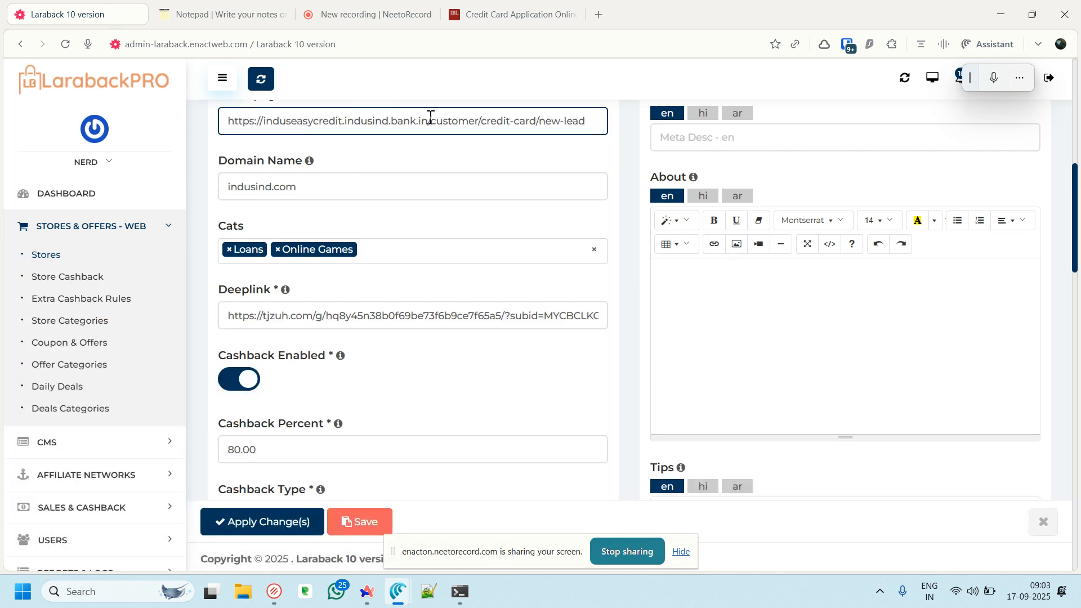
drag(428, 116, 359, 120)
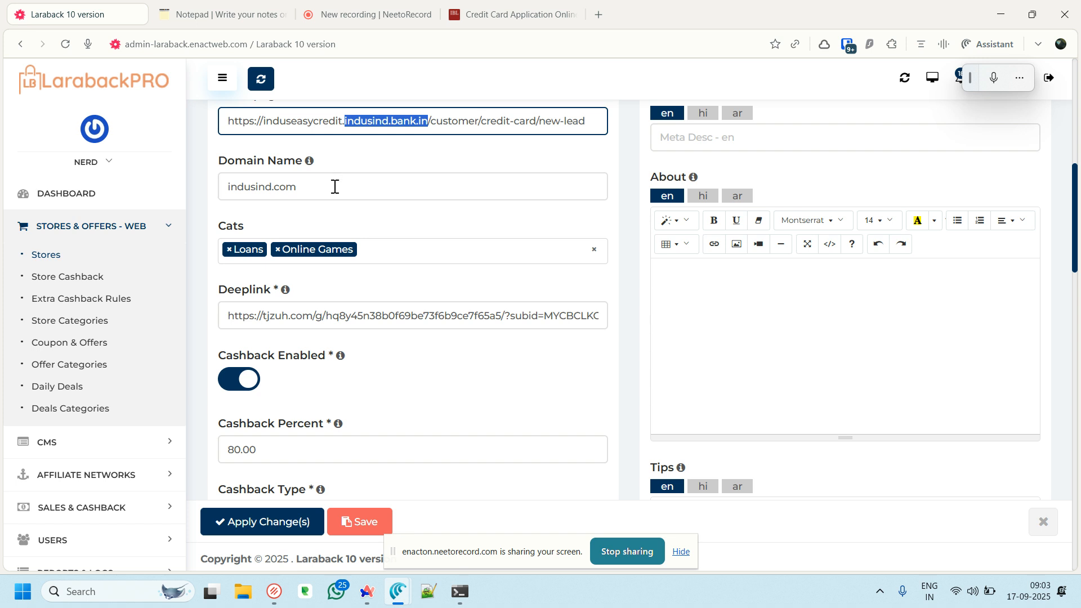
drag(334, 186, 181, 190)
text(indusind.bank.in)
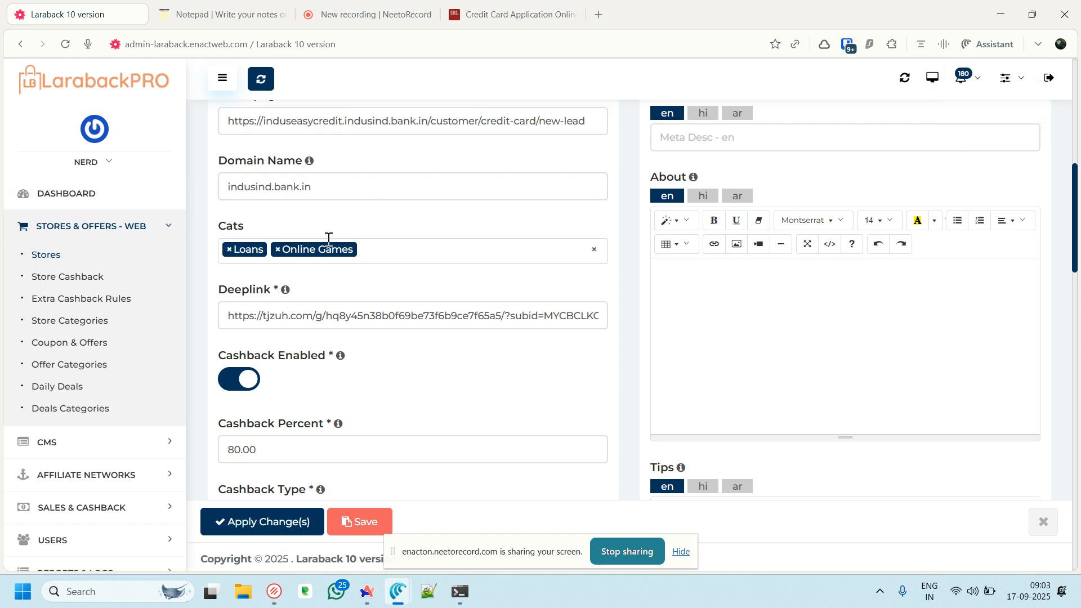
scroll(369, 278, down, 1)
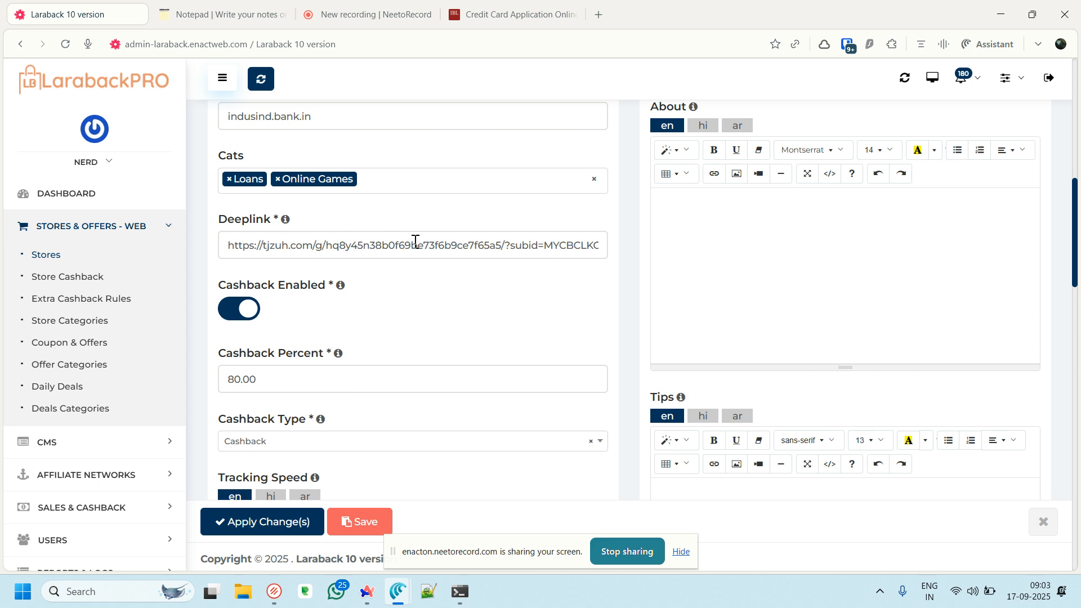
Highlight the ?subid= parameter and MYCBCLKCODE placeholder in the second tracking link
click(231, 14)
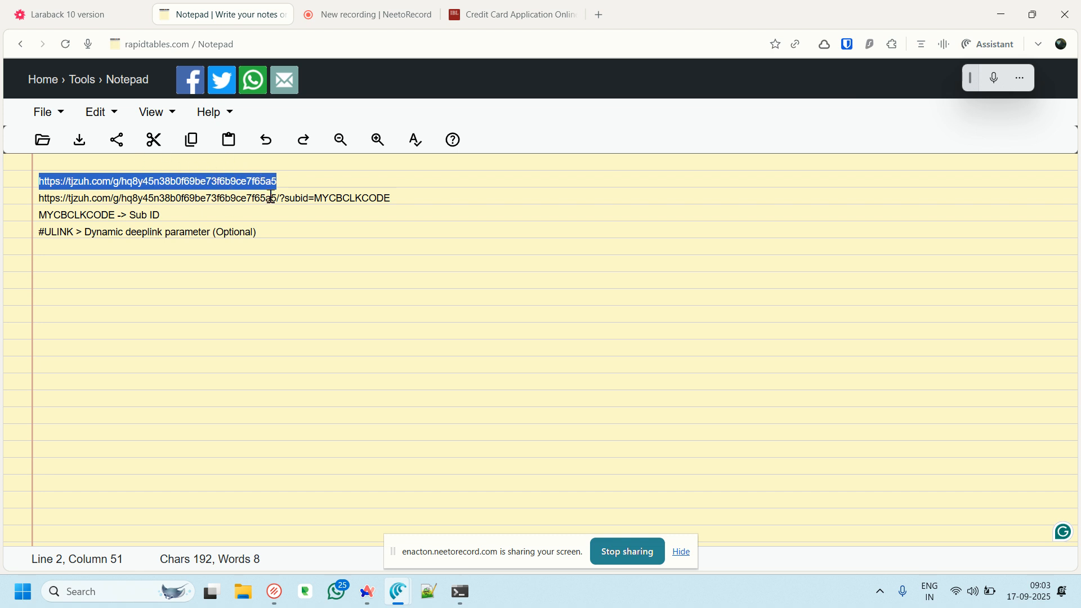
drag(282, 196, 402, 195)
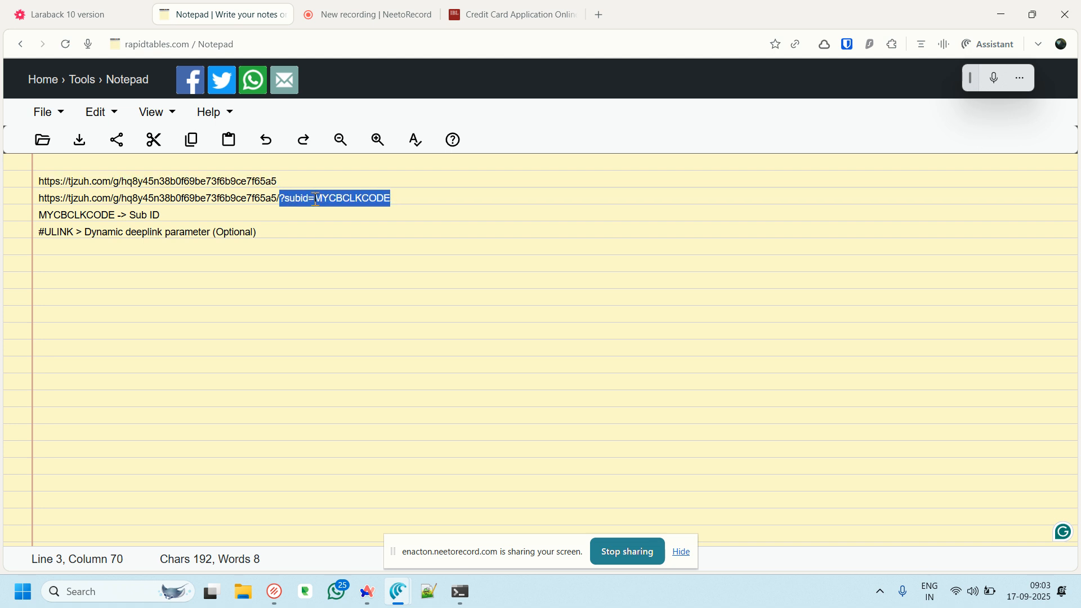
drag(316, 199, 316, 200)
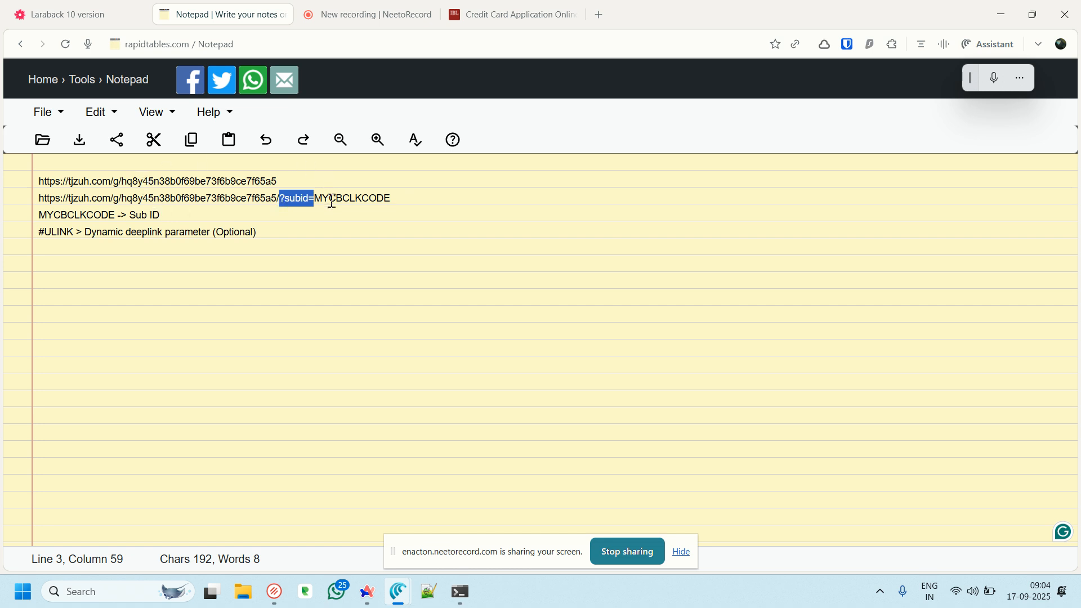
click(281, 199)
drag(282, 200, 316, 197)
double_click(354, 198)
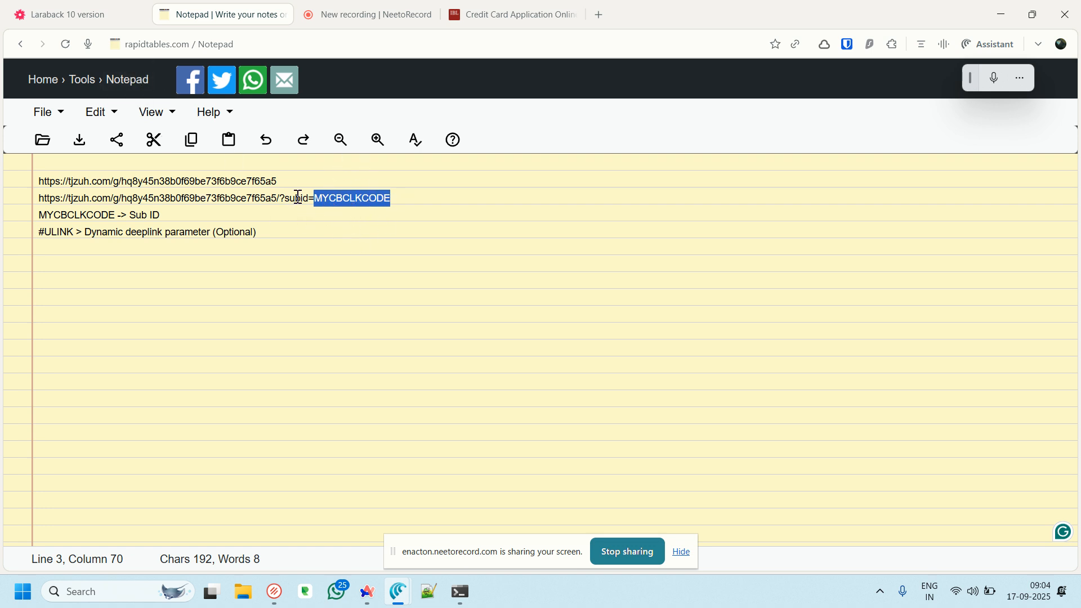
click(315, 196)
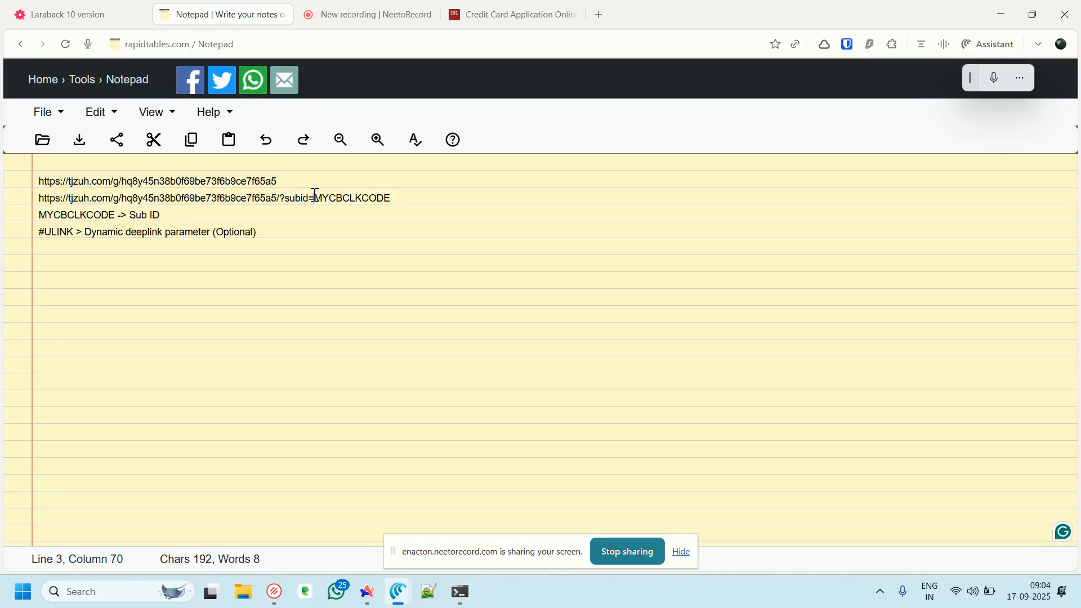
shift+click(40, 198)
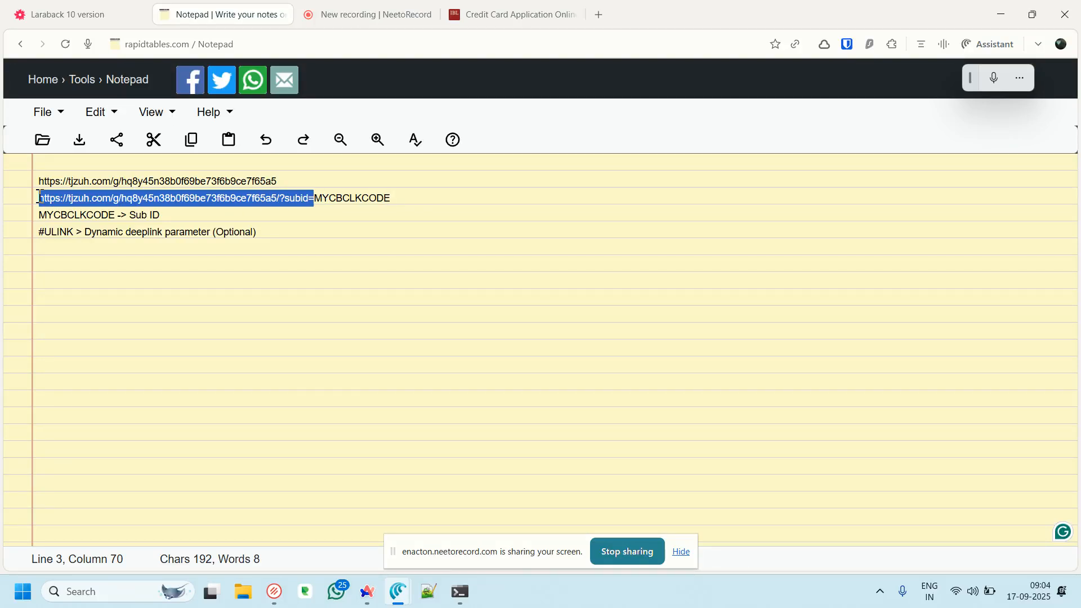
double_click(366, 196)
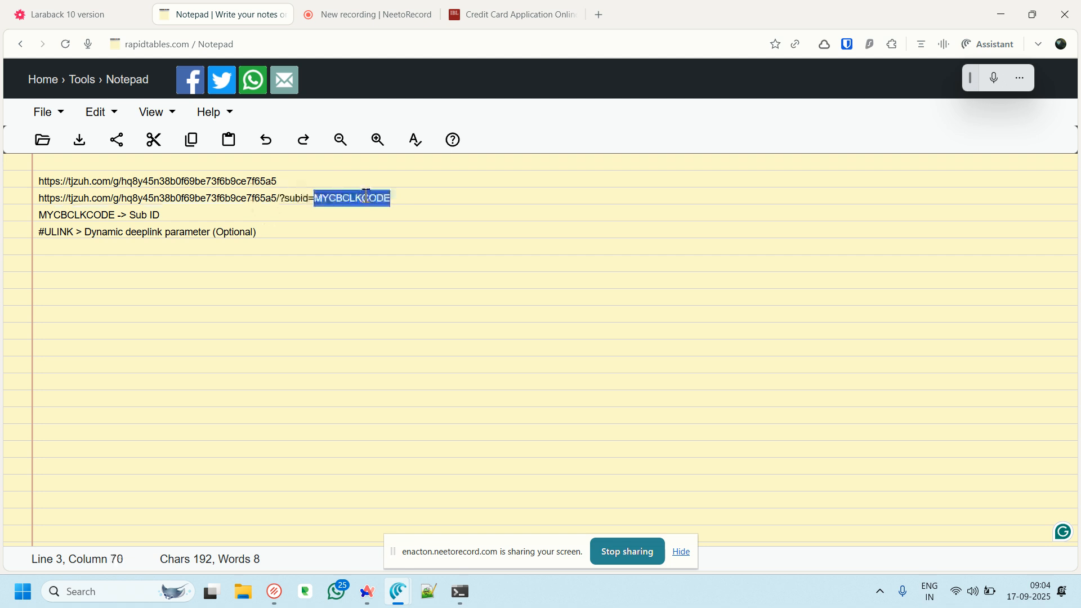
click(64, 22)
Check the deeplink's subid ending, 80.00 cashback percent and Admitad network, then expand Affiliate Networks
drag(463, 246, 623, 248)
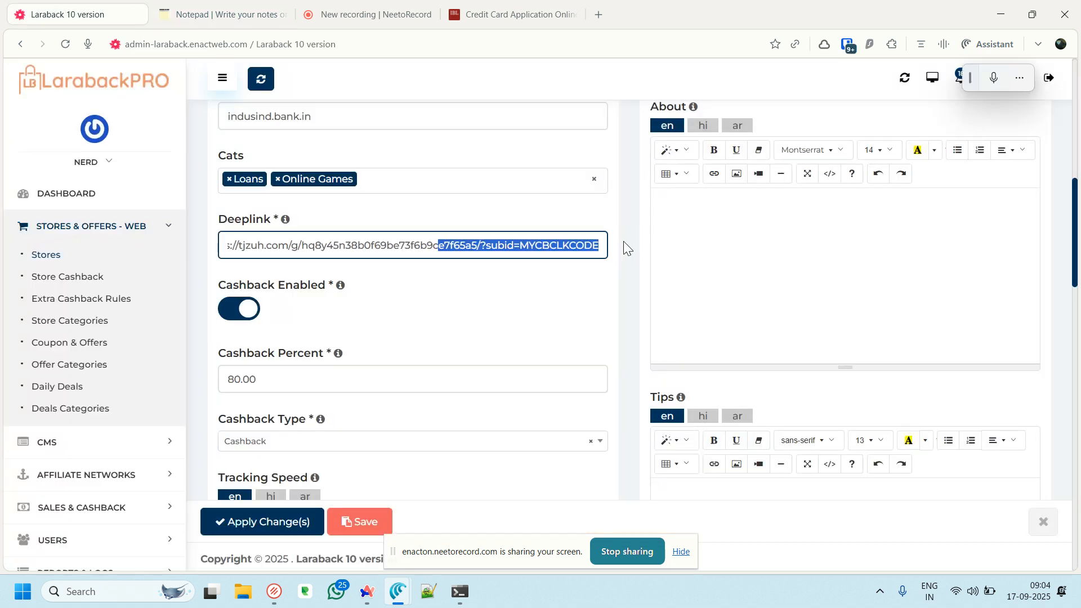
scroll(427, 275, down, 2)
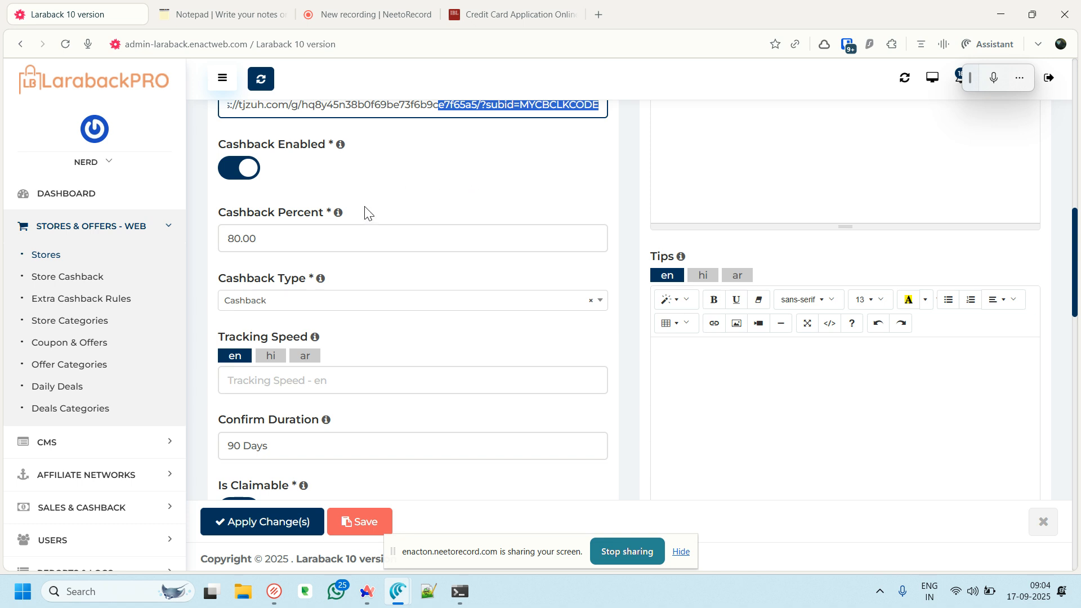
drag(278, 241, 225, 248)
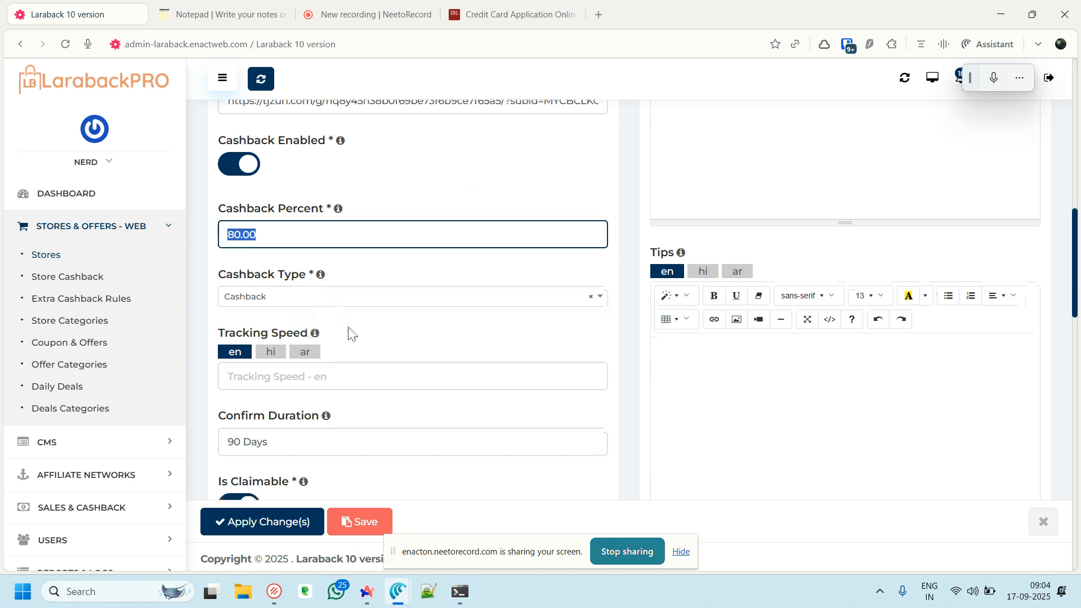
scroll(352, 333, down, 5)
scroll(417, 338, down, 8)
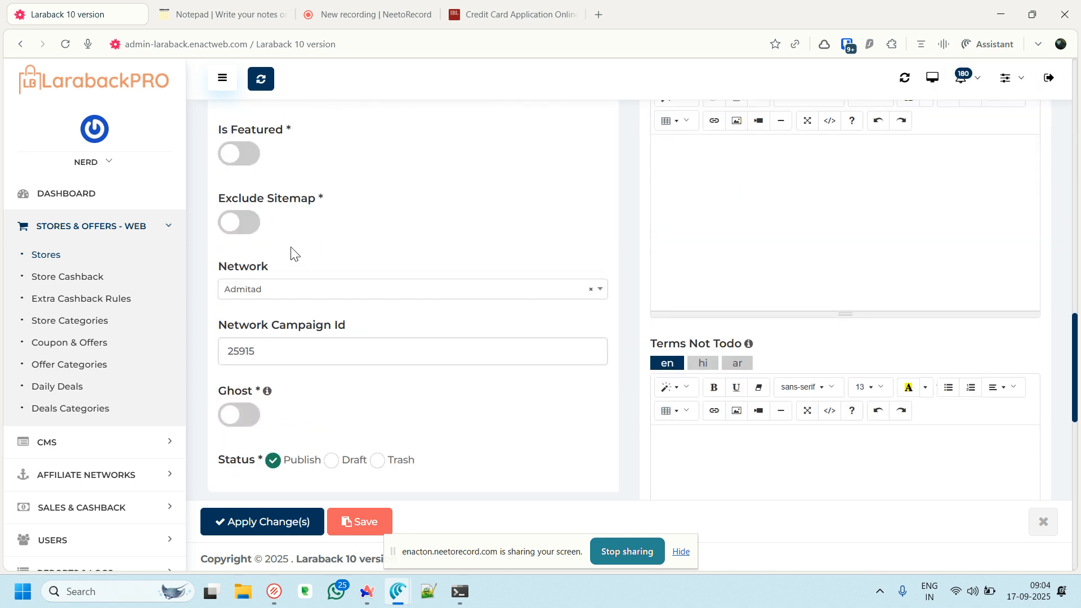
scroll(367, 277, up, 3)
scroll(395, 256, up, 1)
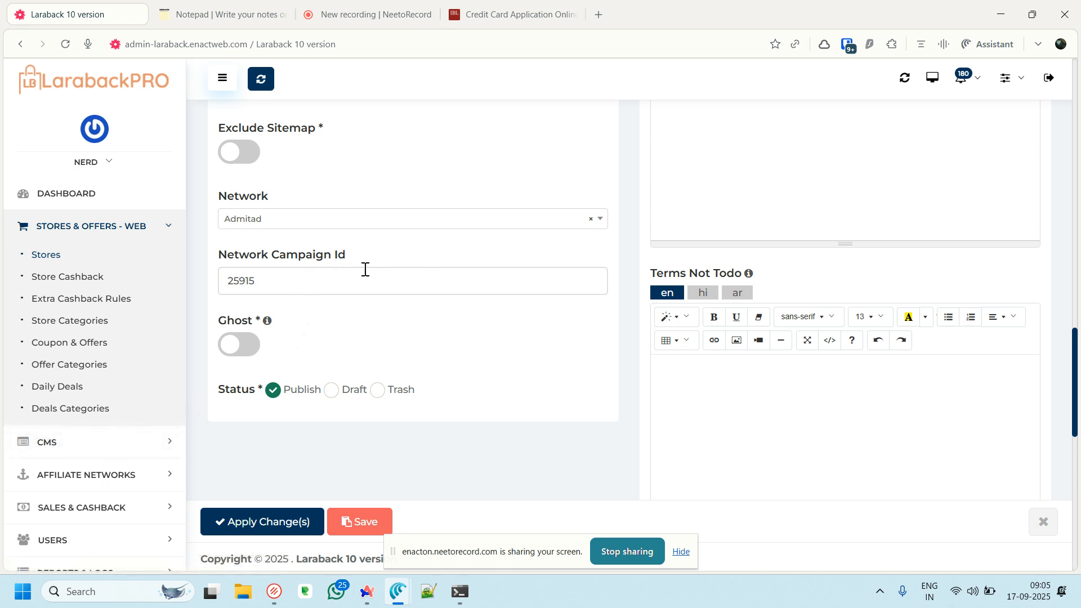
click(290, 225)
click(293, 222)
click(93, 473)
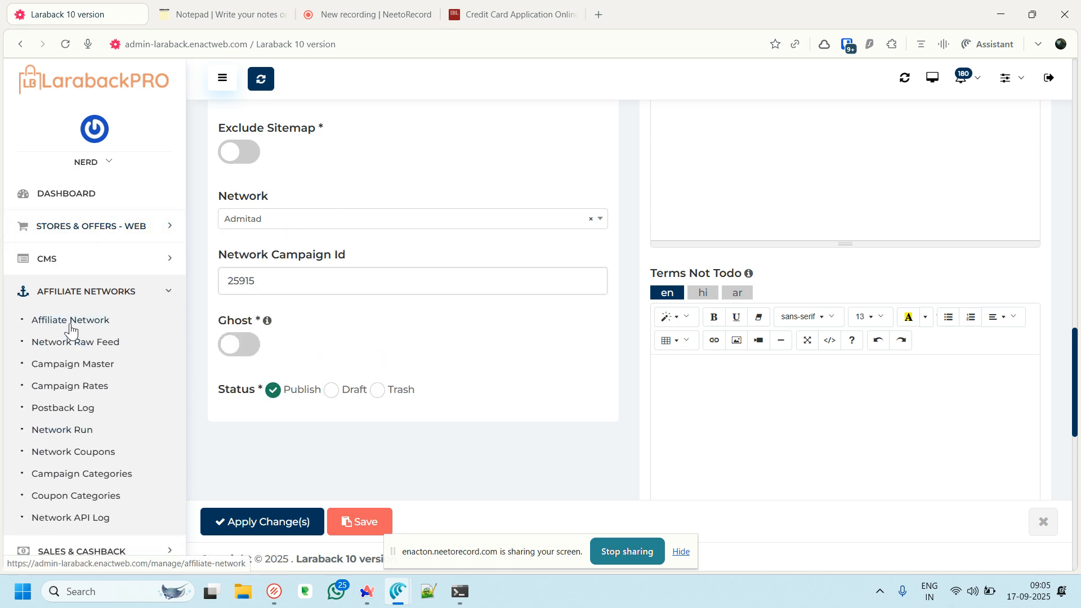
Preview a new affiliate network form and its Direct Merchant options in an extra tab, then close it
middle_click(70, 323)
click(205, 2)
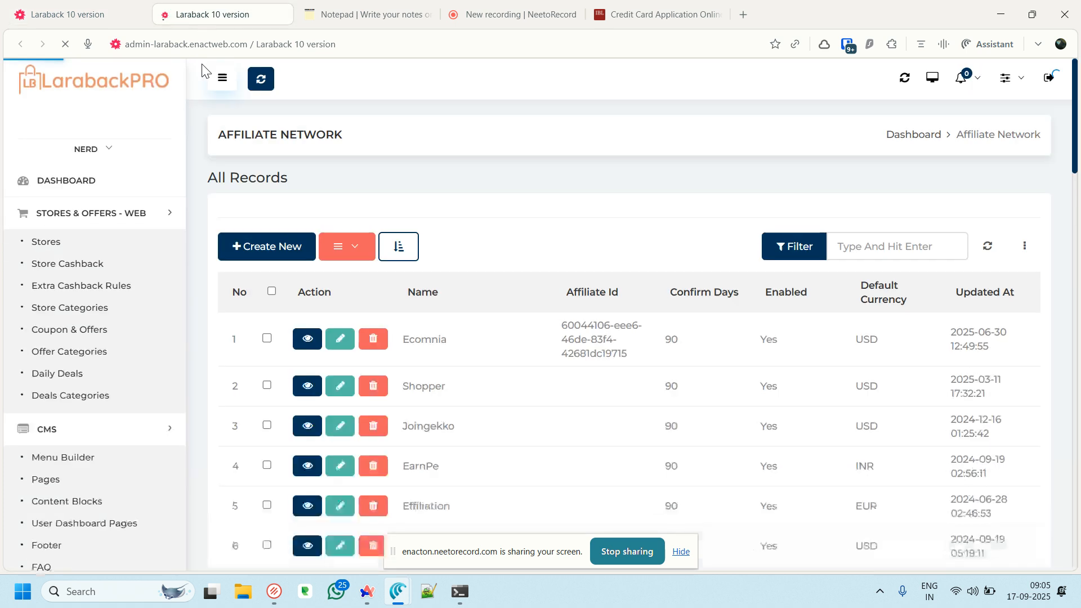
click(258, 248)
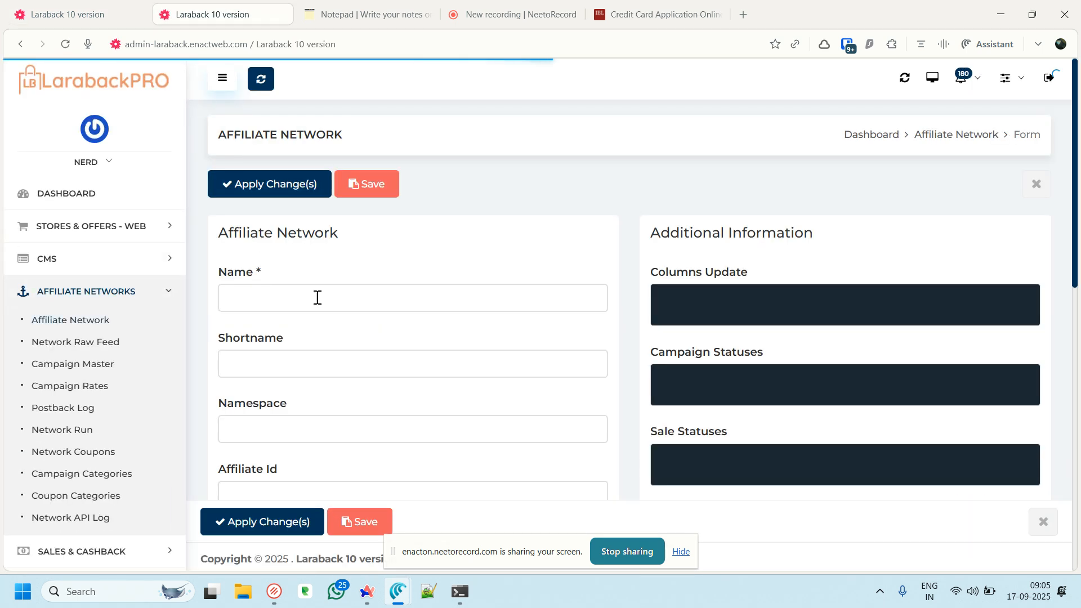
scroll(310, 304, down, 4)
scroll(281, 223, up, 4)
scroll(268, 236, down, 6)
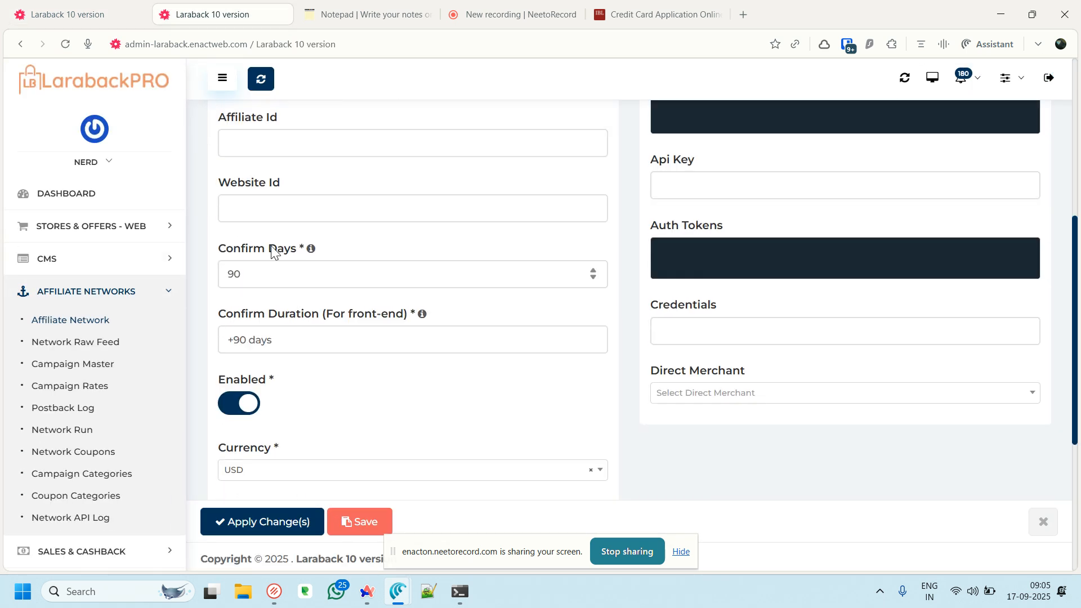
scroll(515, 388, down, 2)
scroll(515, 388, down, 1)
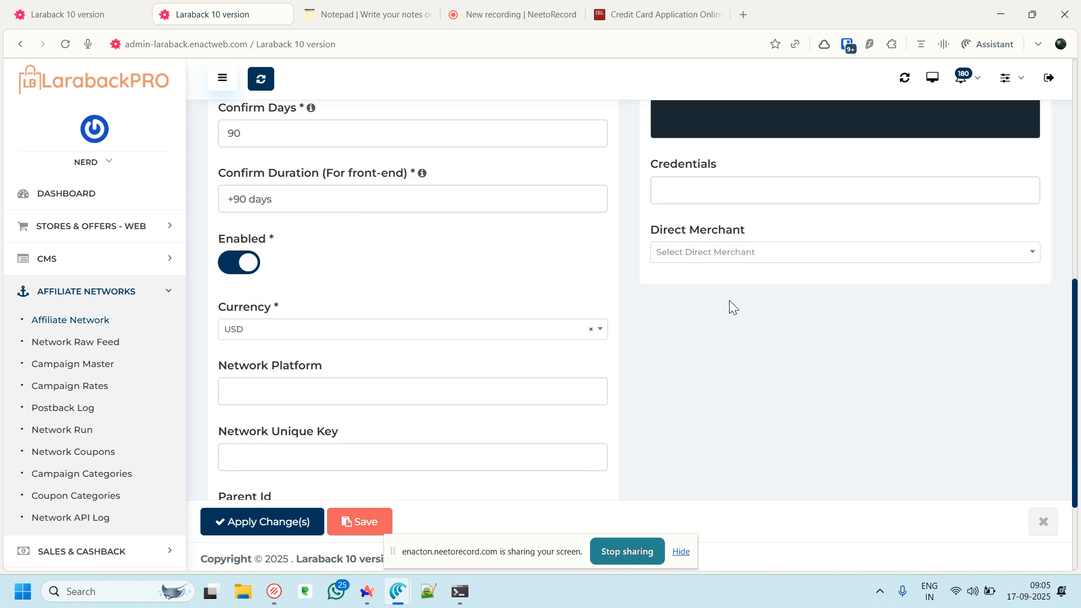
click(743, 259)
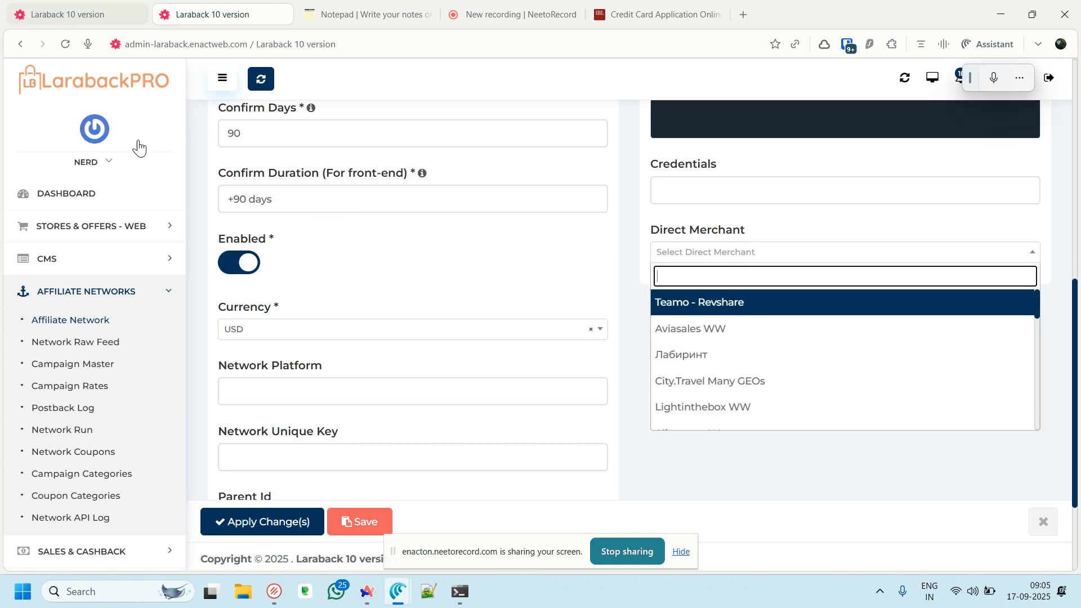
middle_click(191, 2)
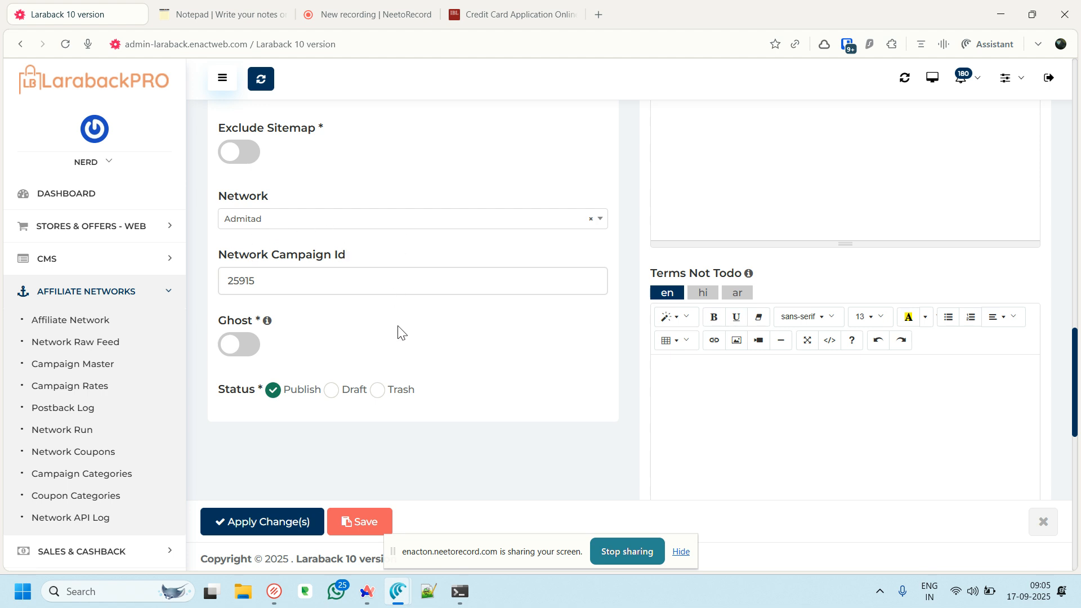
Review the store cashback rate commissions: 0.00 for Leads and 15.40 for Dispatch
scroll(302, 421, down, 1)
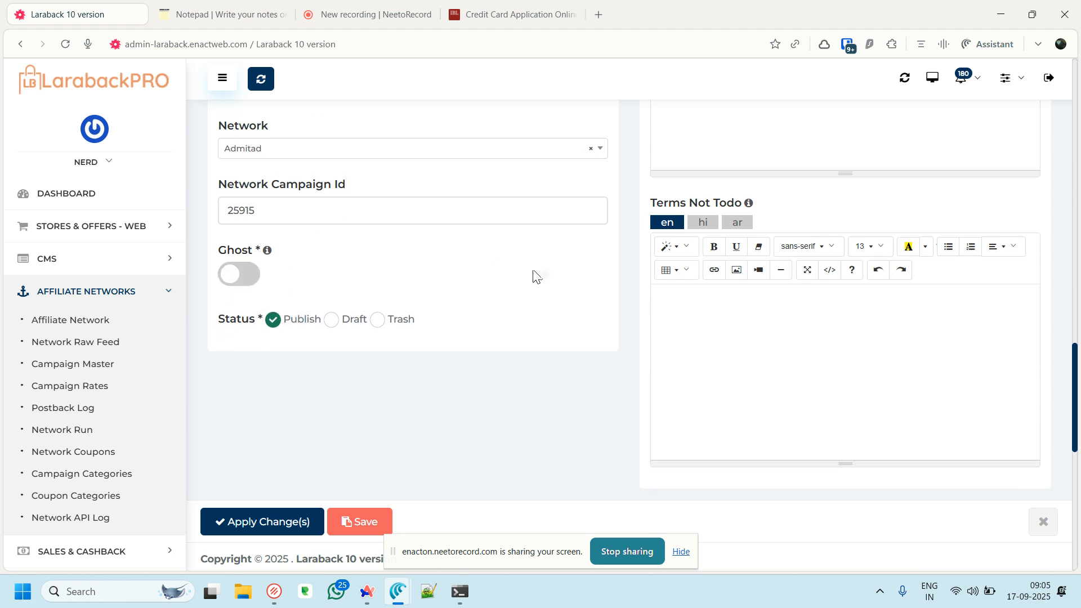
scroll(378, 336, down, 1)
scroll(377, 264, down, 6)
scroll(360, 279, up, 1)
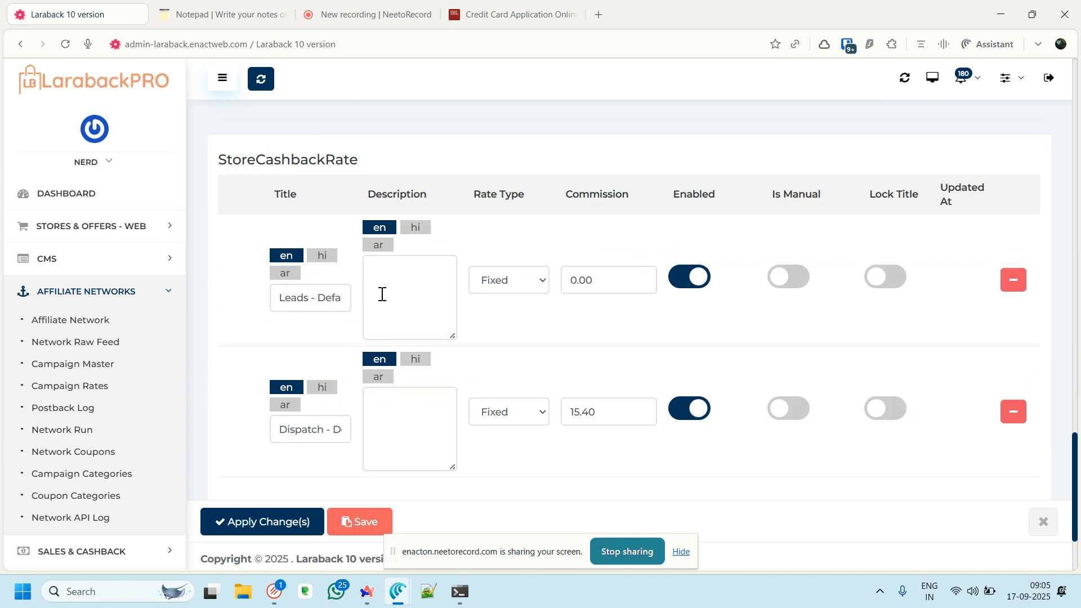
click(585, 420)
double_click(584, 425)
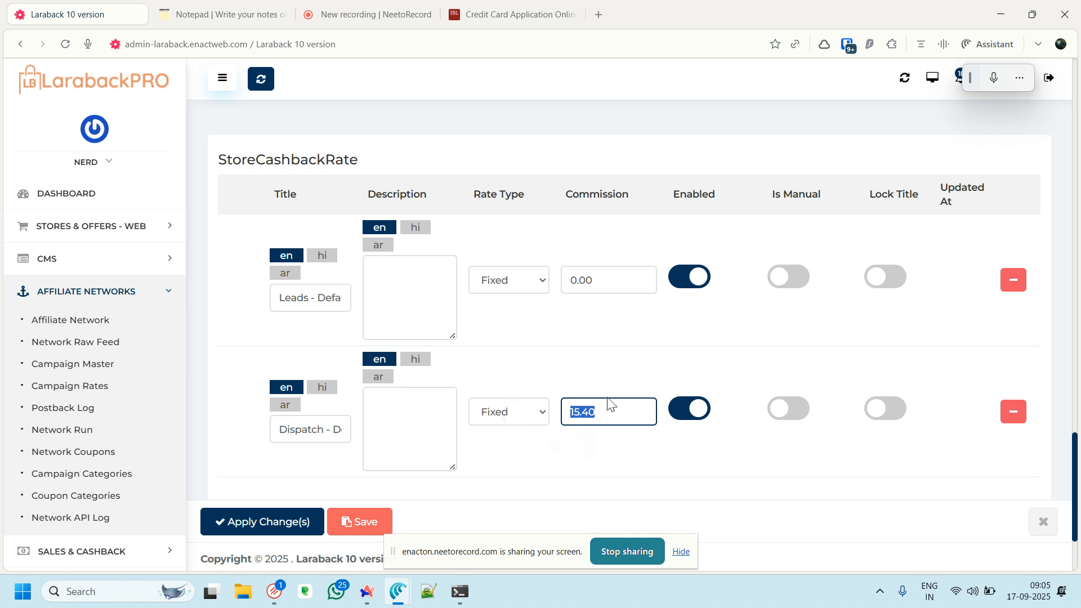
scroll(531, 391, up, 10)
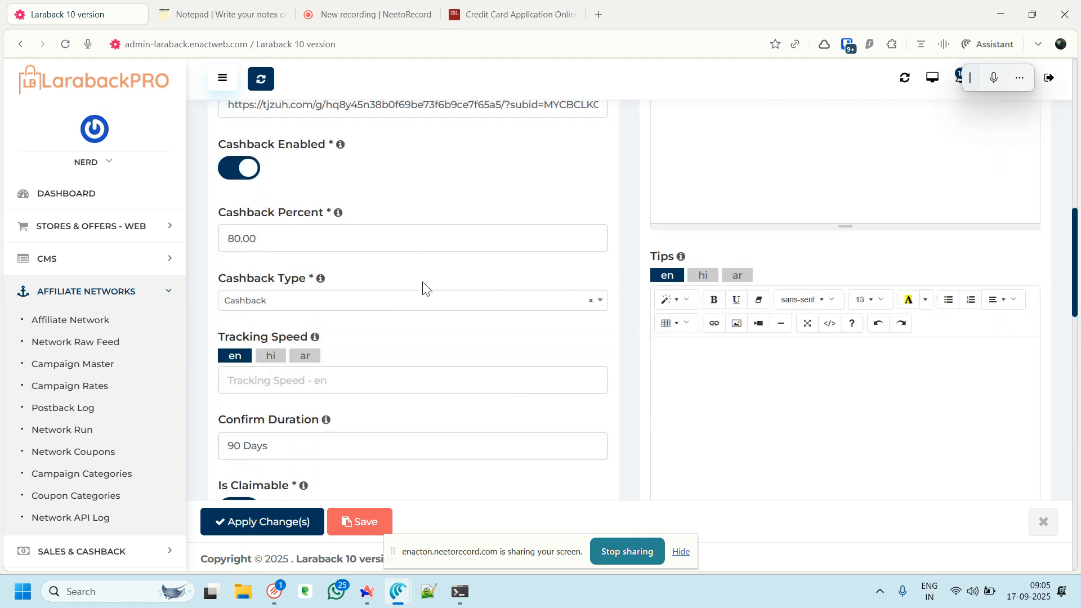
scroll(427, 286, down, 10)
scroll(433, 285, down, 5)
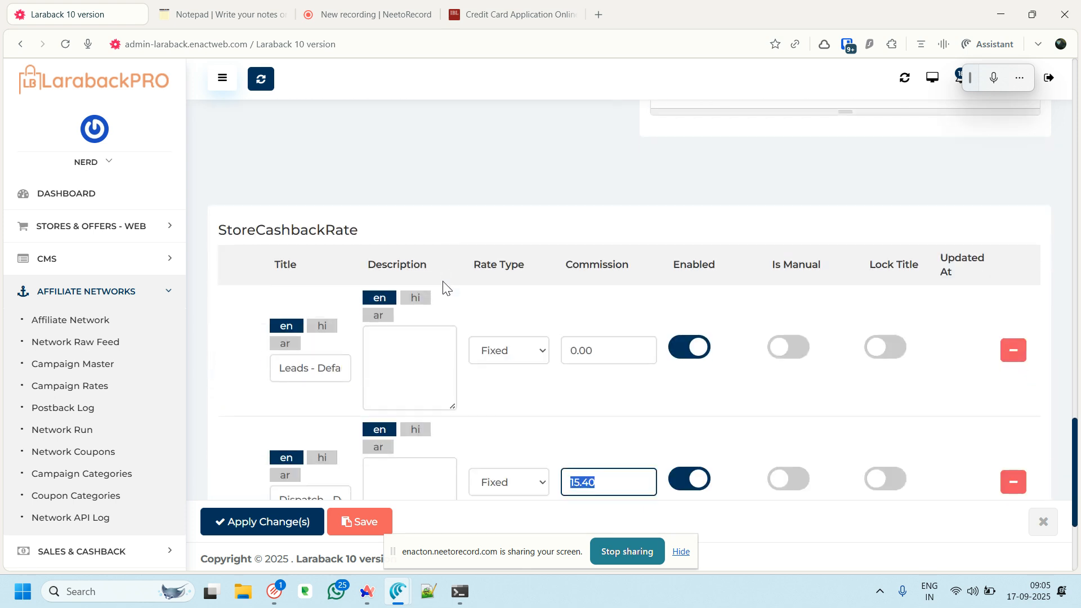
scroll(470, 193, down, 3)
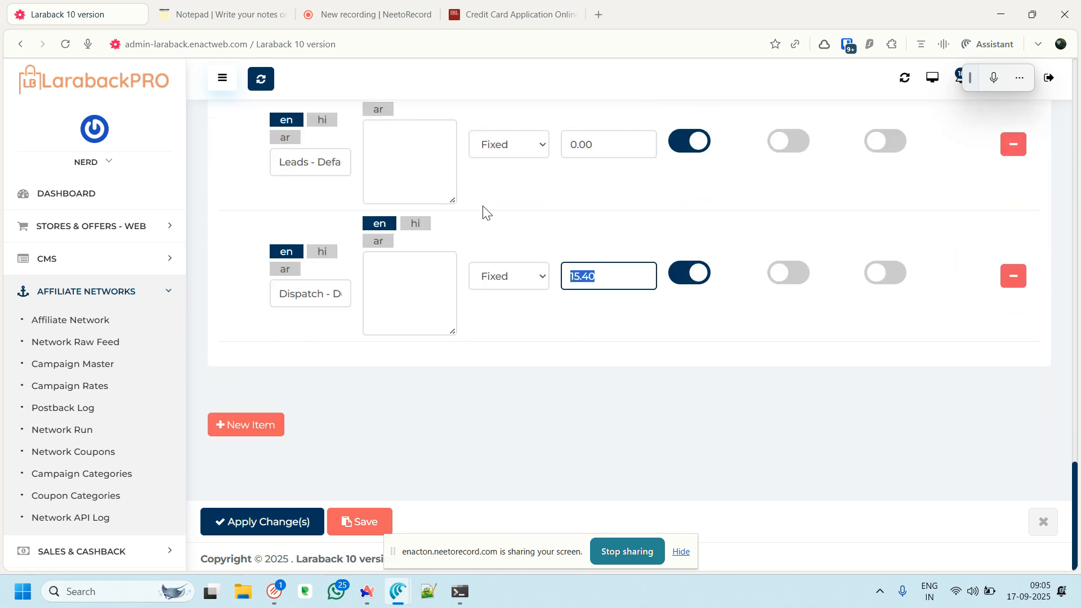
scroll(503, 322, up, 7)
scroll(501, 321, up, 12)
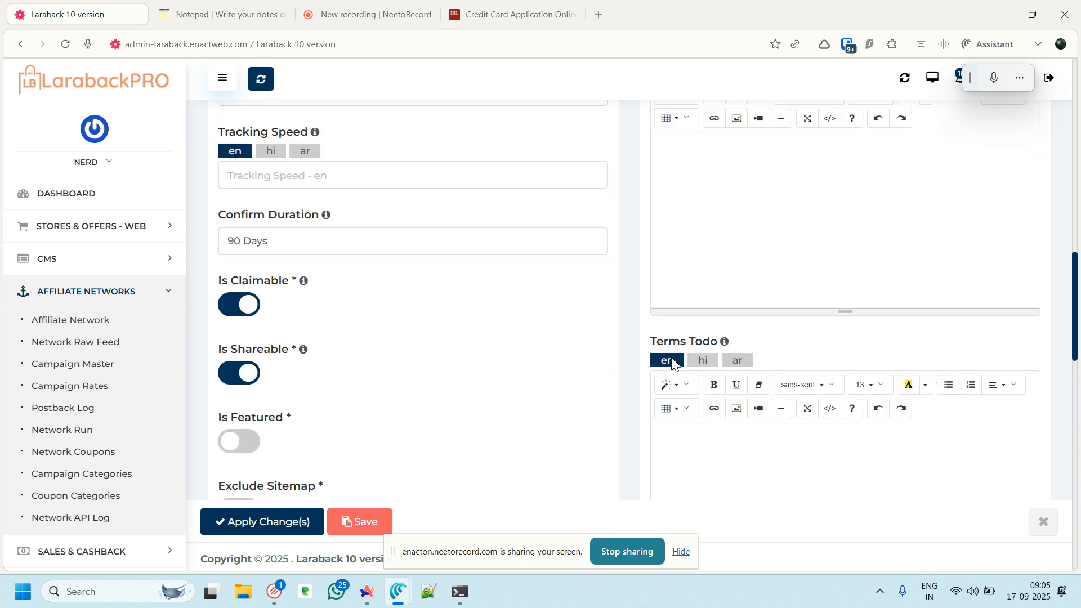
Close the unreachable public-site tab and apply the IndusInd store changes
click(932, 77)
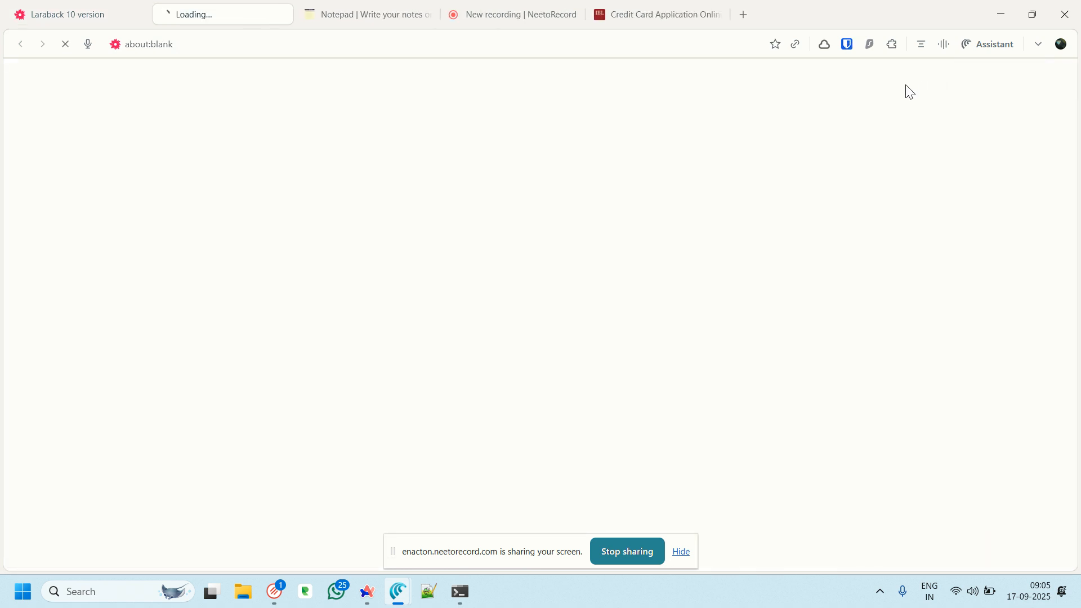
middle_click(186, 11)
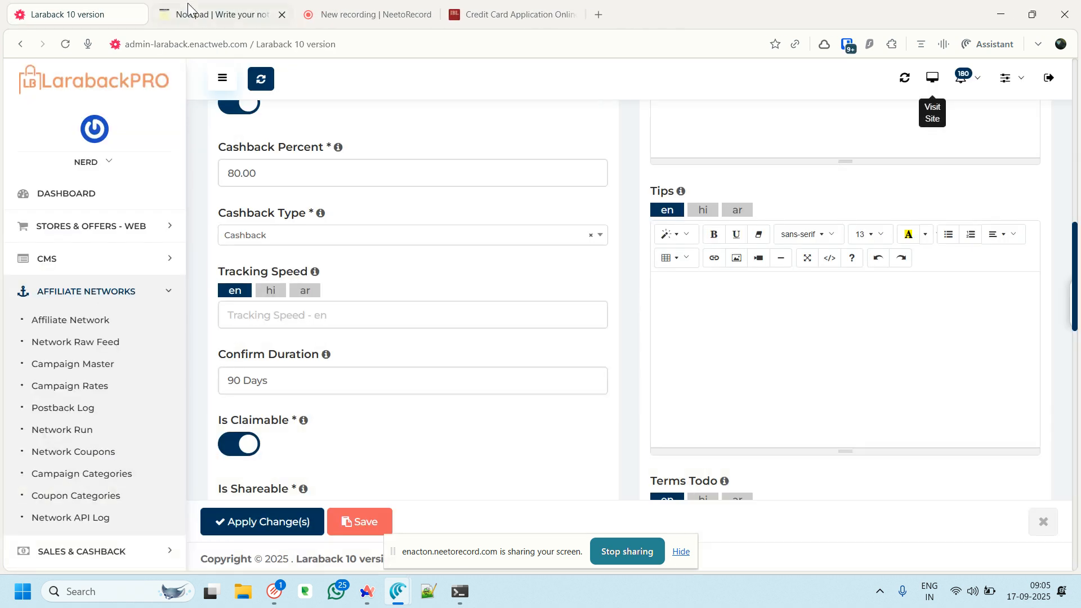
scroll(459, 243, down, 10)
scroll(459, 243, down, 6)
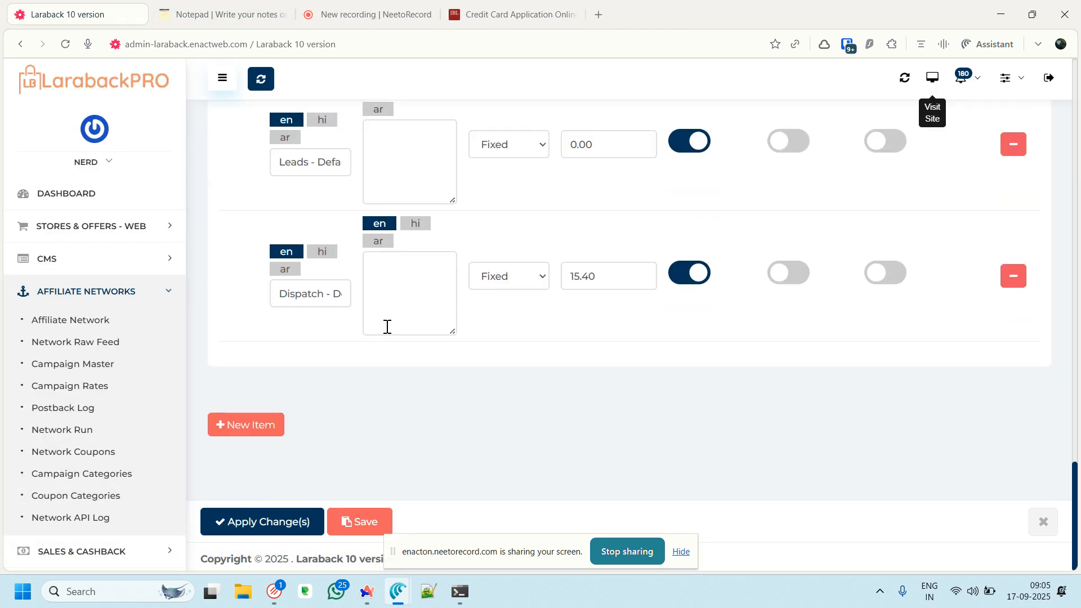
click(257, 523)
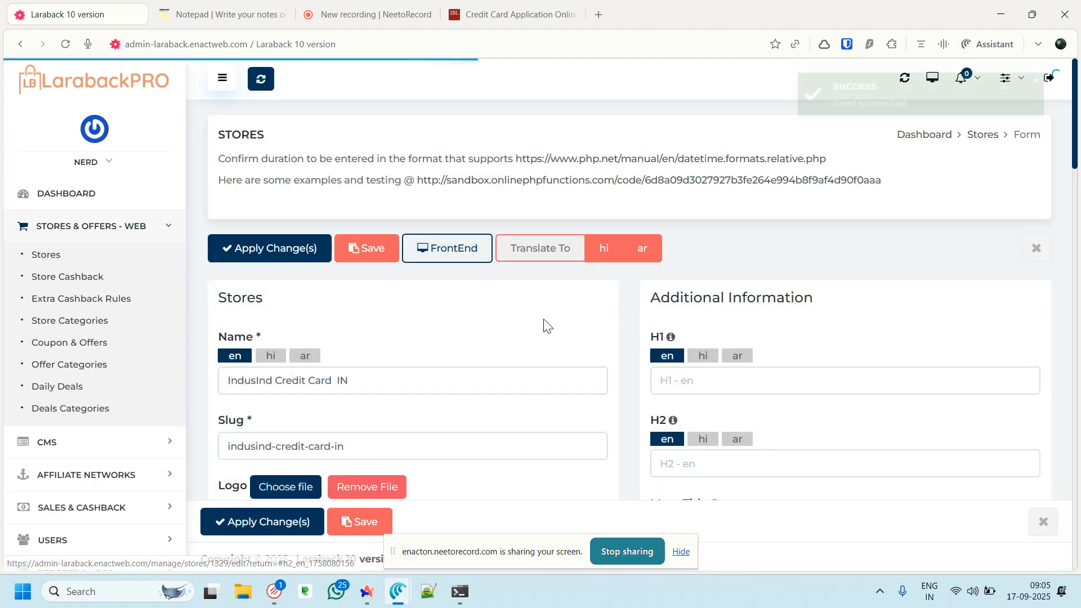
Activate the $12.00 cashback trip from the IndusInd Credit Card IN storefront page and note its reference ID
click(454, 249)
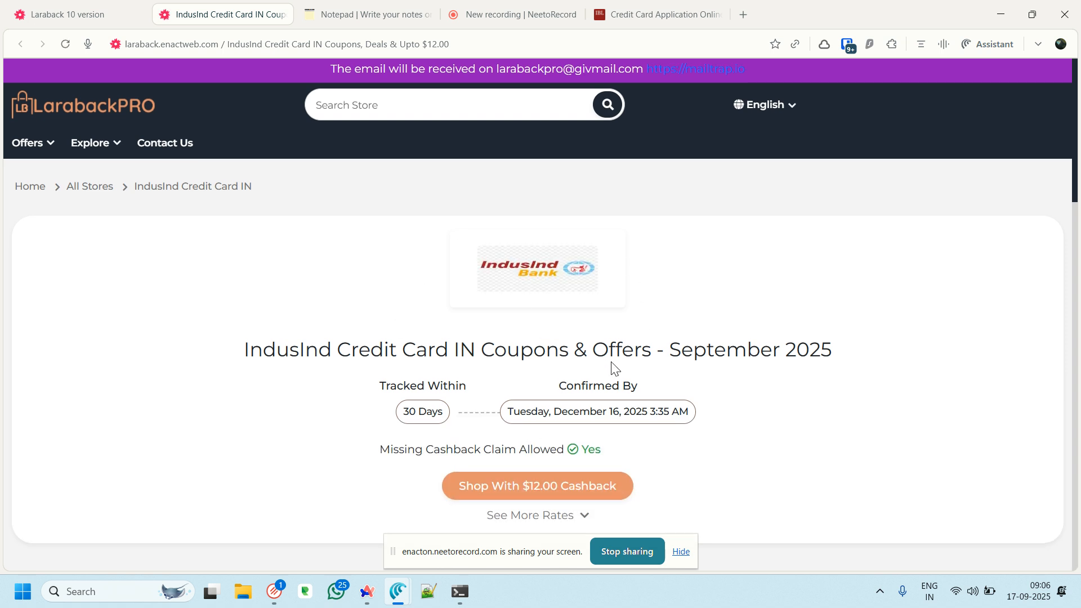
scroll(465, 312, down, 3)
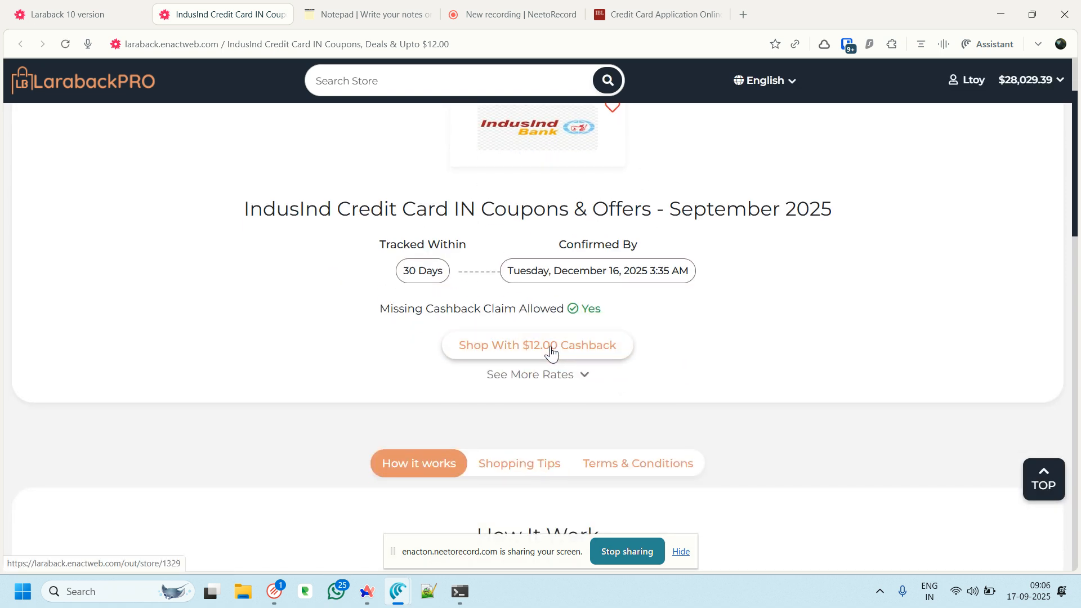
click(523, 345)
click(522, 345)
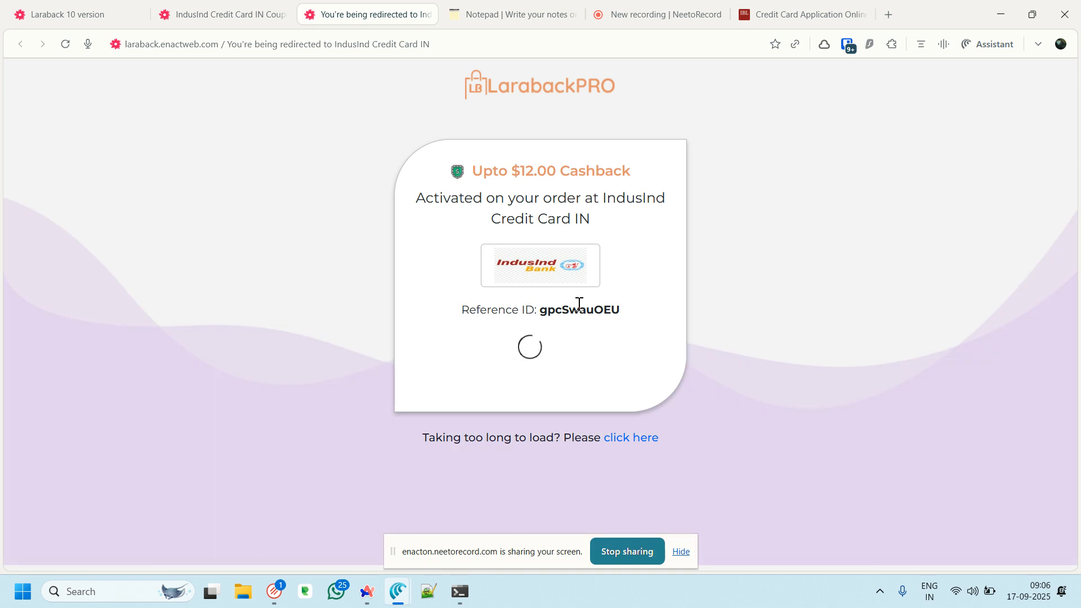
double_click(579, 307)
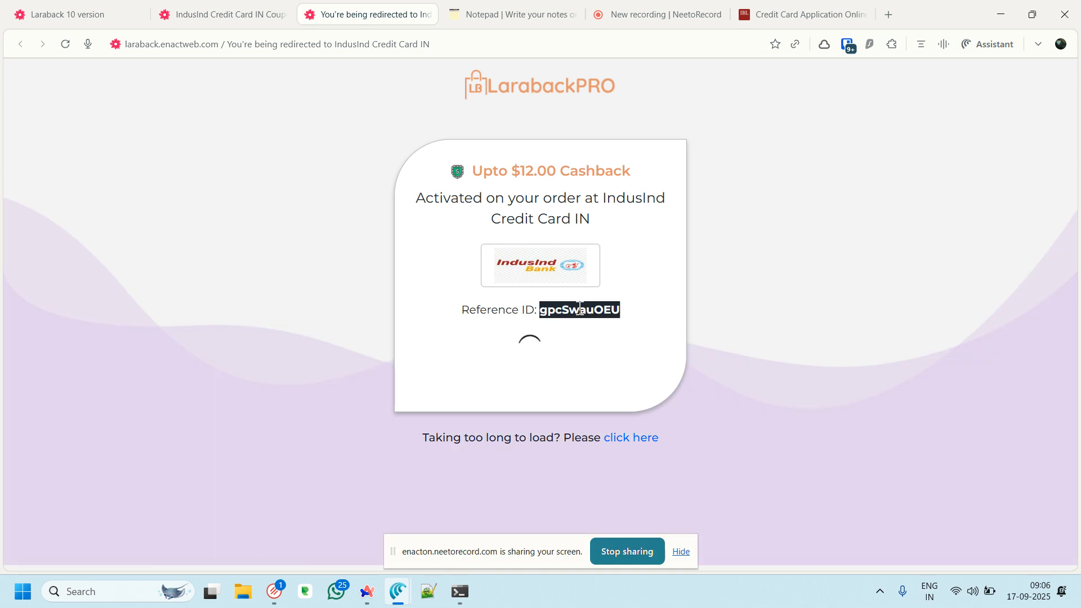
Open the newest IndusInd Credit Card IN entry in the Sales & Cashback Click Log for editing
click(93, 12)
scroll(129, 375, down, 3)
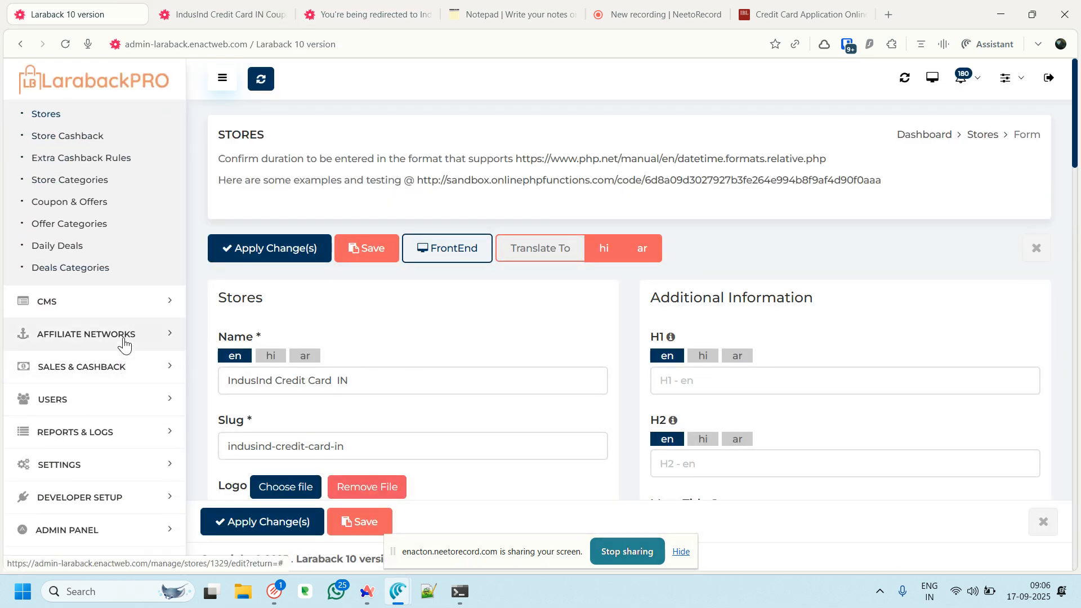
click(121, 366)
scroll(120, 371, down, 3)
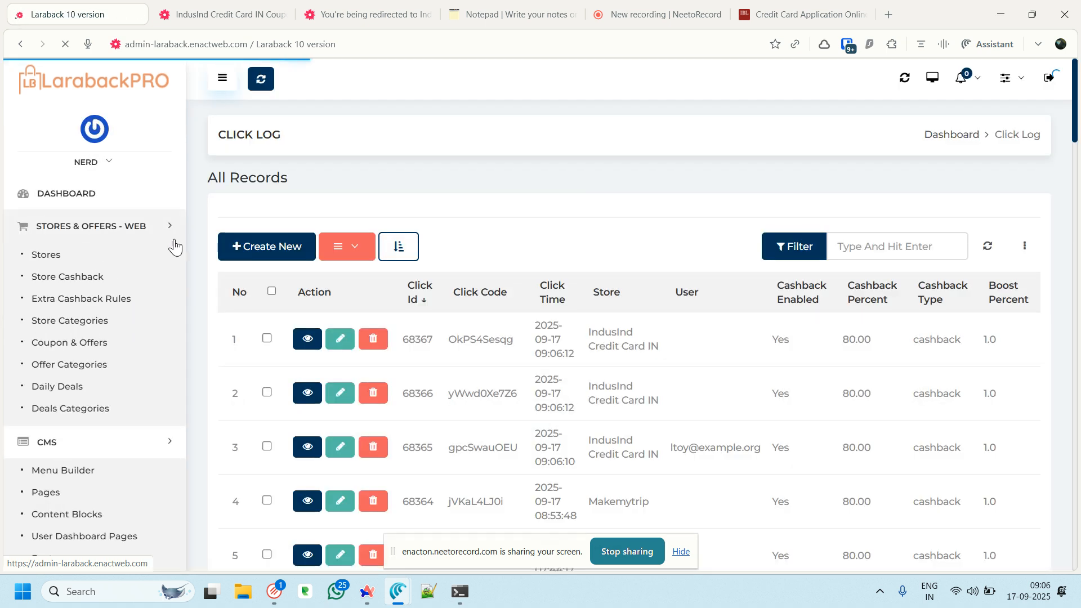
drag(587, 329, 673, 352)
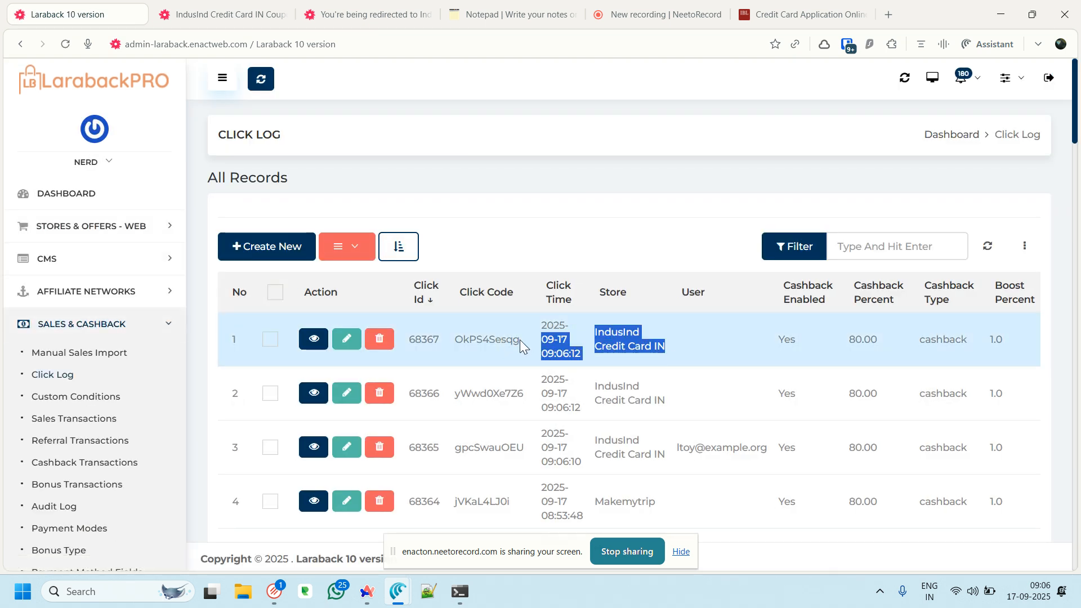
click(478, 337)
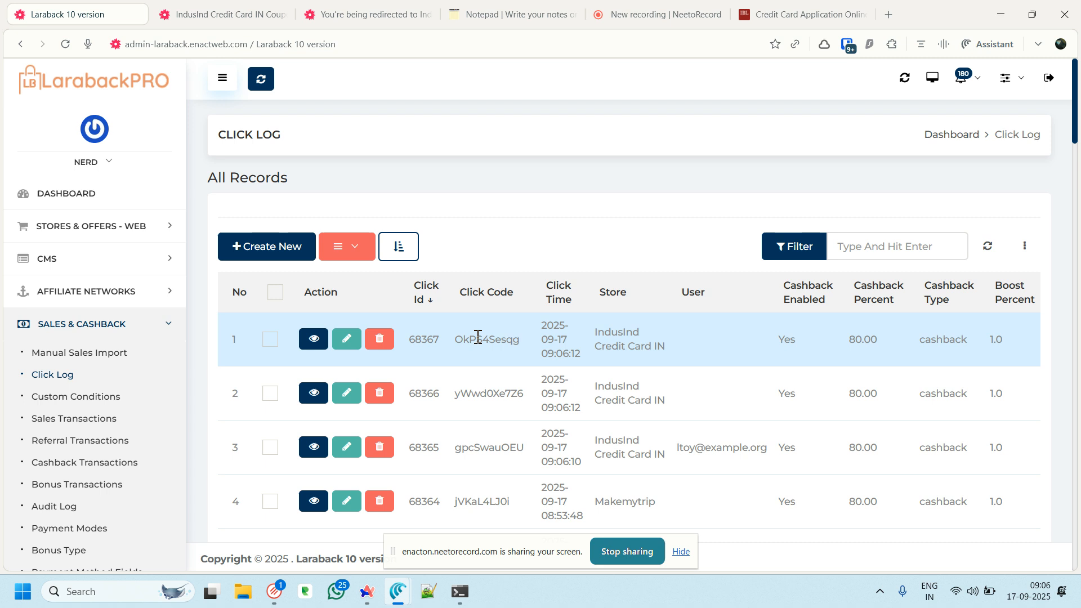
click(347, 339)
Inspect the OkPS4Sesqg click code in its redirect link, then view the bank's application page
scroll(569, 319, down, 1)
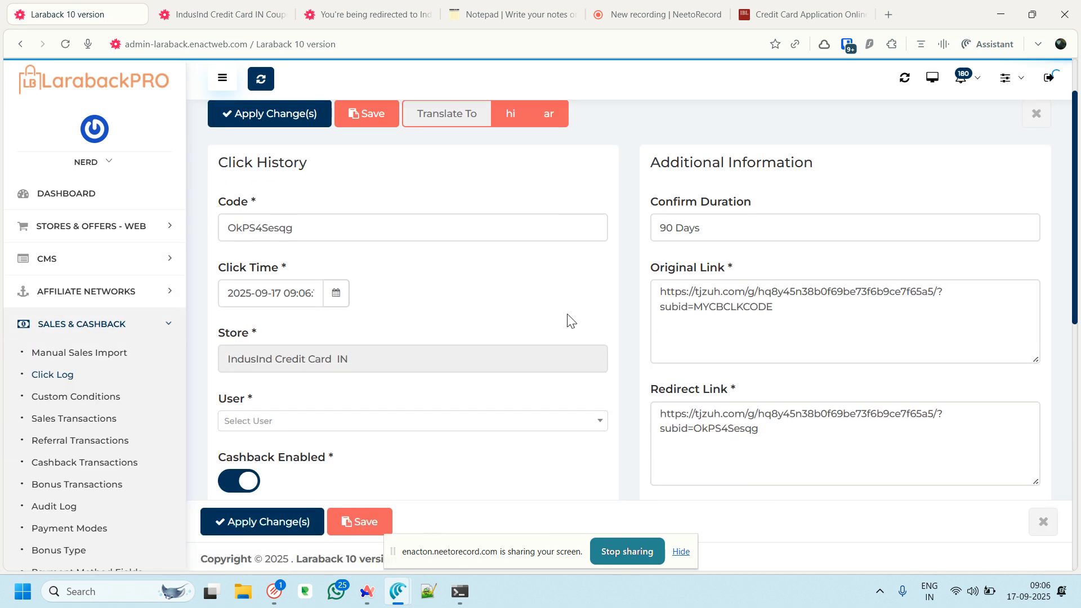
drag(791, 311, 662, 289)
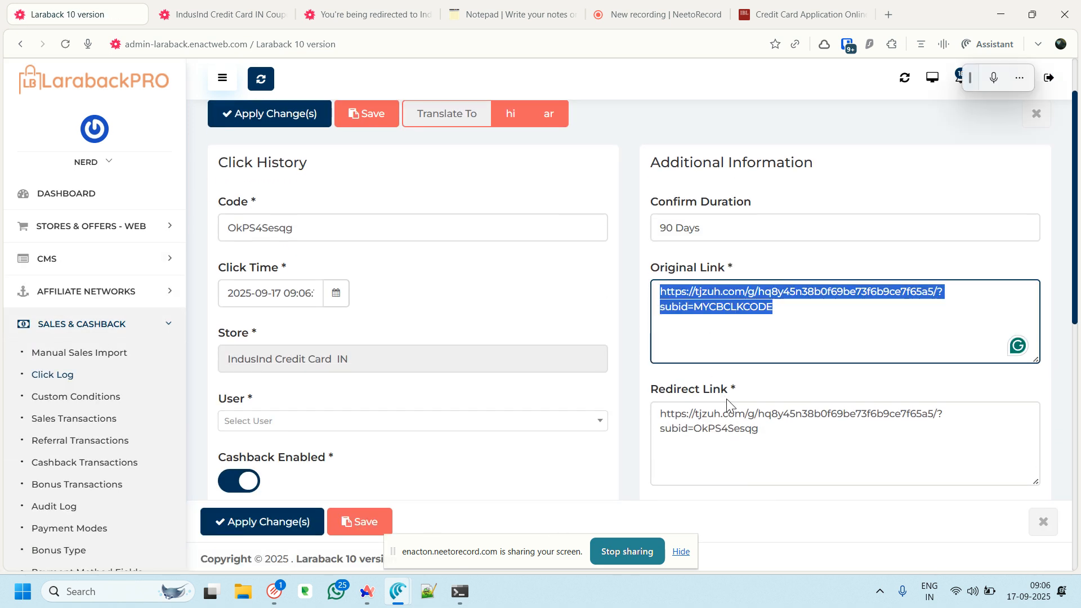
double_click(723, 429)
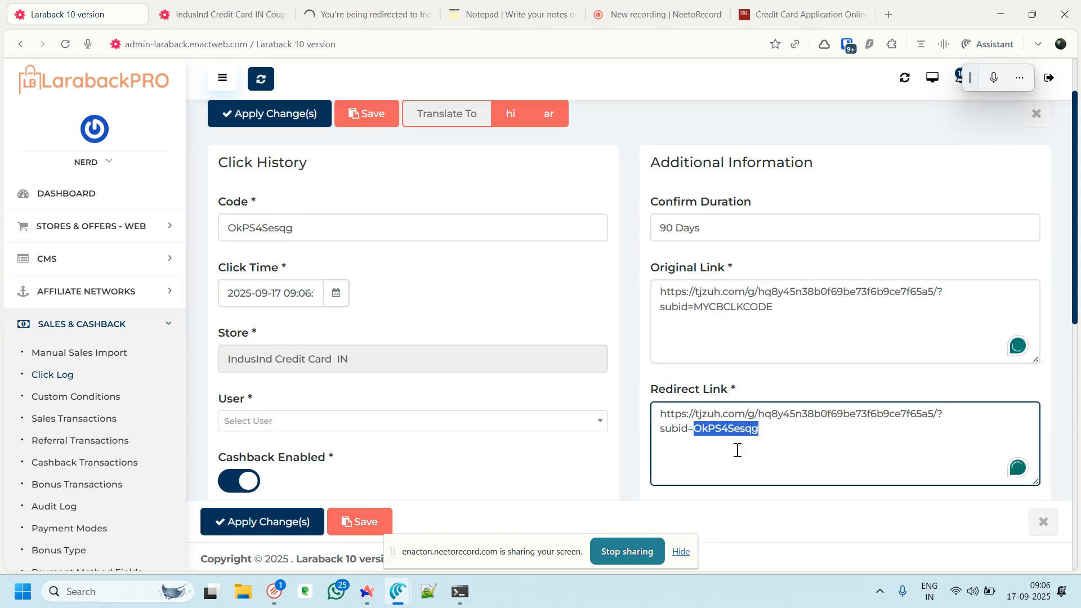
click(376, 13)
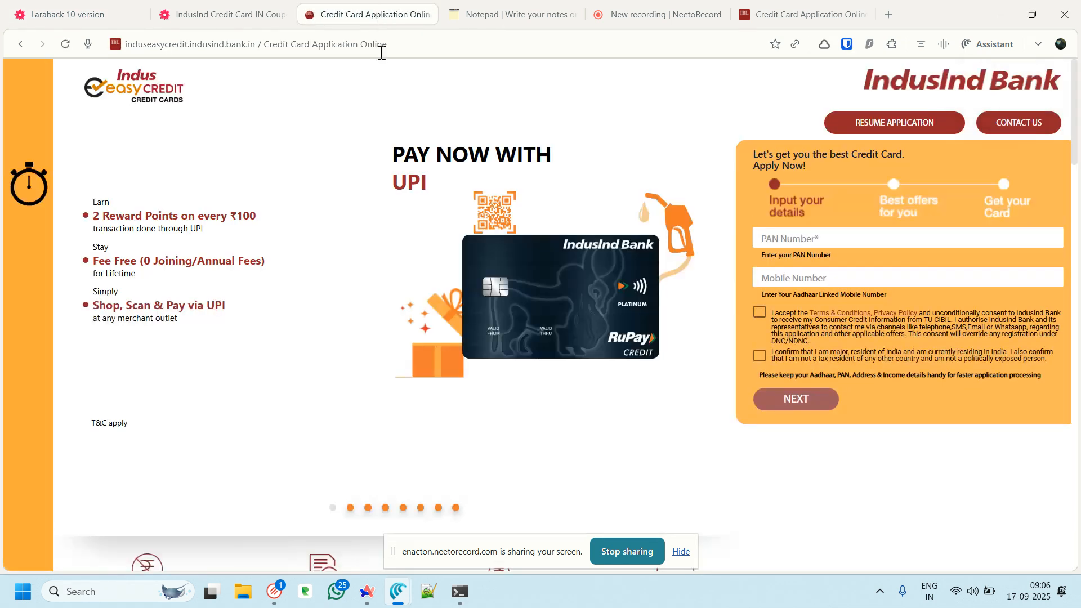
Return through the storefront tab to the OkPS4Sesqg click record in admin
click(197, 15)
click(62, 17)
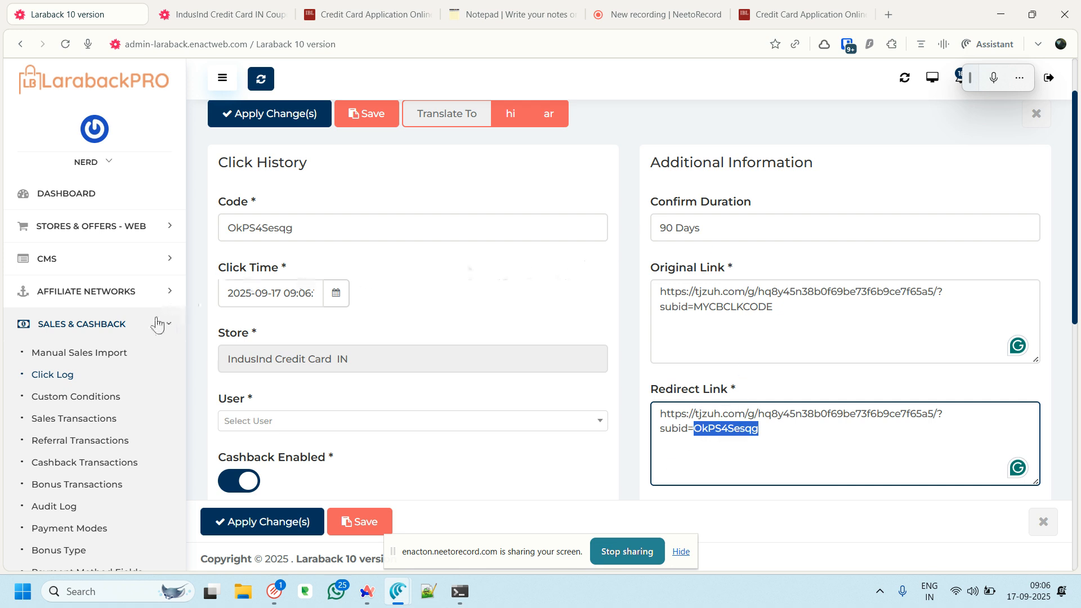
Download the ManualSalesImport.csv sample from the manual sales CSV import page and open it in Excel
click(85, 354)
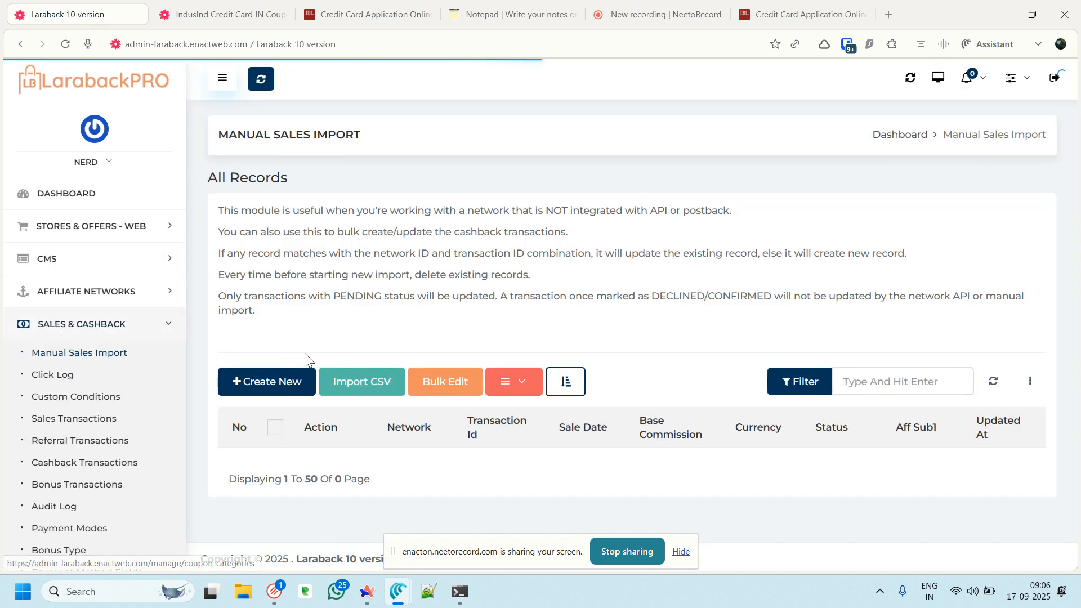
click(370, 384)
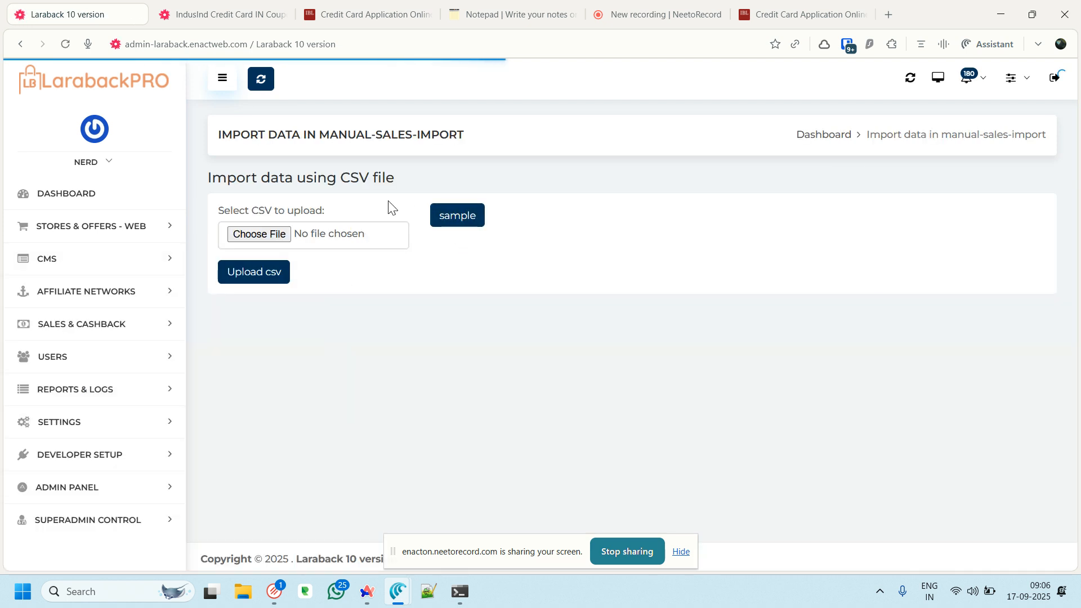
click(456, 225)
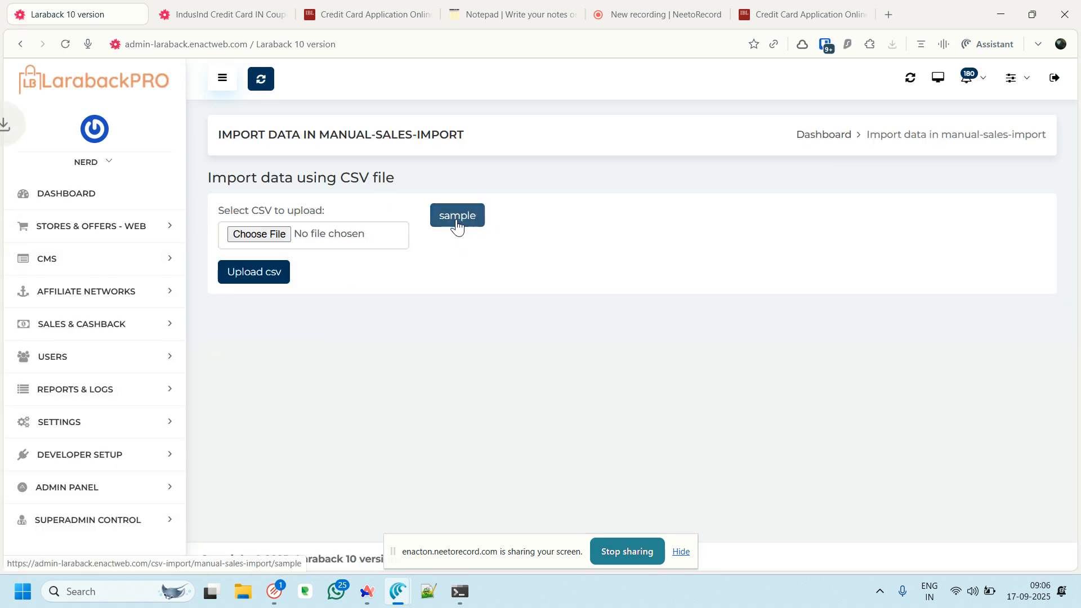
click(749, 86)
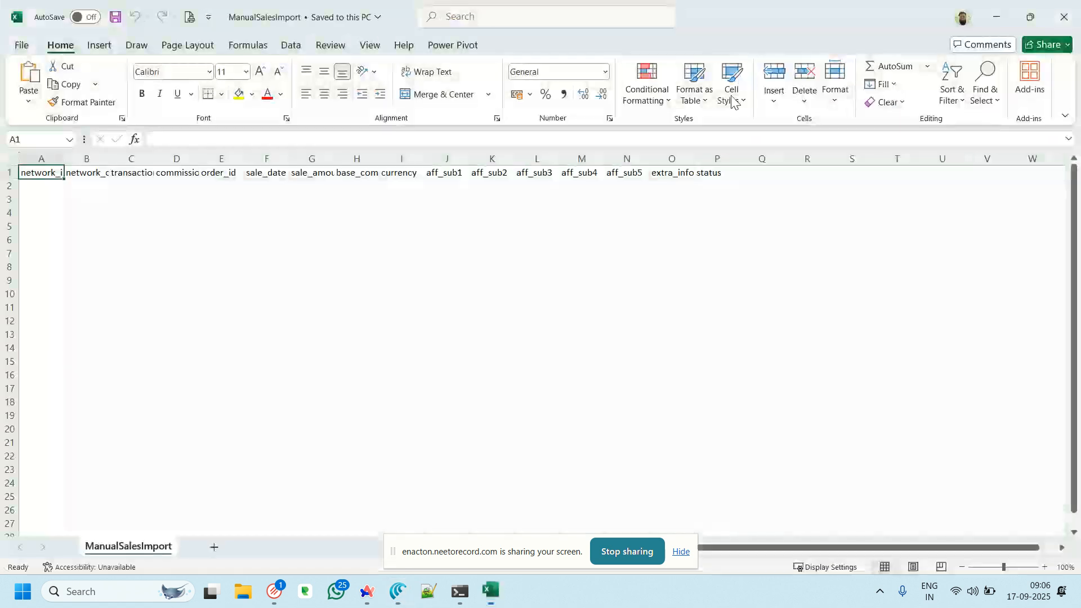
AutoFit all ManualSalesImport columns to their header names, then minimize Excel to reveal the import page
click(13, 159)
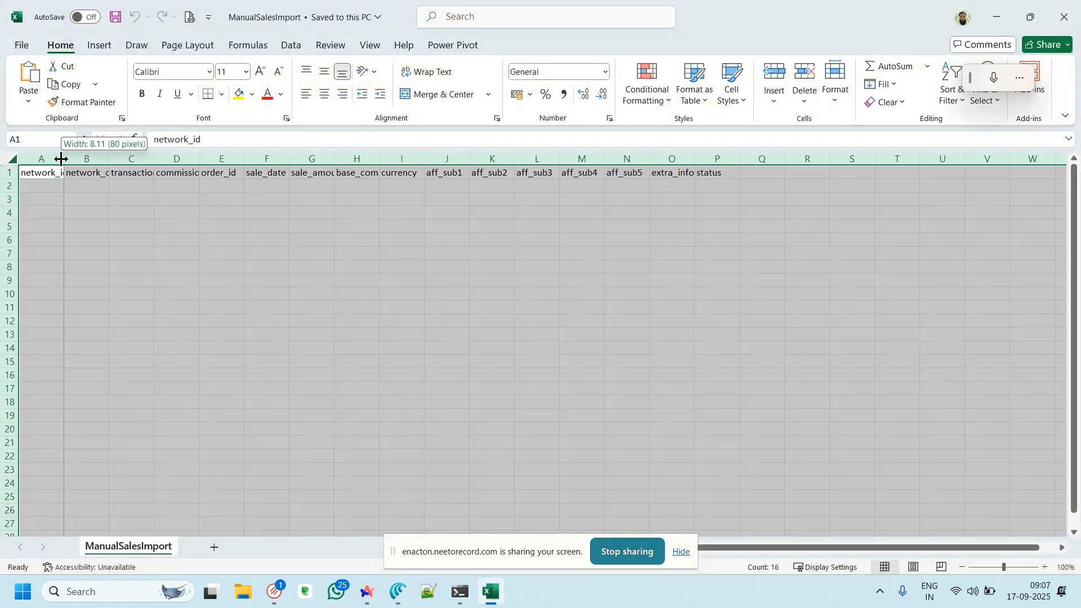
double_click(65, 159)
click(57, 189)
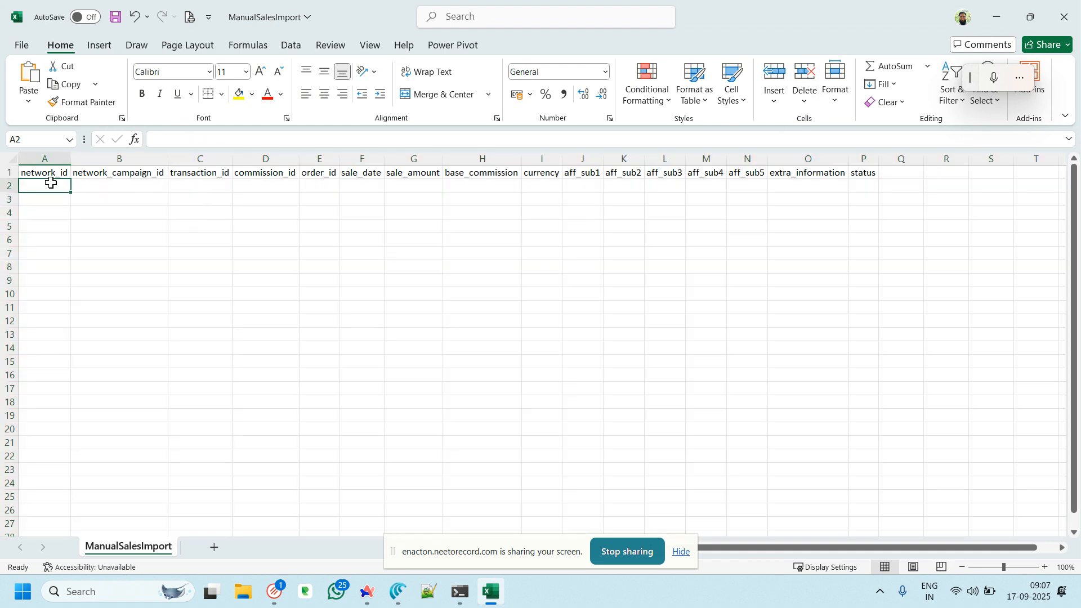
click(1000, 14)
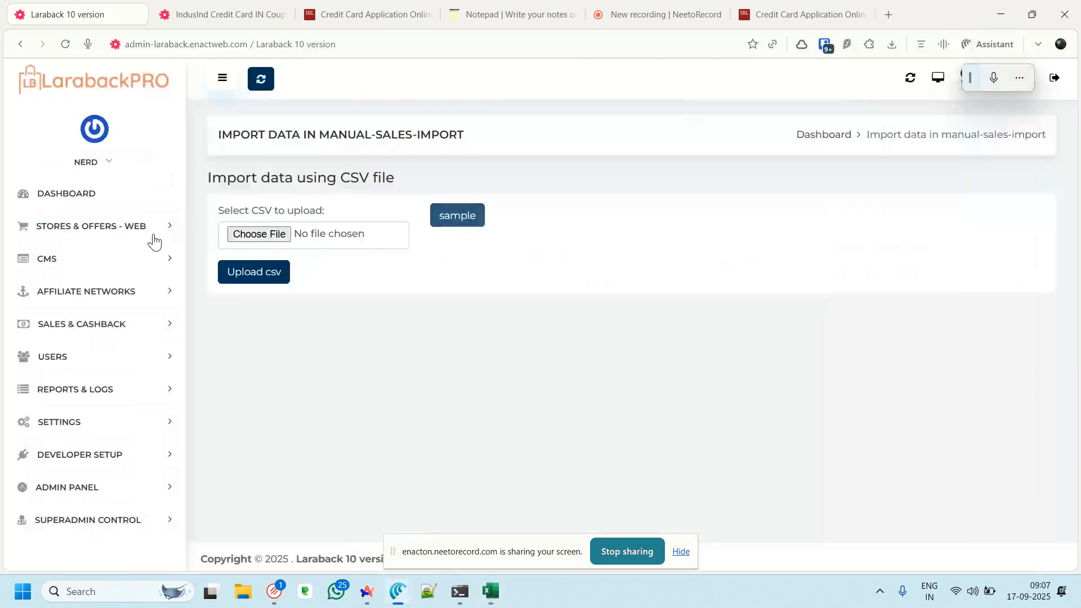
Open the Affiliate Network list from the Affiliate Networks section in a new tab
click(220, 13)
click(130, 14)
click(104, 303)
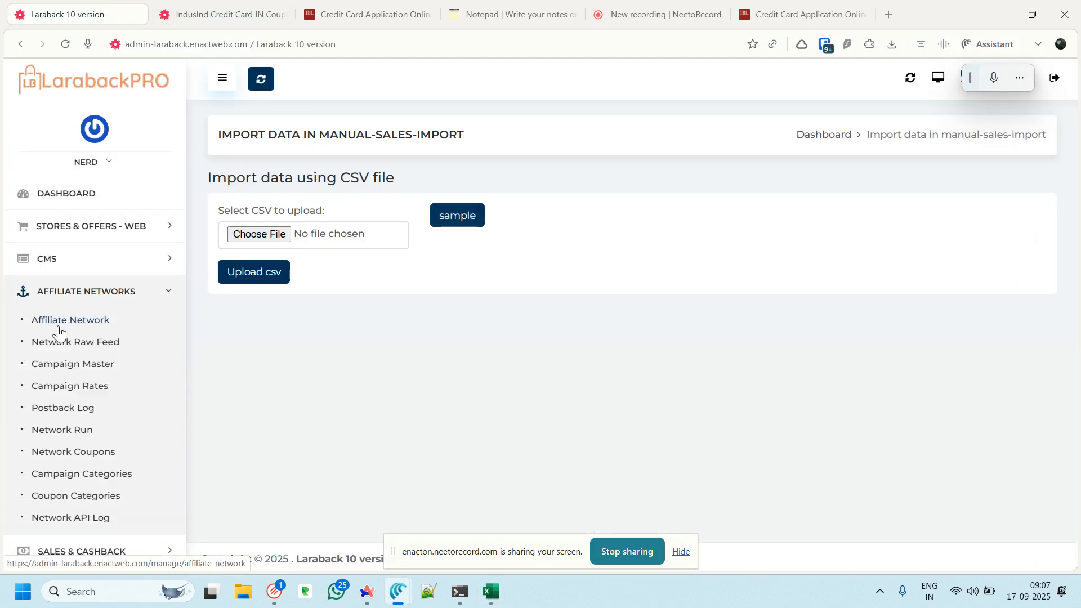
middle_click(68, 322)
click(224, 13)
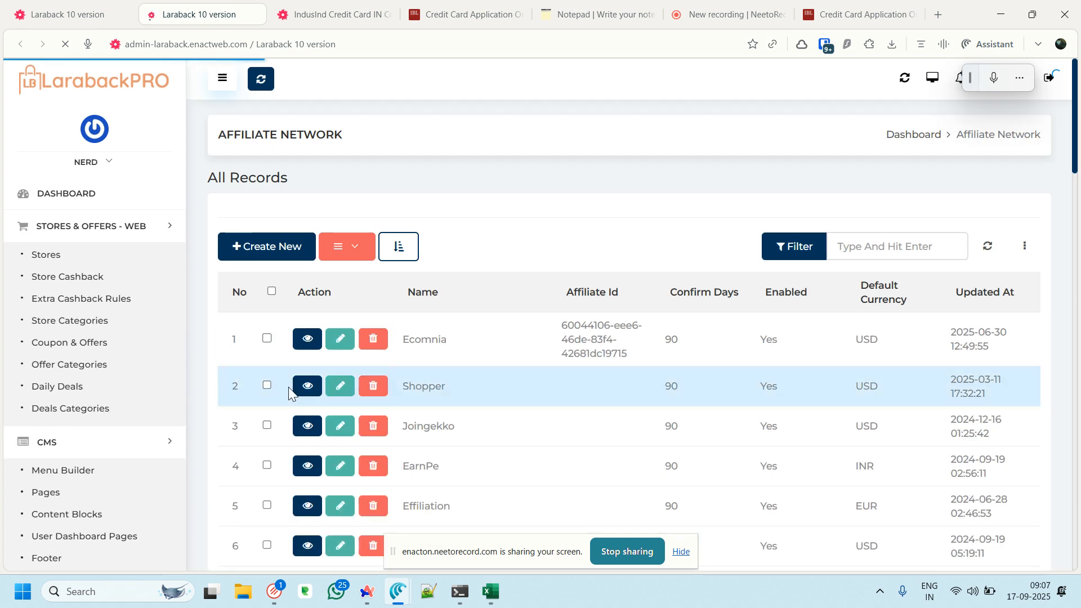
Open Ecomnia's edit form to check its record id 49 in the address, then return to the list
scroll(296, 354, down, 2)
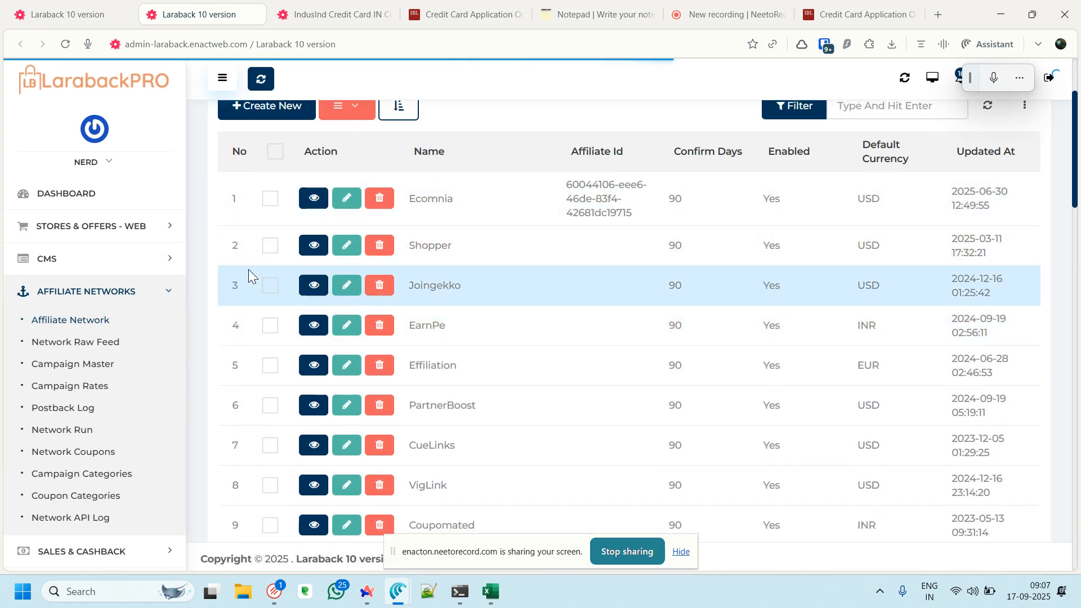
scroll(274, 154, up, 1)
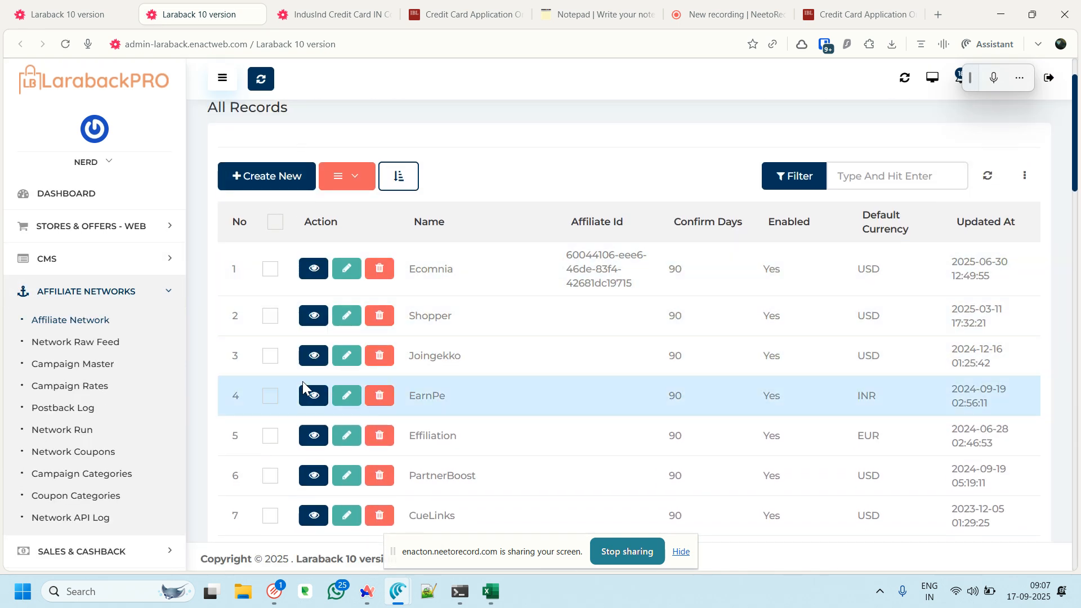
click(345, 268)
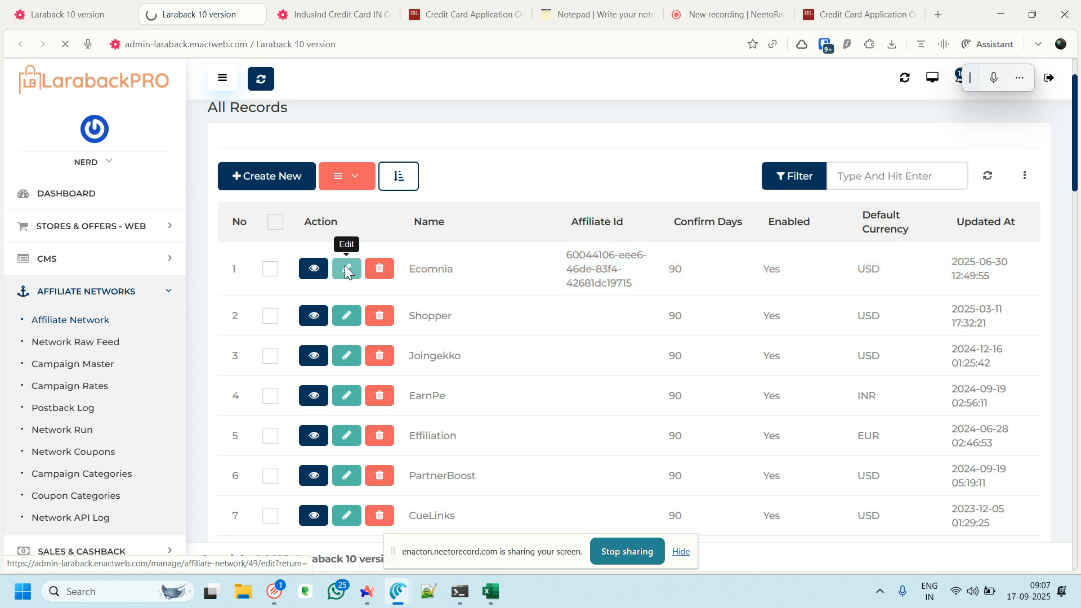
click(261, 43)
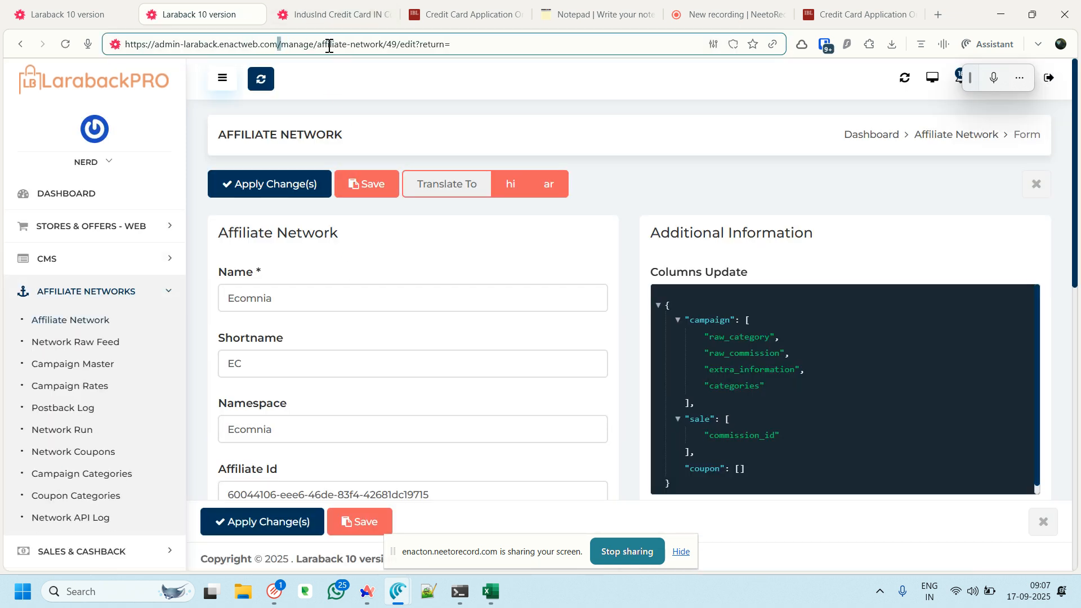
double_click(392, 44)
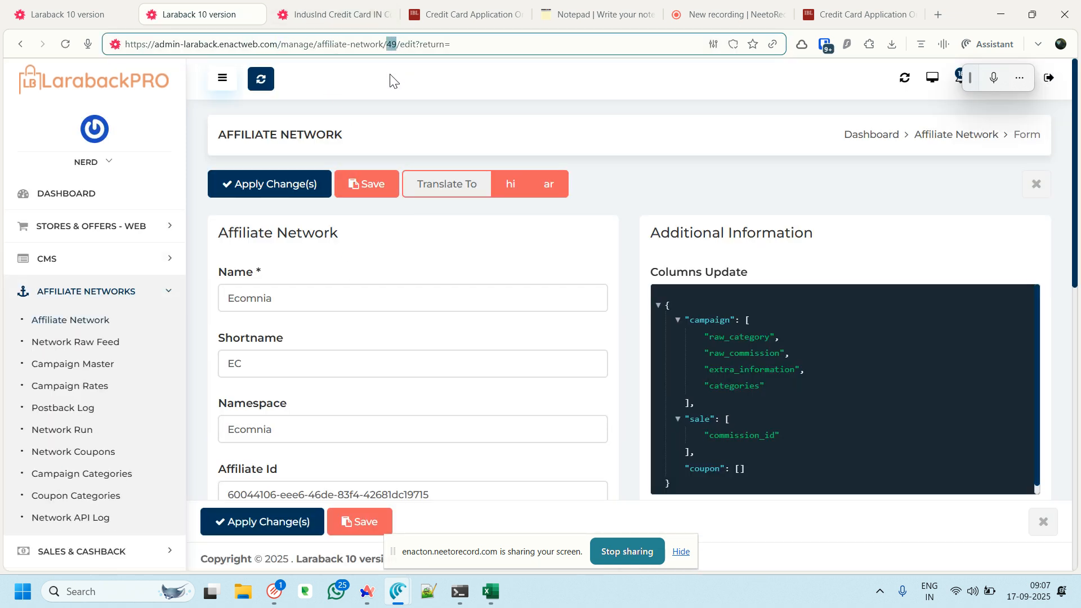
click(20, 44)
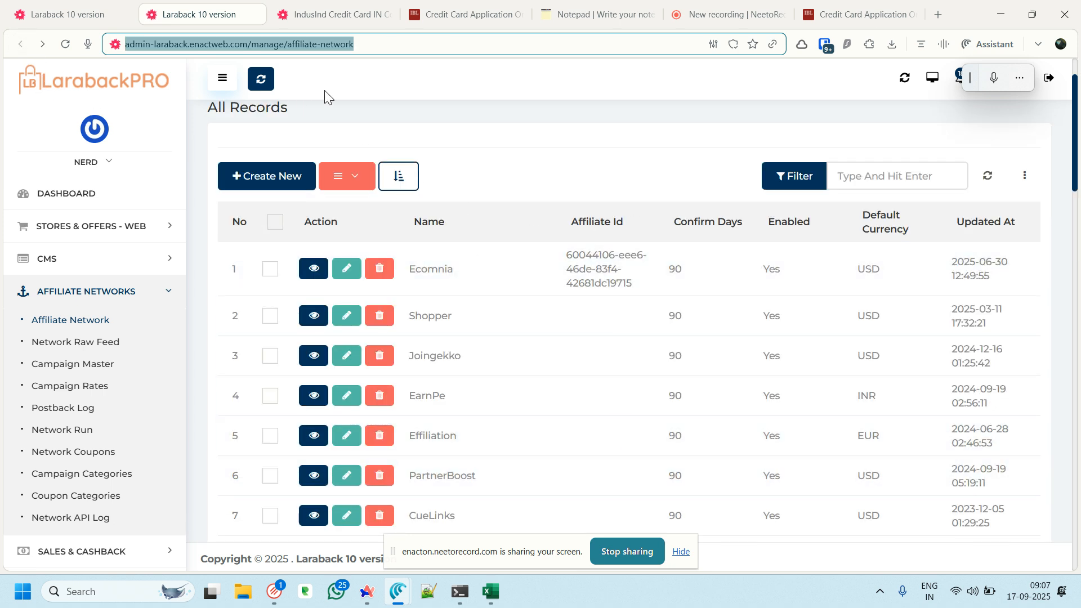
Filter the affiliate network list for 'mansamp', then reload and scroll through the list
click(907, 172)
text(man)
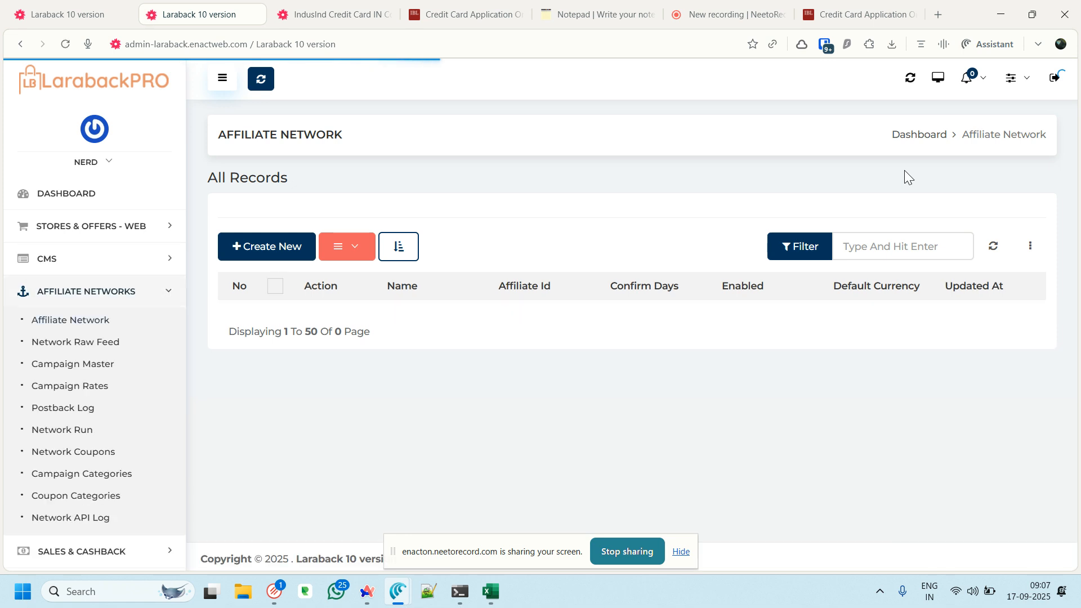
text(sa)
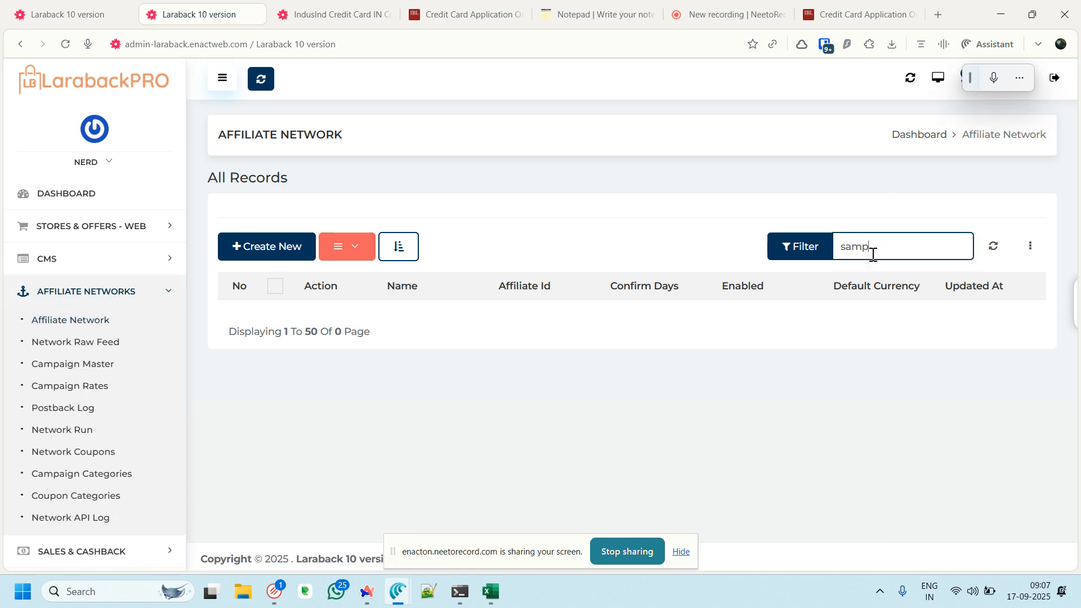
text(mp)
key(Return)
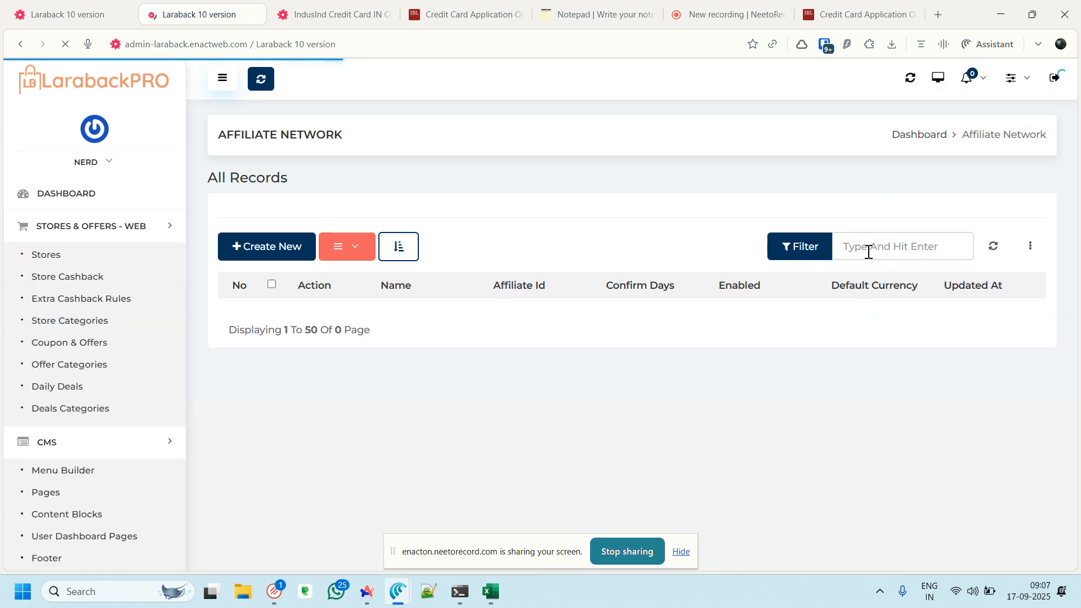
click(994, 246)
scroll(558, 304, down, 15)
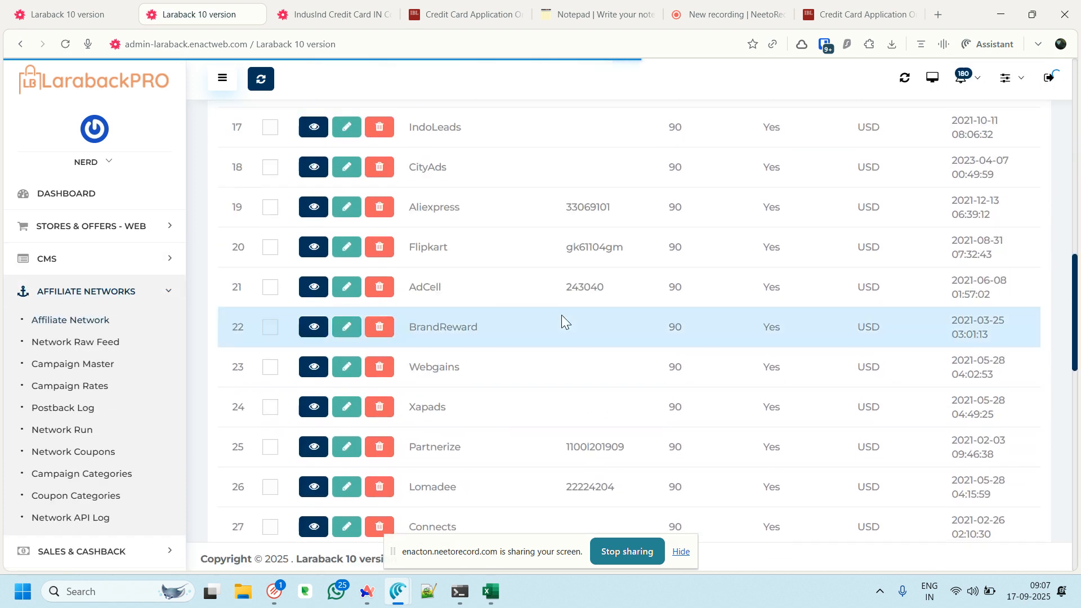
scroll(563, 324, down, 10)
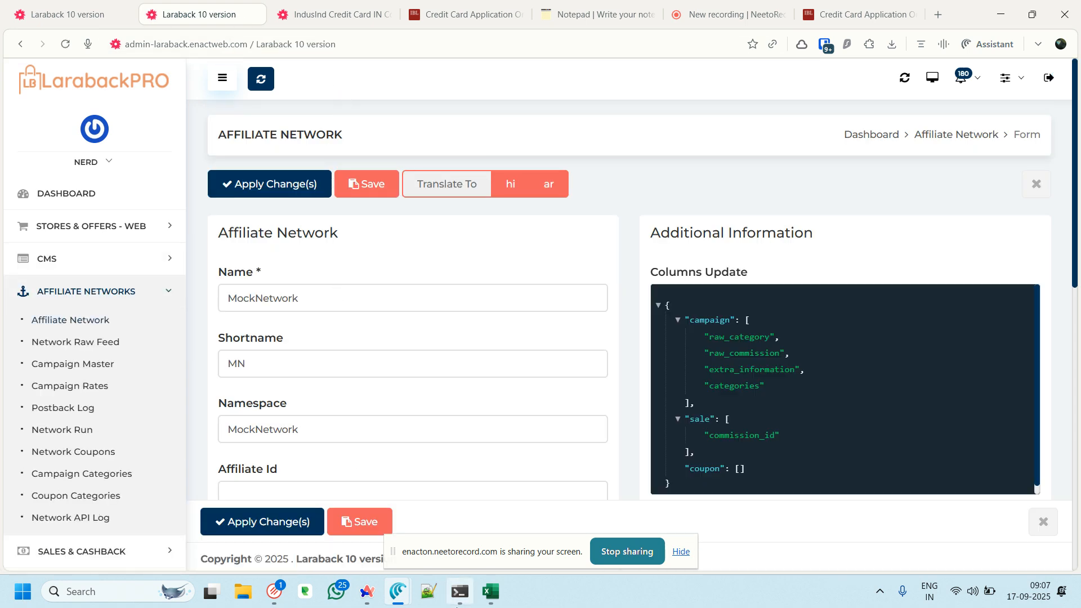
Fill row 2 with network_id 1, campaign id indusindoffline and transaction id 1234gfdfh
click(491, 591)
text(1)
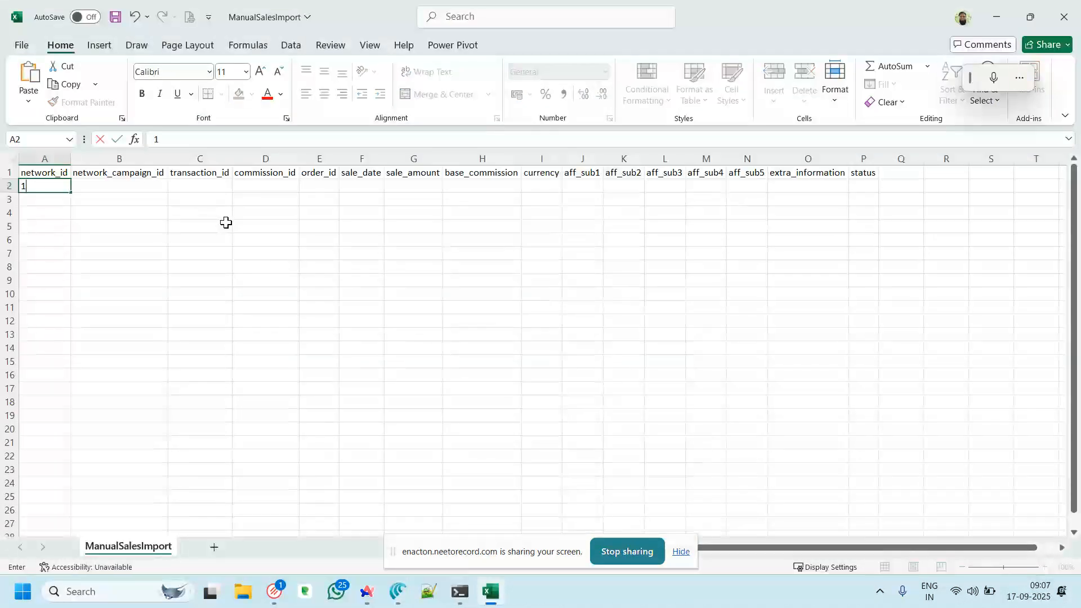
key(Tab)
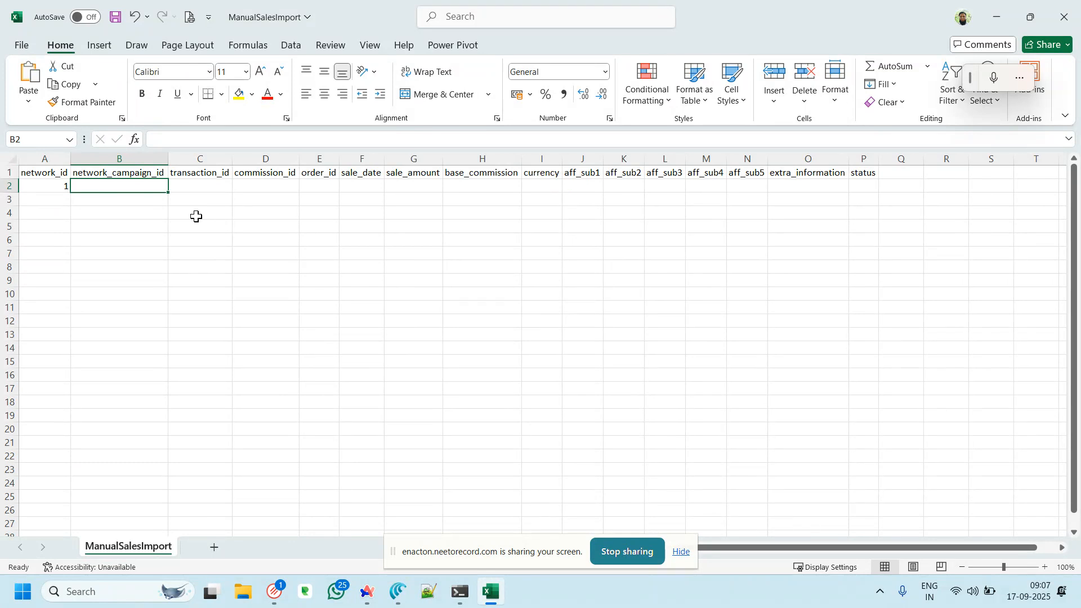
text(as)
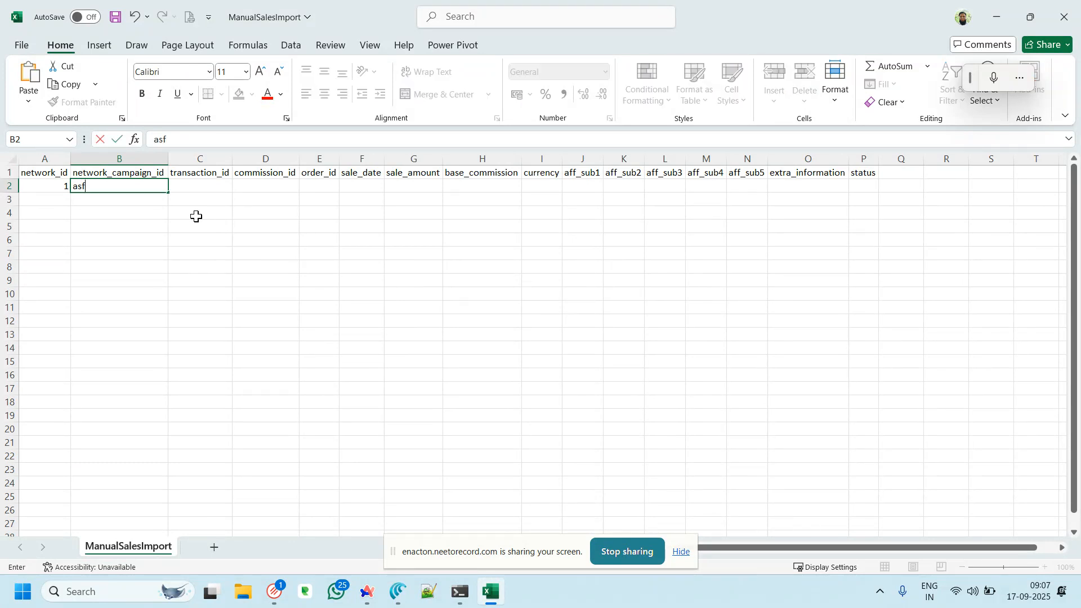
text(f)
key(ctrl+a)
text(indusindoffli)
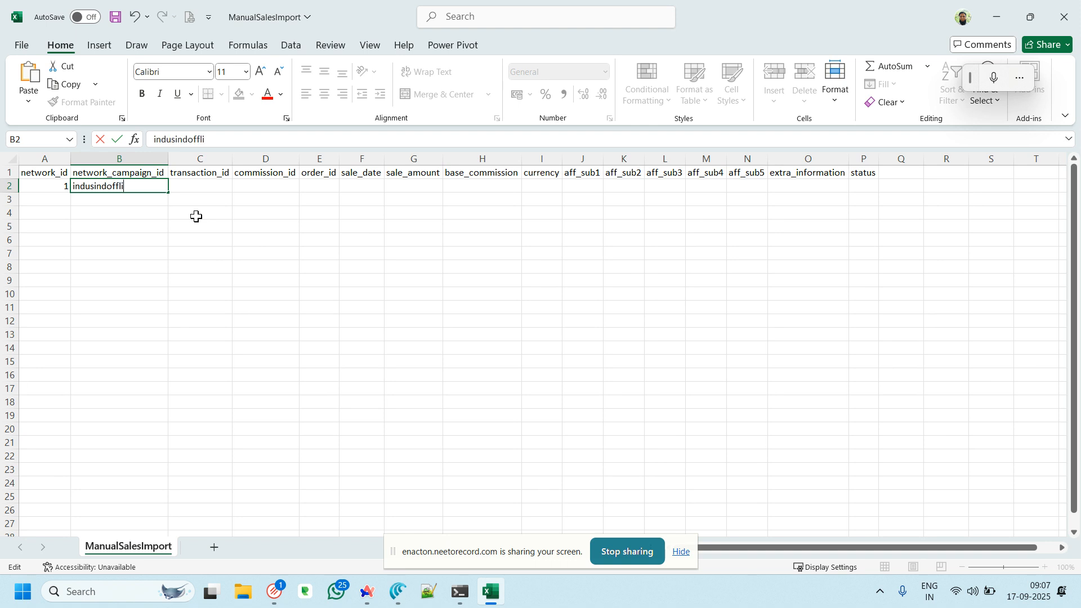
text(ne)
key(Tab)
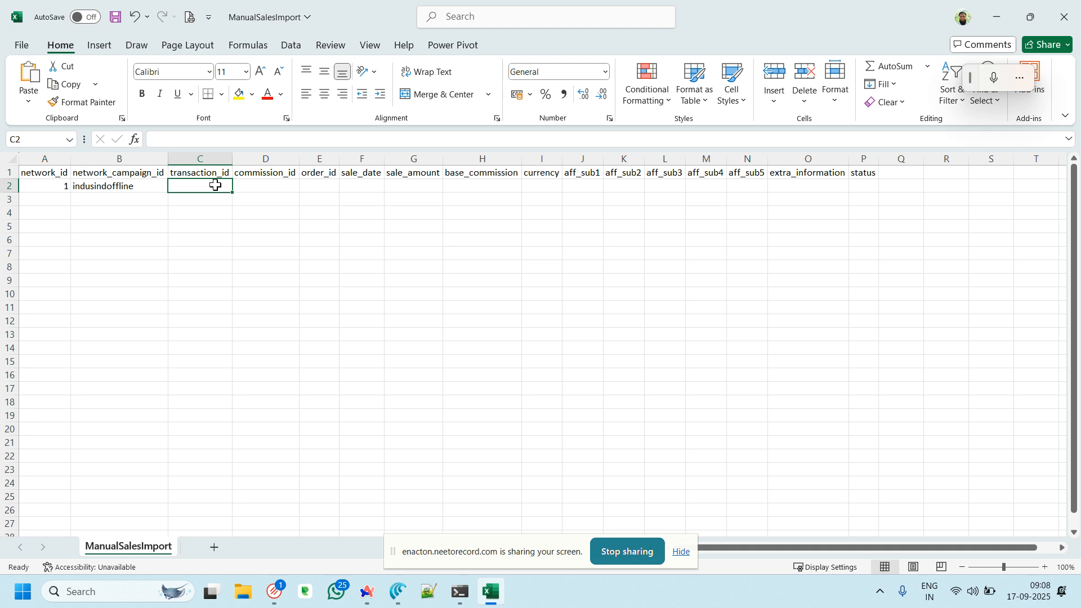
text(1234gfdfh)
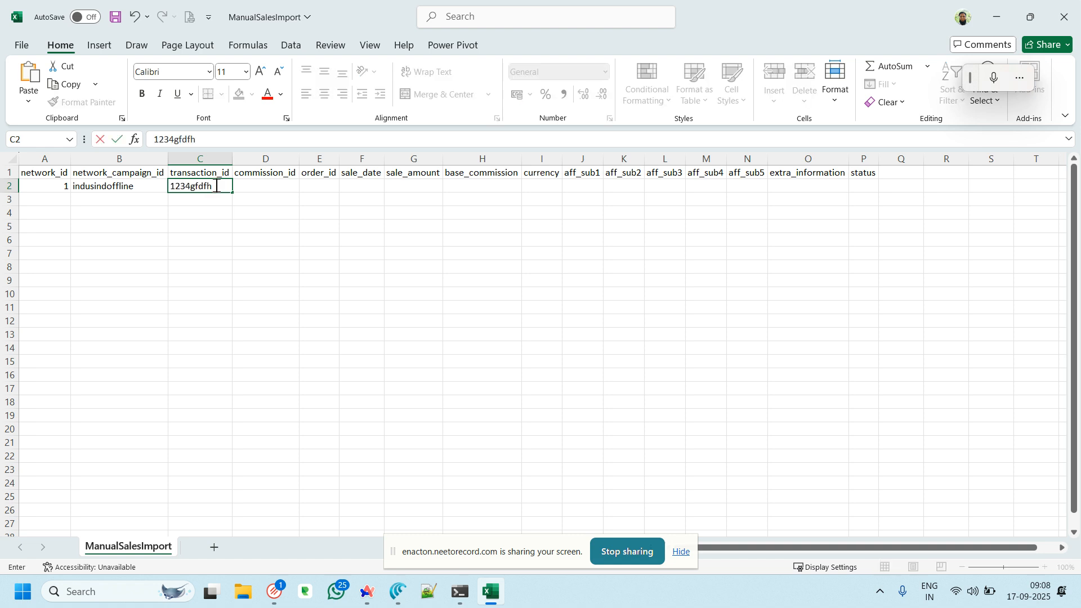
key(Tab)
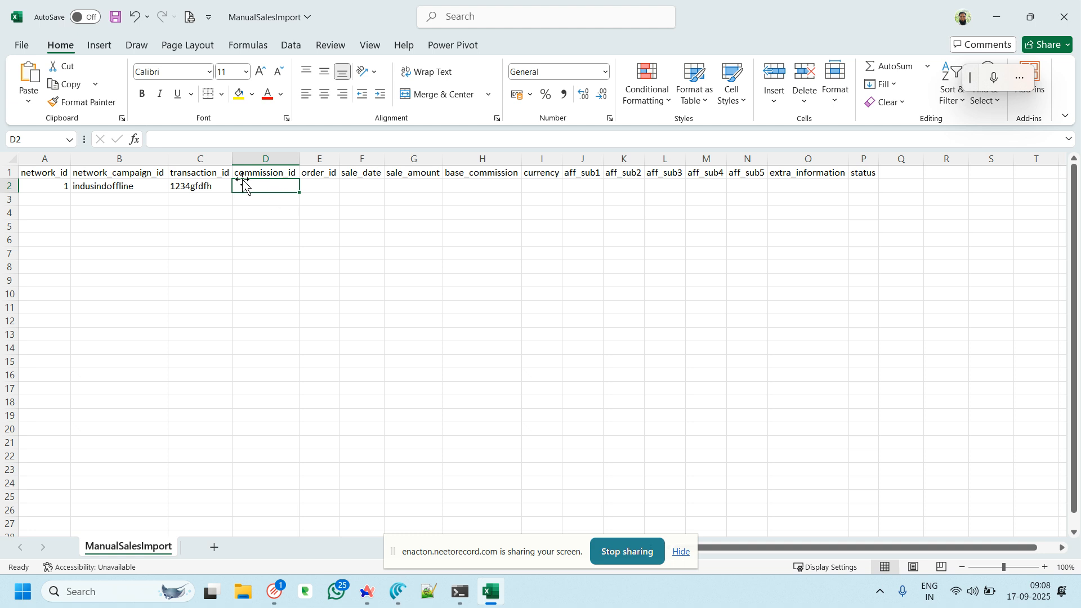
Copy the transaction id into the commission_id and order_id cells
click(212, 186)
key(ctrl+c)
click(261, 186)
key(ctrl+v)
click(317, 187)
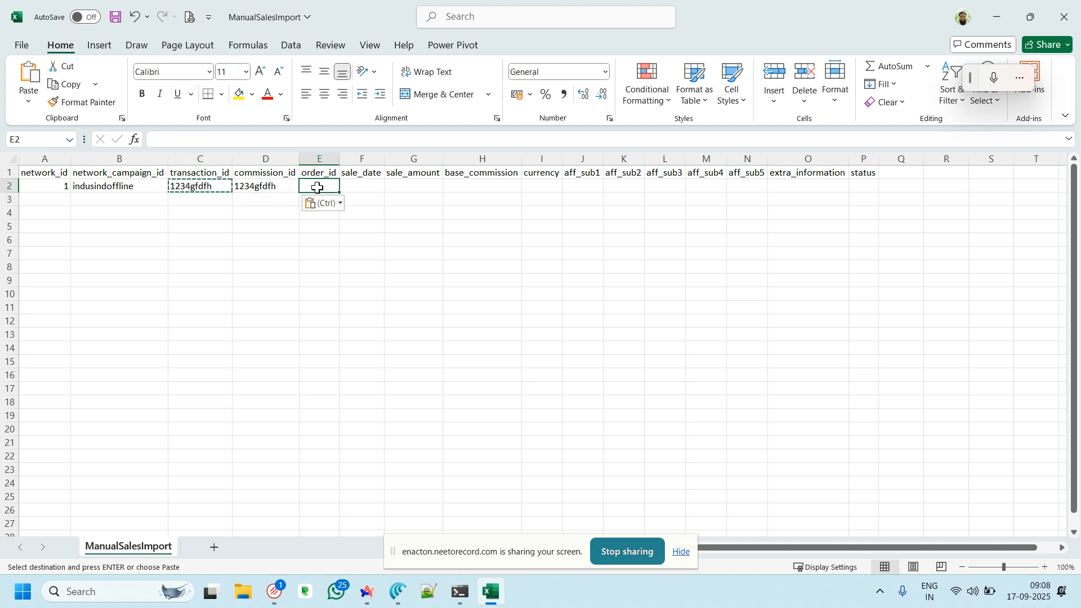
key(ctrl+v)
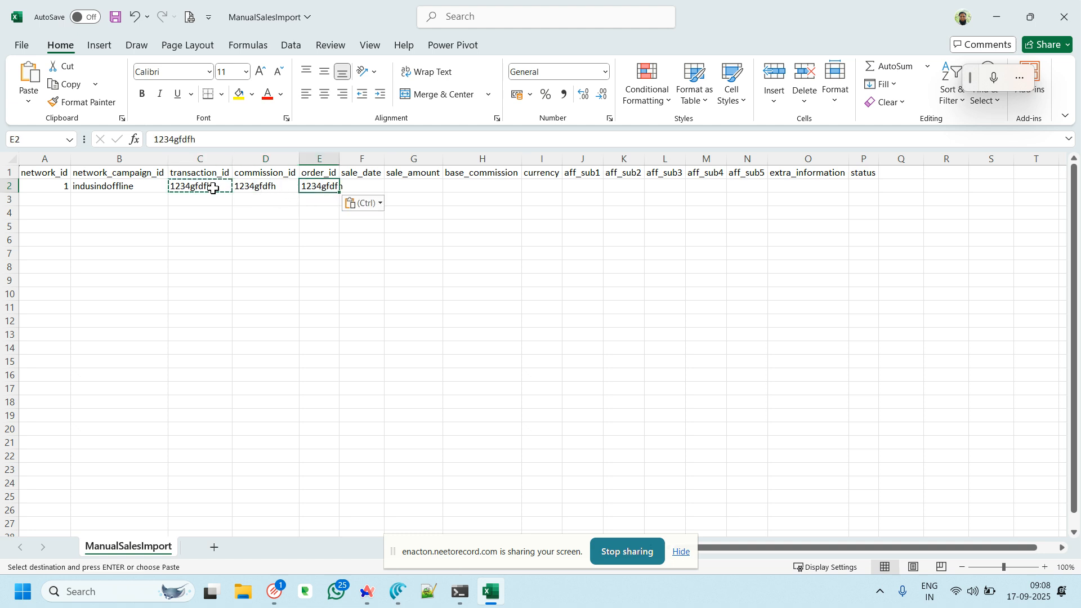
Enter sale date 17-09-2025, sale amount 0, base commission 1000 and currency INR
click(374, 185)
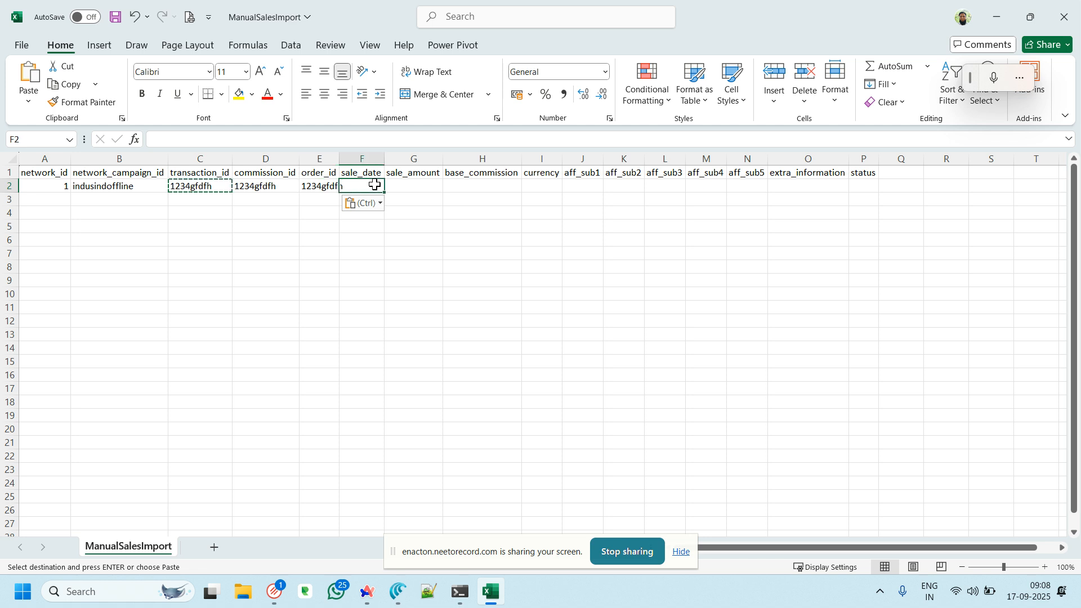
text(17-09-20251)
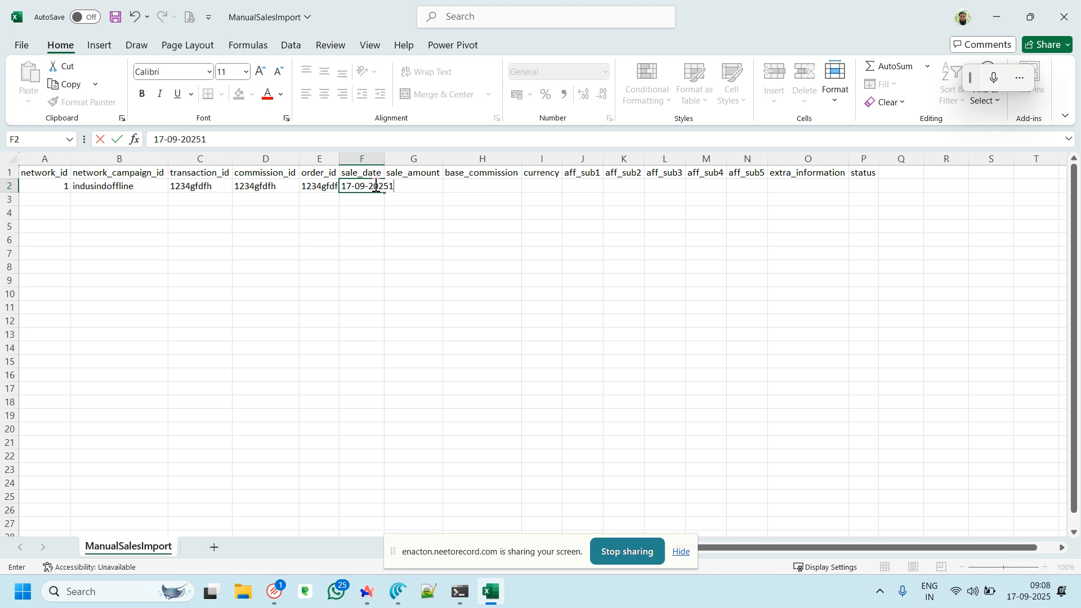
key(BackSpace)
key(Tab)
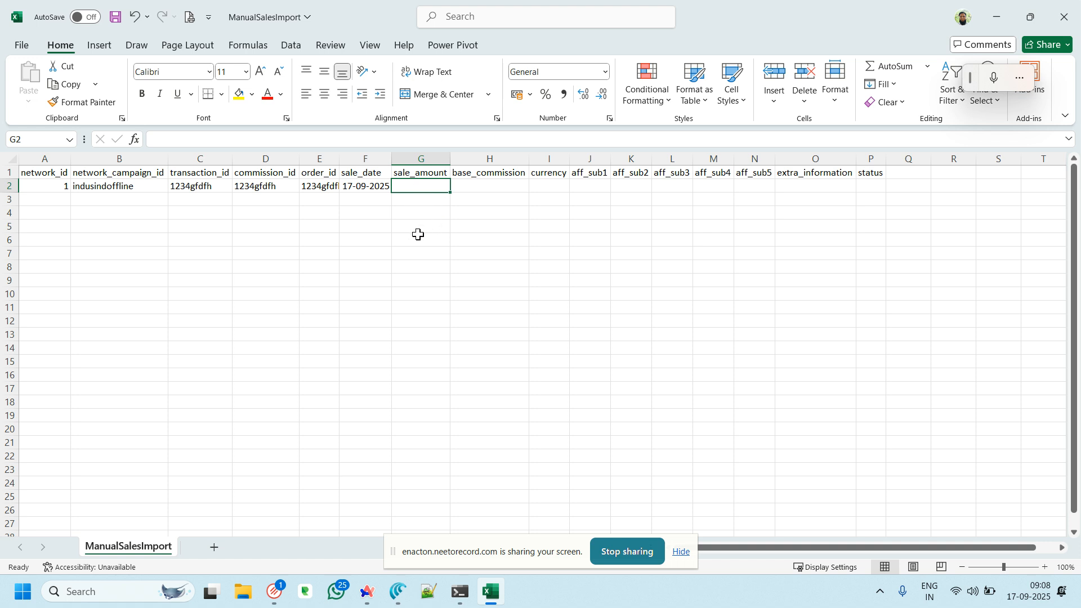
text(0)
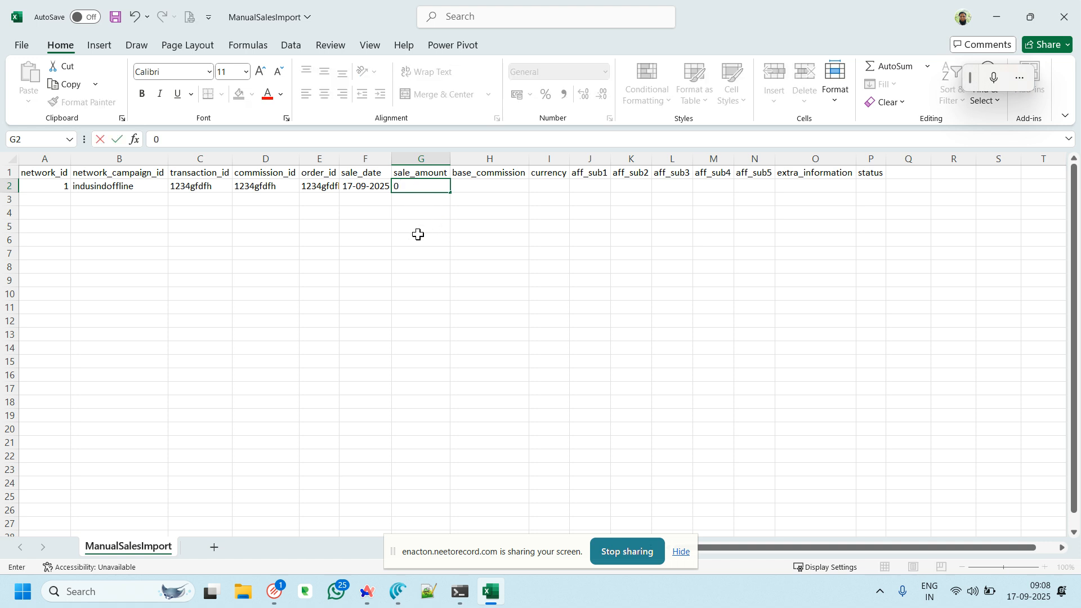
key(Tab)
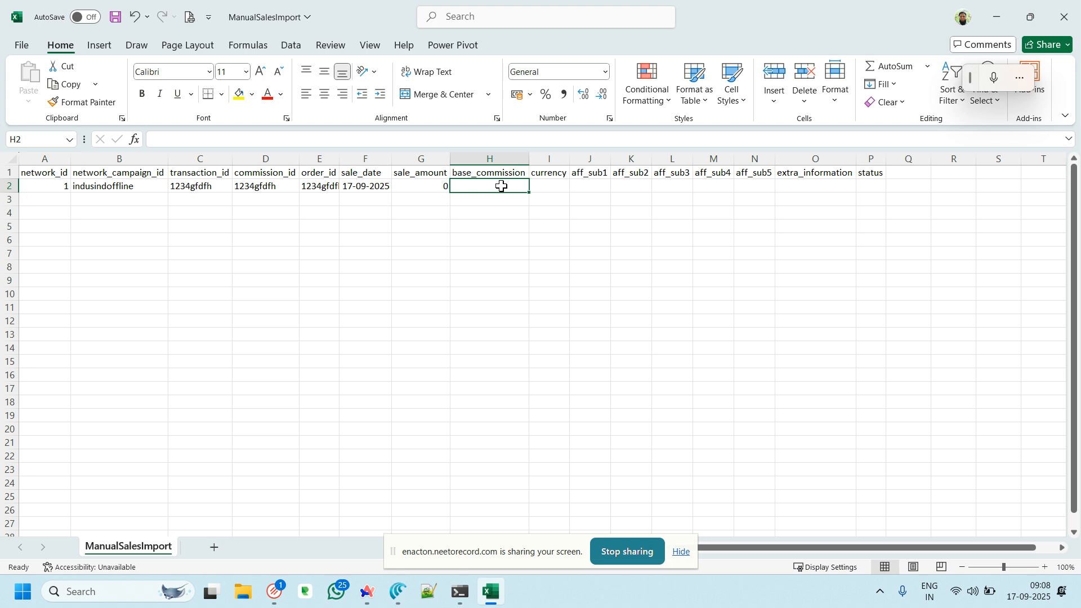
text(1000)
key(Tab)
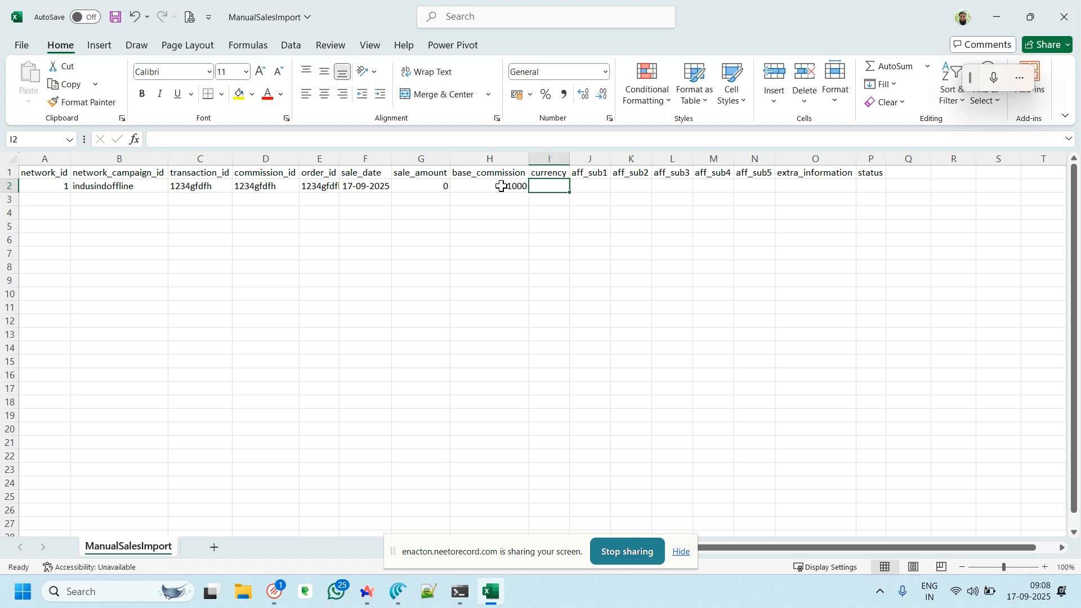
text(INR)
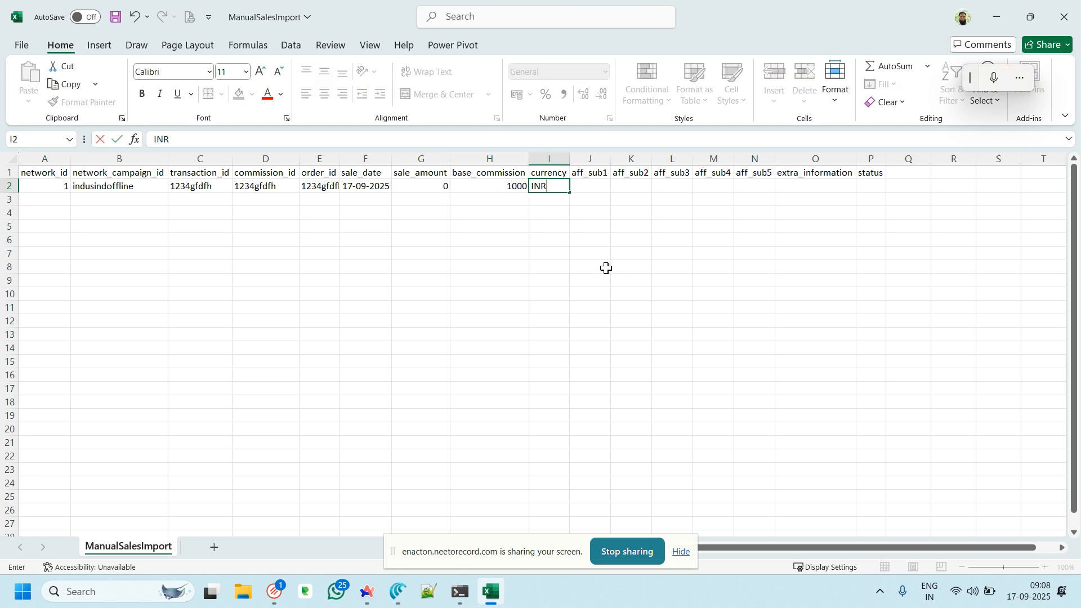
key(Tab)
Paste tracking code OkPS4Sesqg into aff_sub1, set status to pending, and save the CSV
double_click(608, 186)
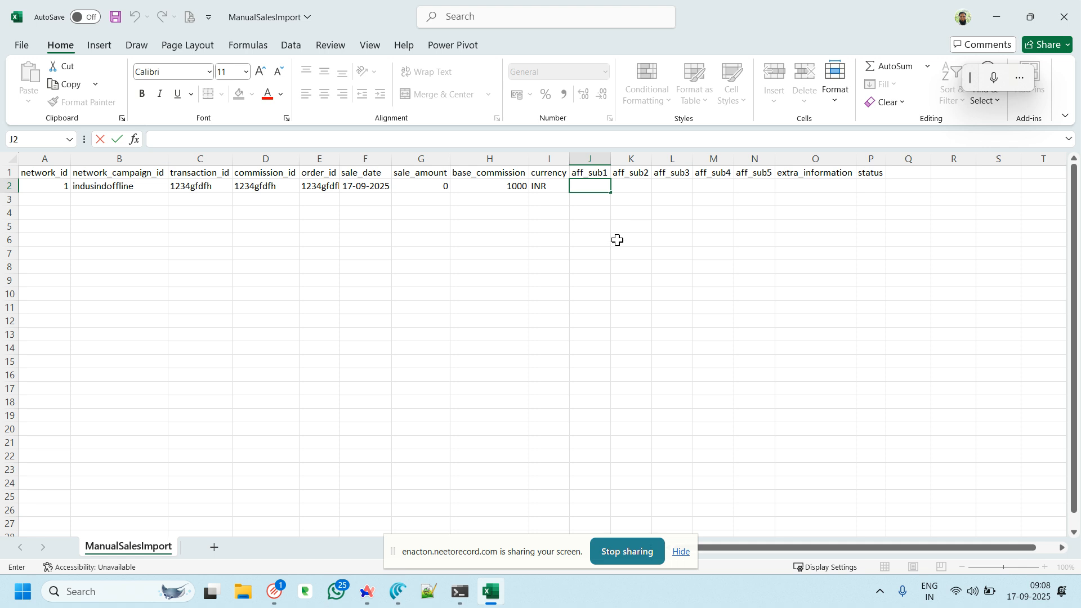
key(super+v)
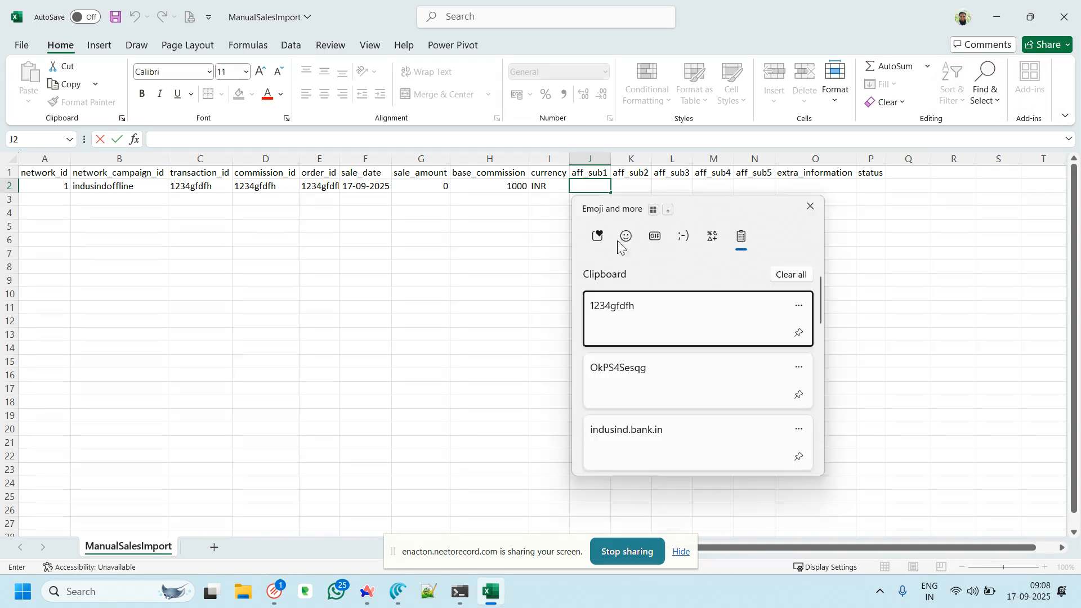
click(642, 379)
click(596, 230)
click(603, 185)
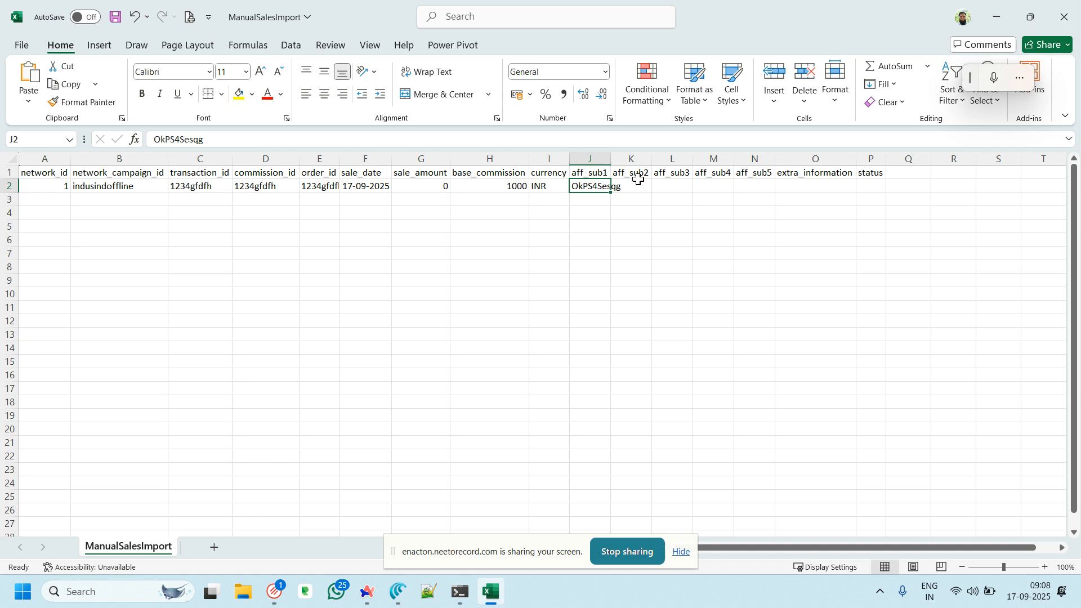
click(867, 185)
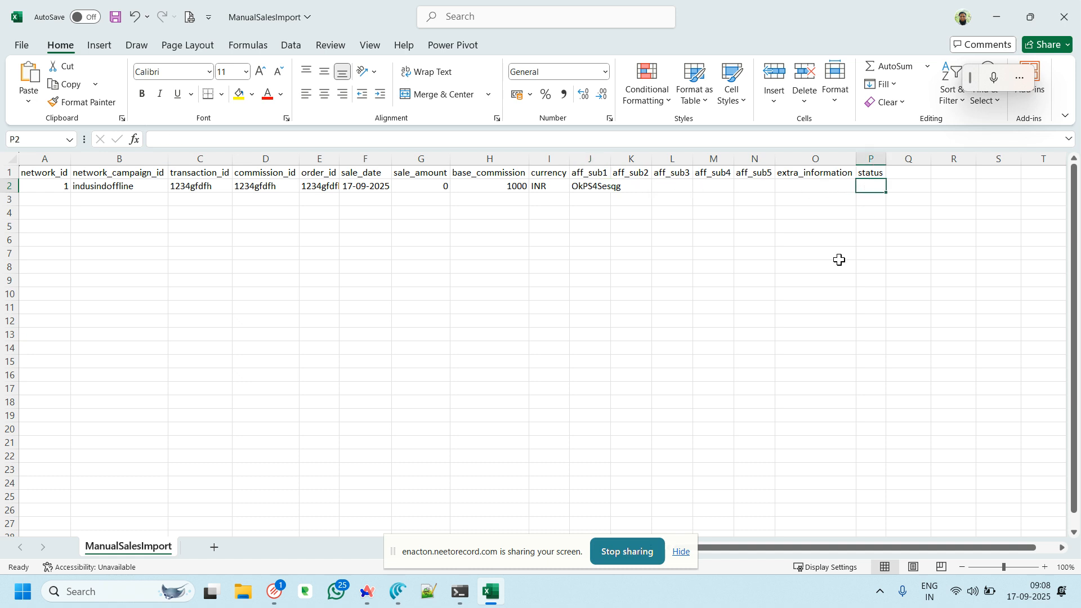
text(pending)
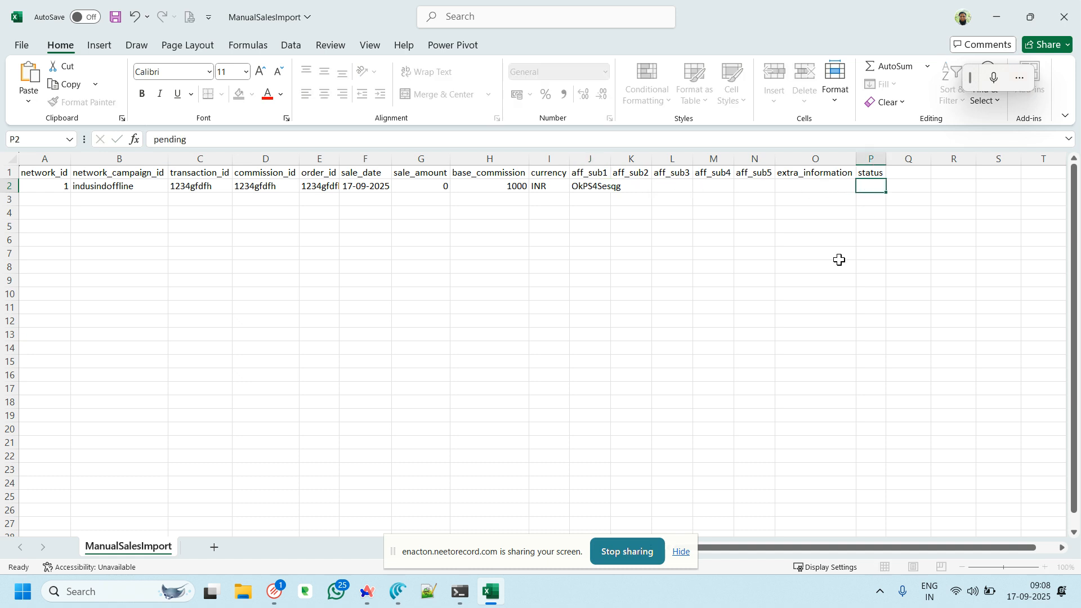
key(Return)
key(ctrl+s)
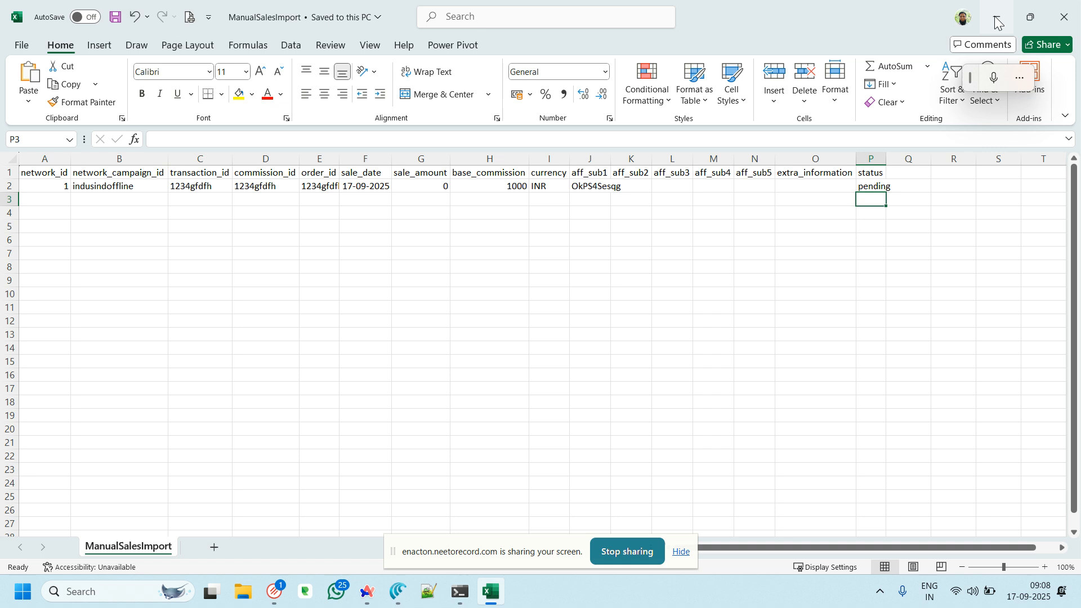
click(996, 17)
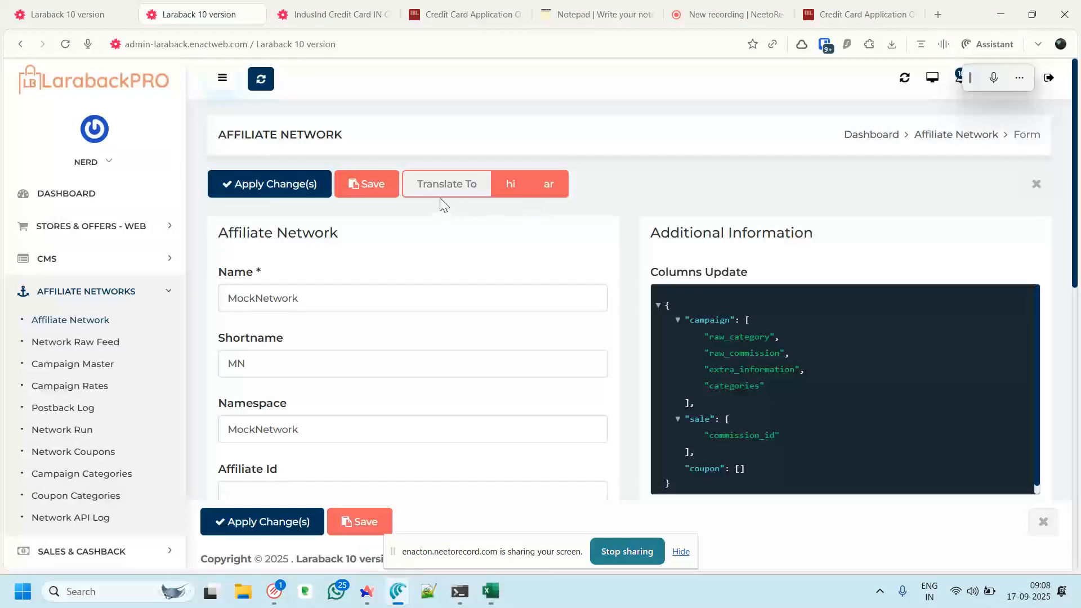
Upload ManualSalesImport.csv from Downloads and scroll the preview to see columns network_id through status
click(84, 12)
click(255, 232)
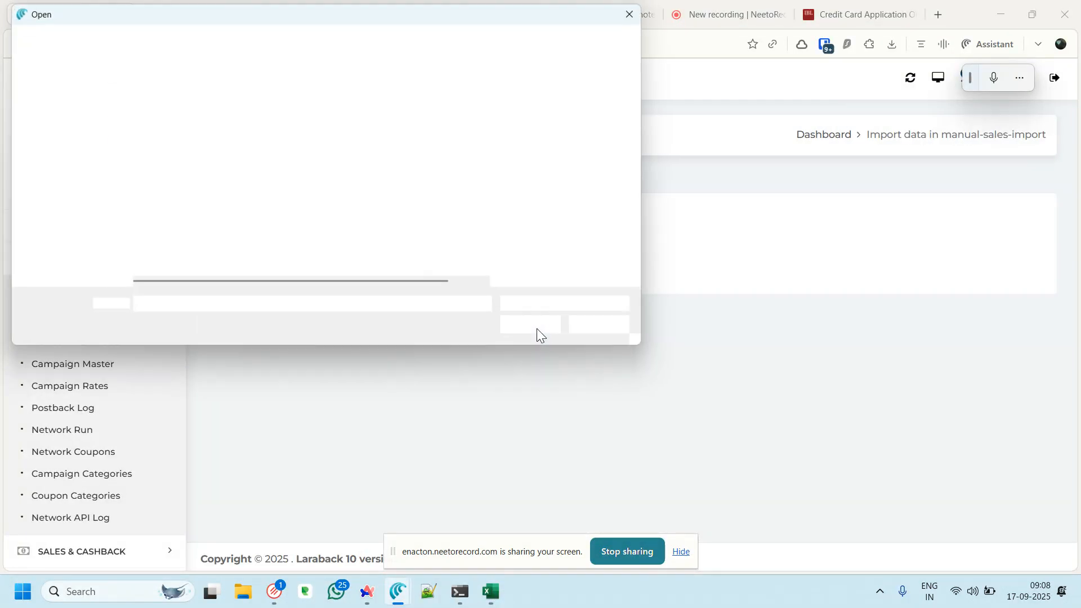
scroll(54, 144, up, 5)
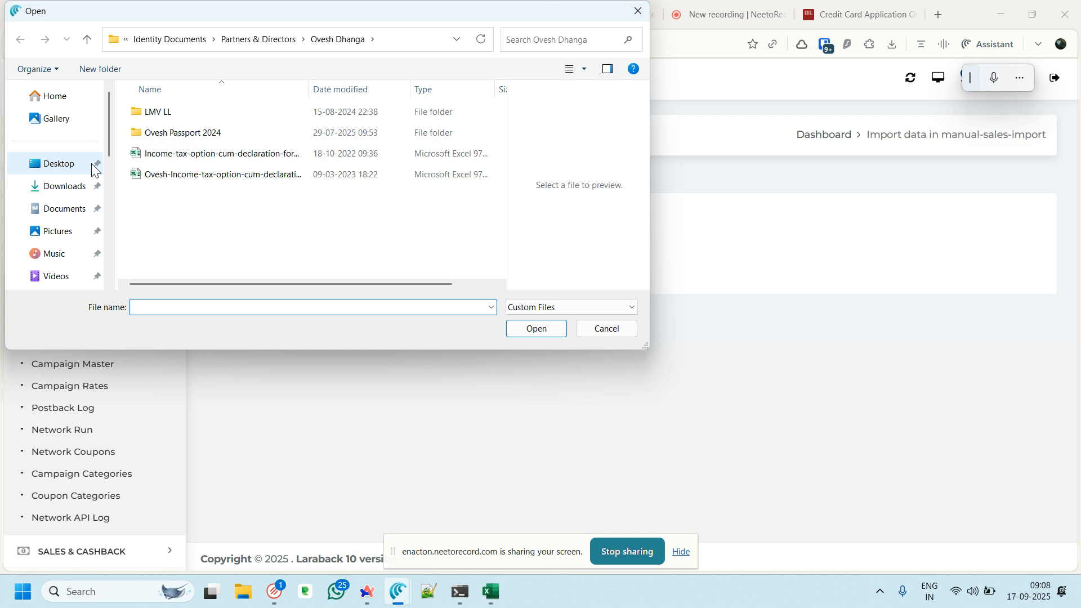
click(69, 190)
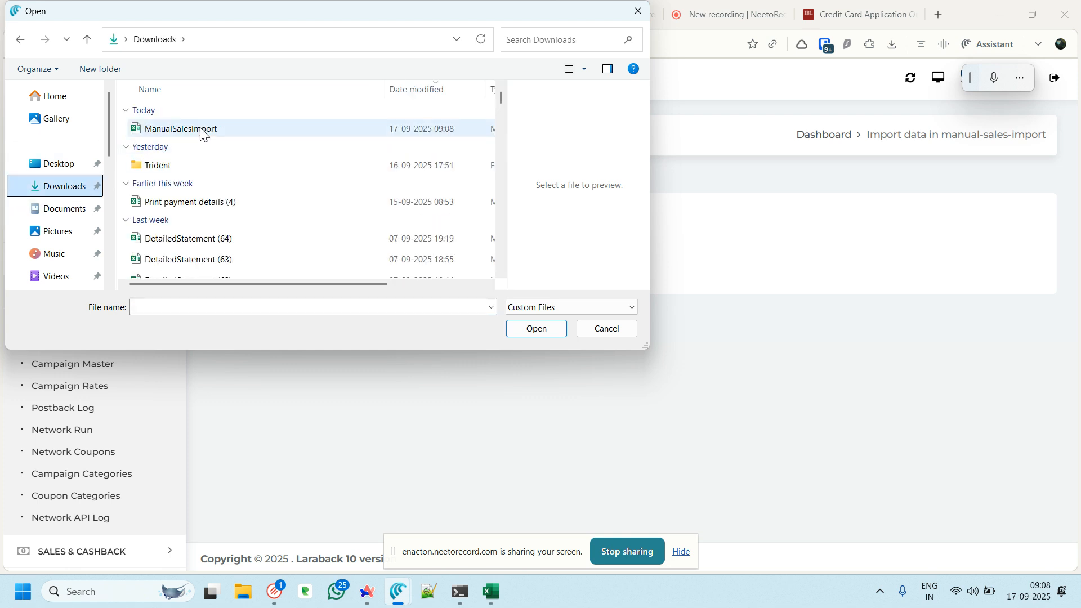
click(202, 131)
double_click(186, 130)
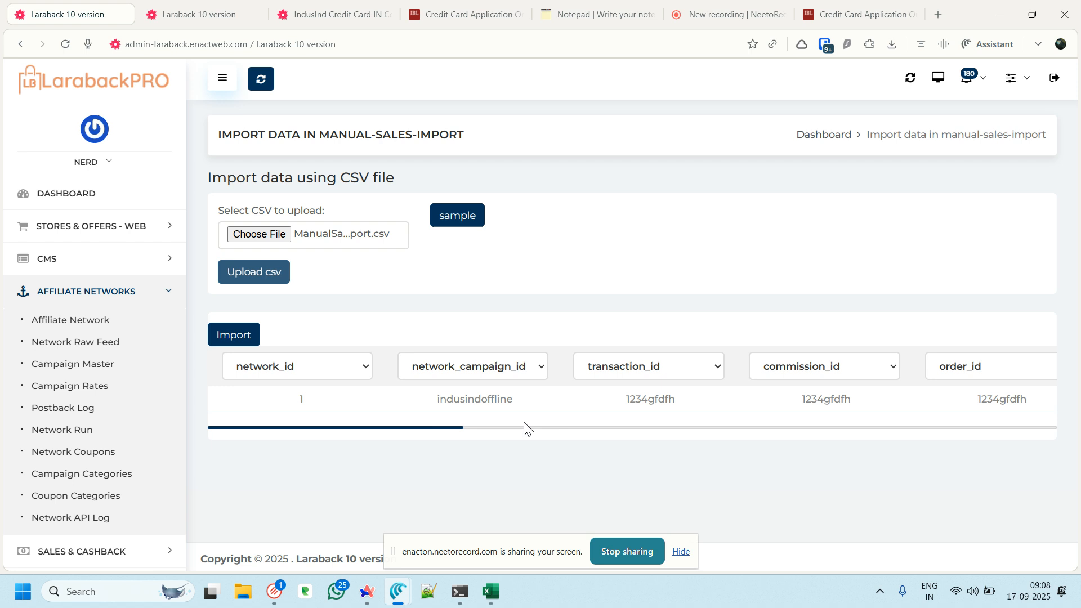
drag(440, 426, 1056, 434)
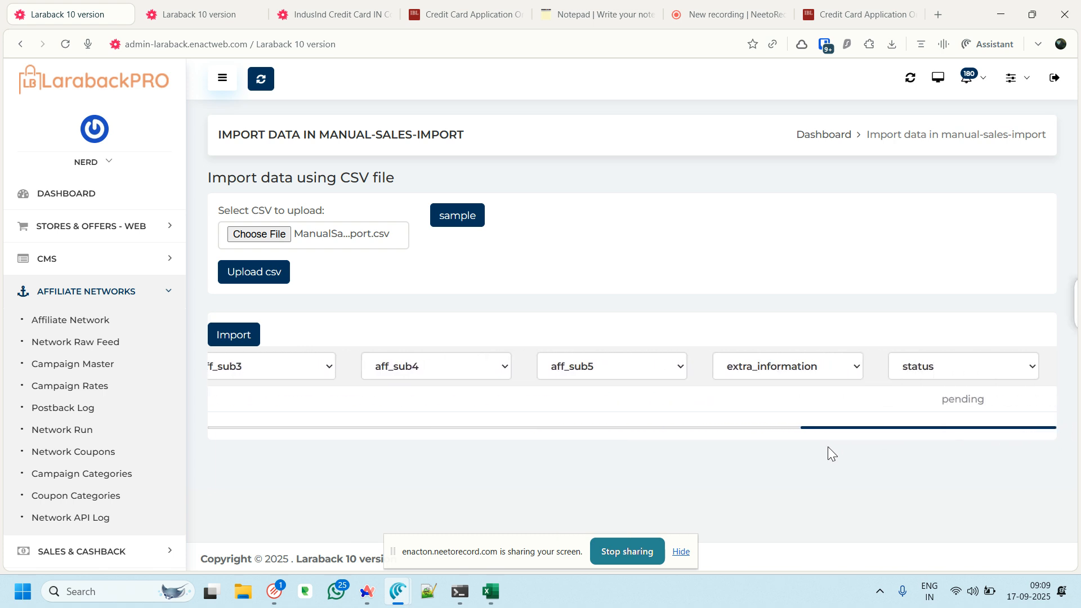
Run the import and review the network_id not found and sale_date Y-m-d format errors
click(235, 337)
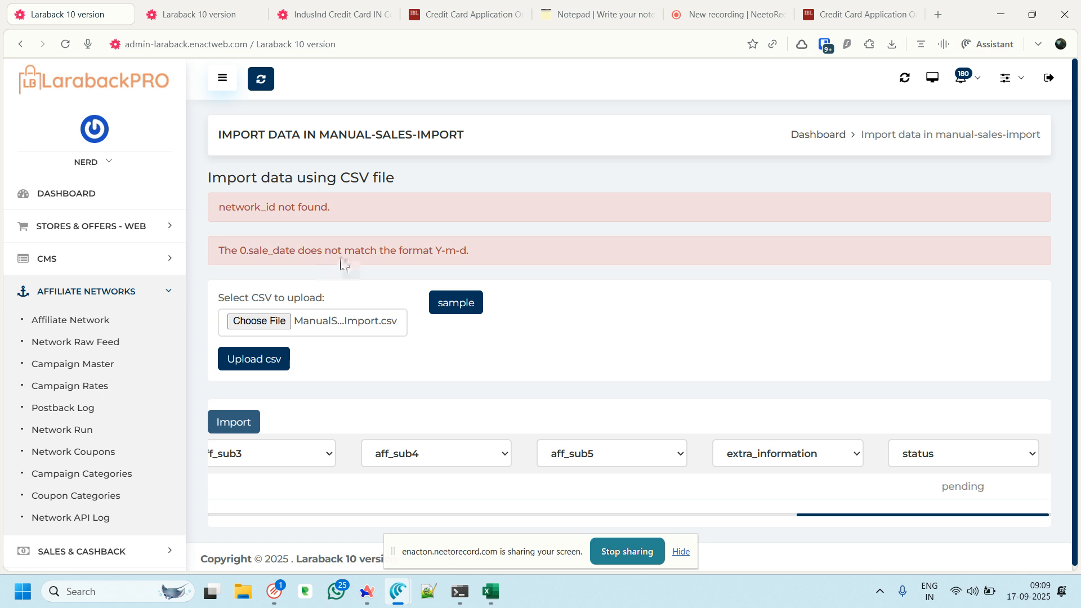
drag(468, 250, 439, 246)
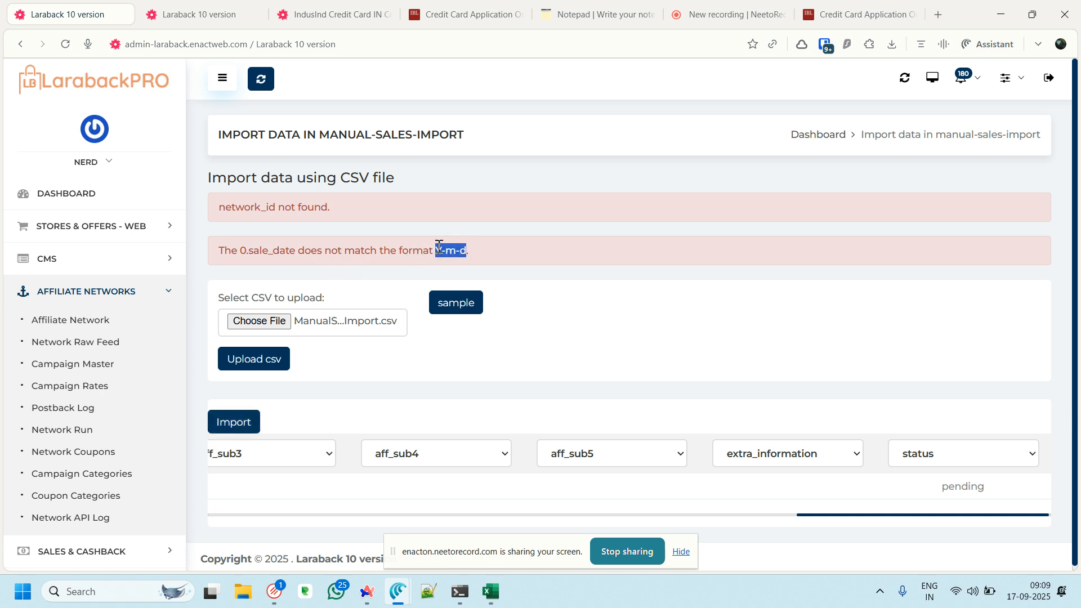
drag(251, 209, 300, 210)
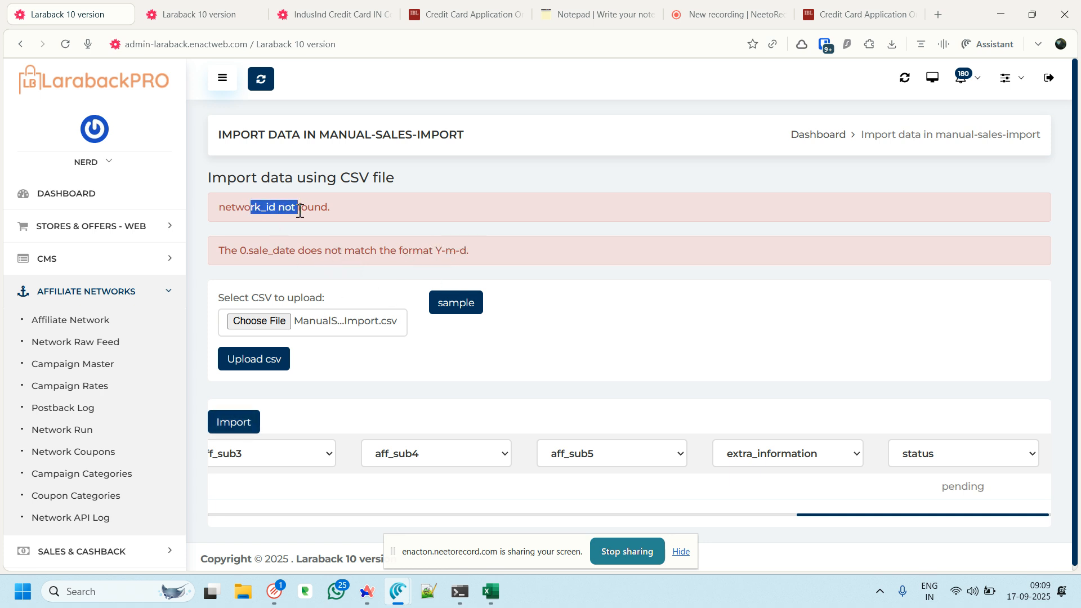
drag(830, 514, 135, 514)
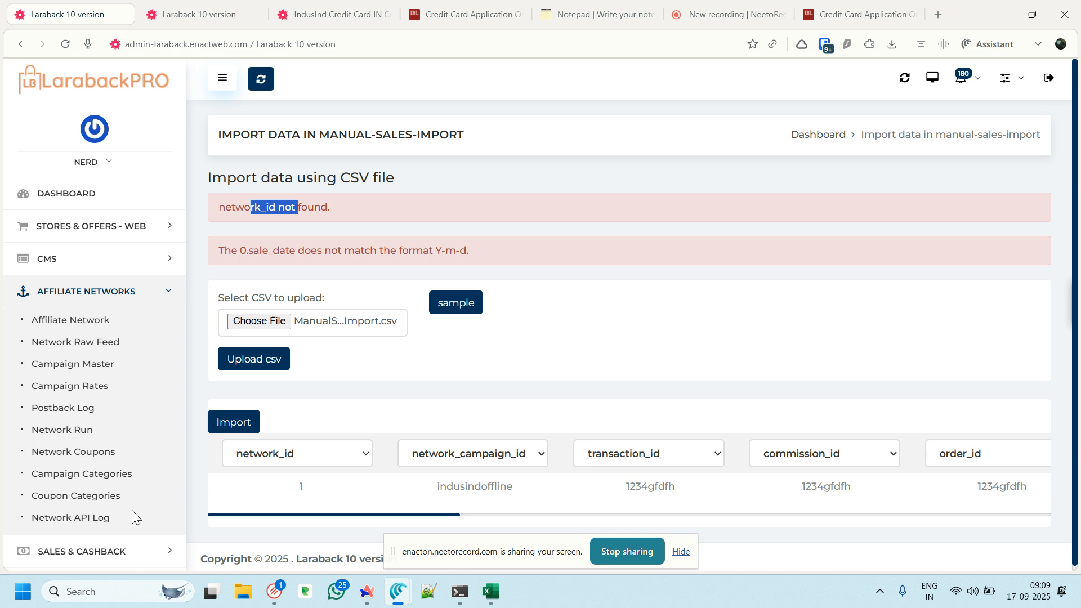
scroll(333, 344, down, 1)
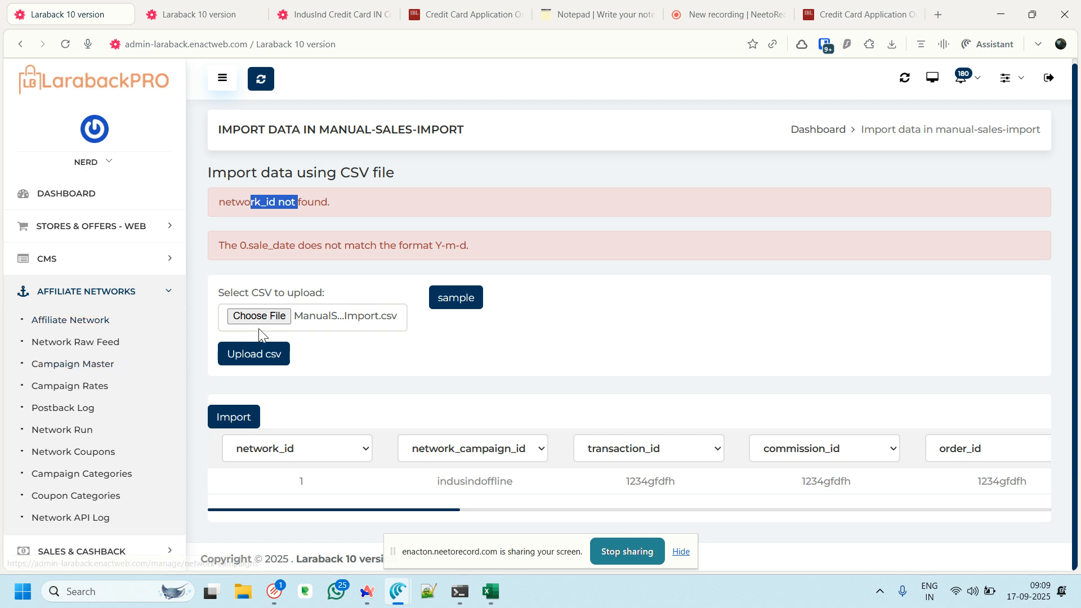
Start a new manual sale record in Manual Sales Import with MockNetwork as the network
scroll(90, 372, down, 3)
scroll(91, 374, down, 1)
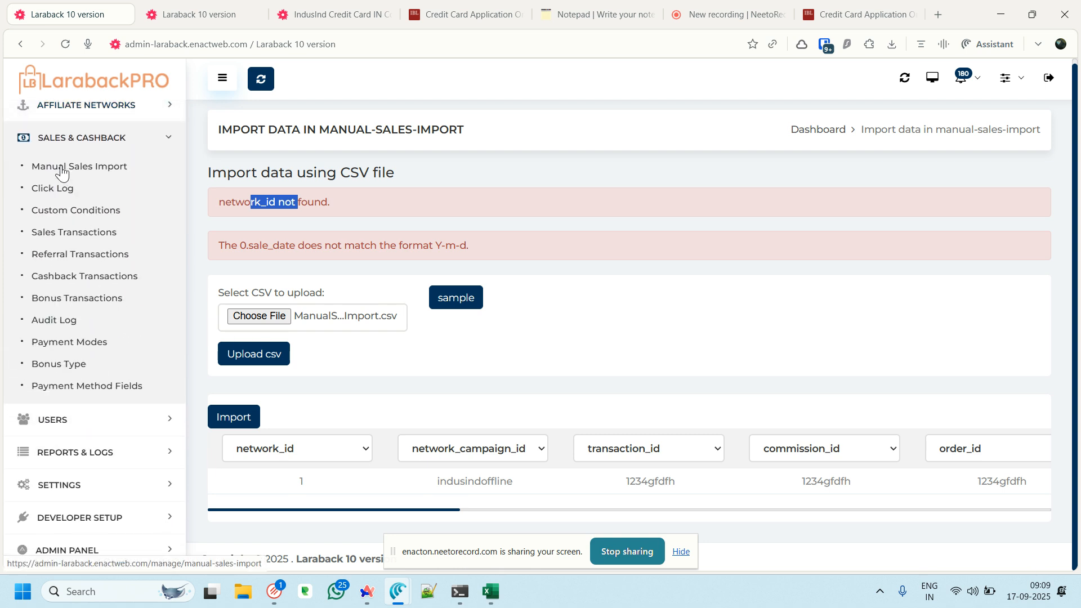
click(66, 171)
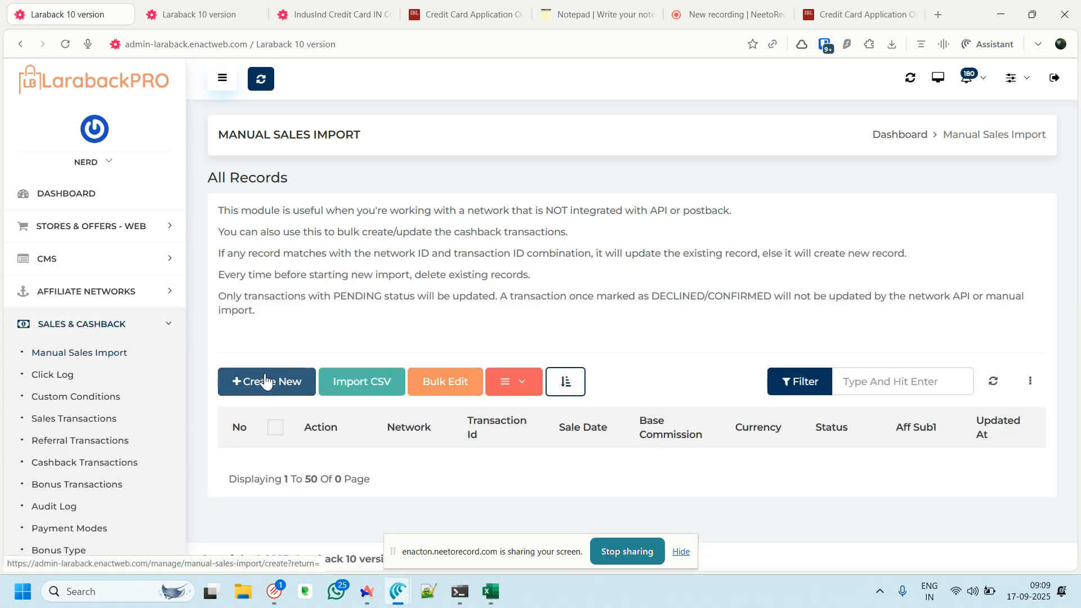
click(266, 381)
click(314, 294)
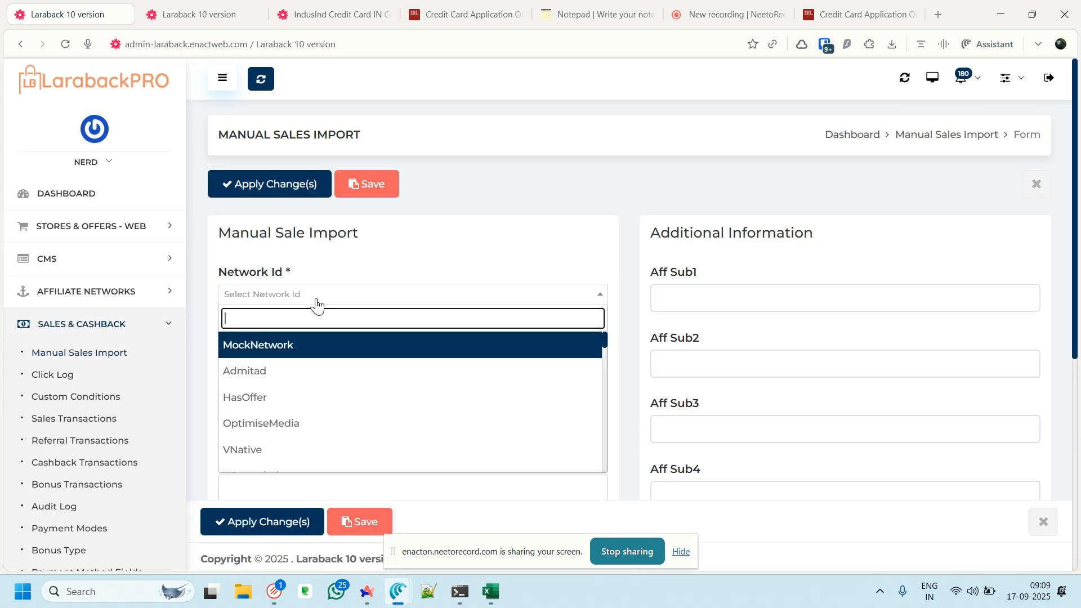
click(276, 349)
Fill Aff Sub1 with the copied tracking code, campaign 425, transaction gdssdg, commission sgsg, order sd
click(695, 296)
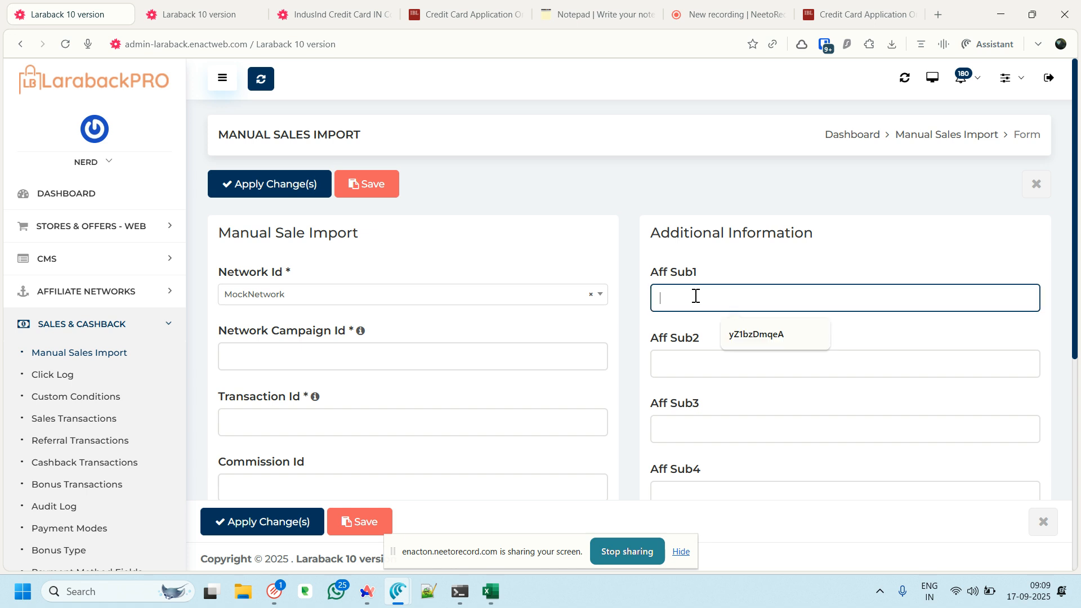
key(super+v)
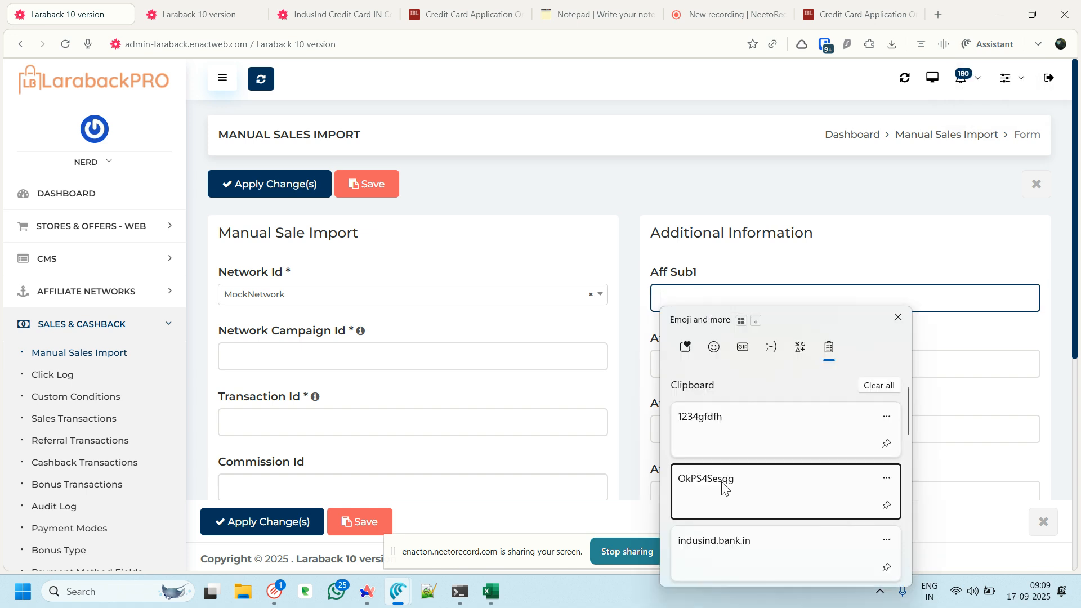
click(754, 484)
click(350, 353)
click(343, 425)
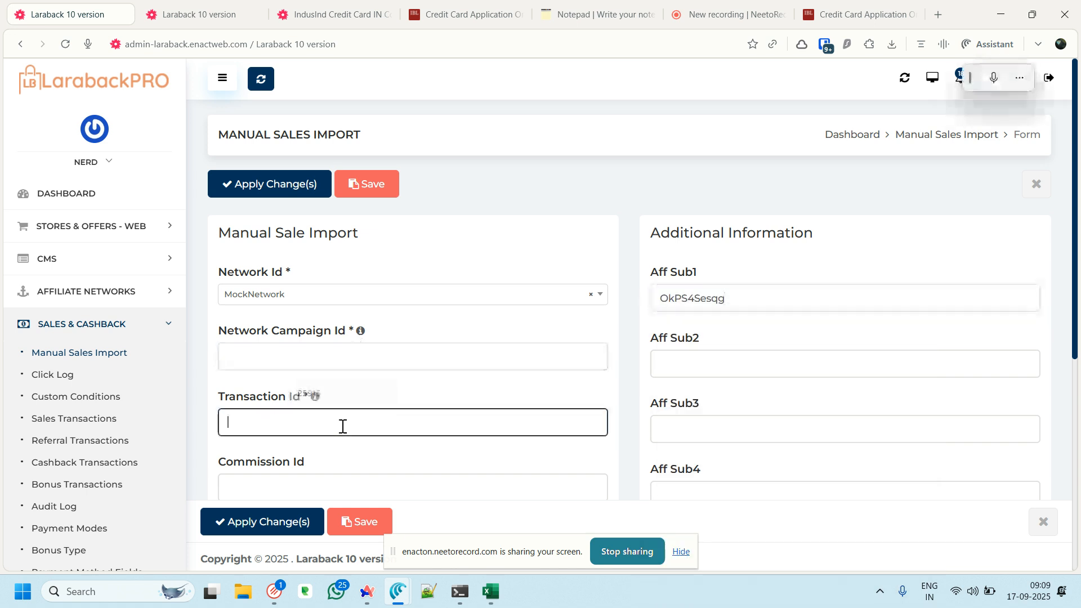
click(307, 348)
text(425)
click(320, 431)
text(gdssdg)
scroll(386, 425, down, 2)
click(316, 346)
text(sgsg)
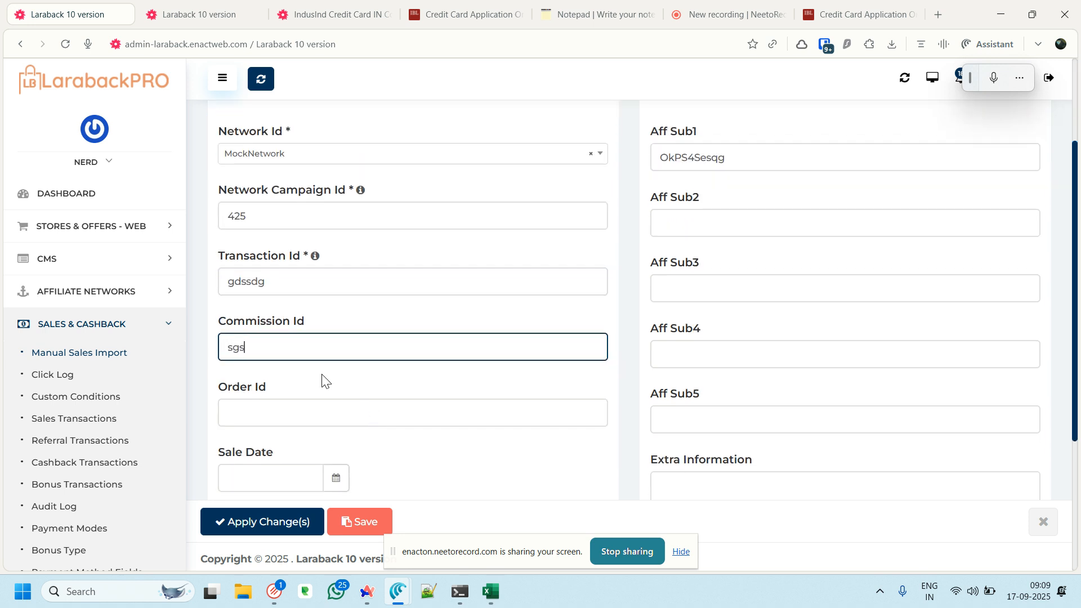
click(317, 410)
text(sd)
Set sale date 17 September 2025, base commission 1000, currency INR, and save the sale
click(282, 476)
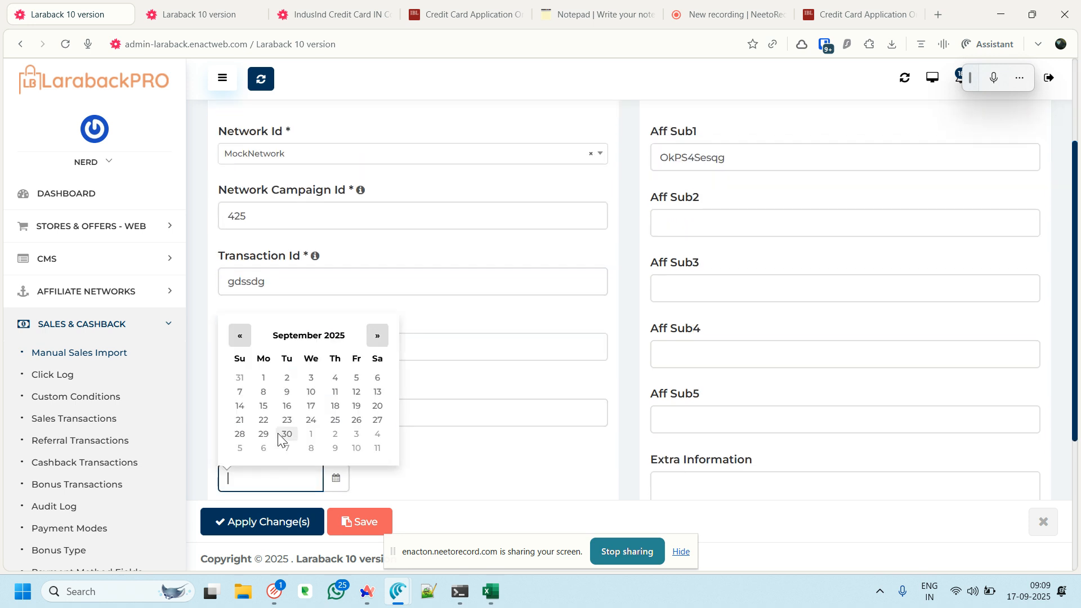
click(310, 405)
scroll(543, 465, down, 4)
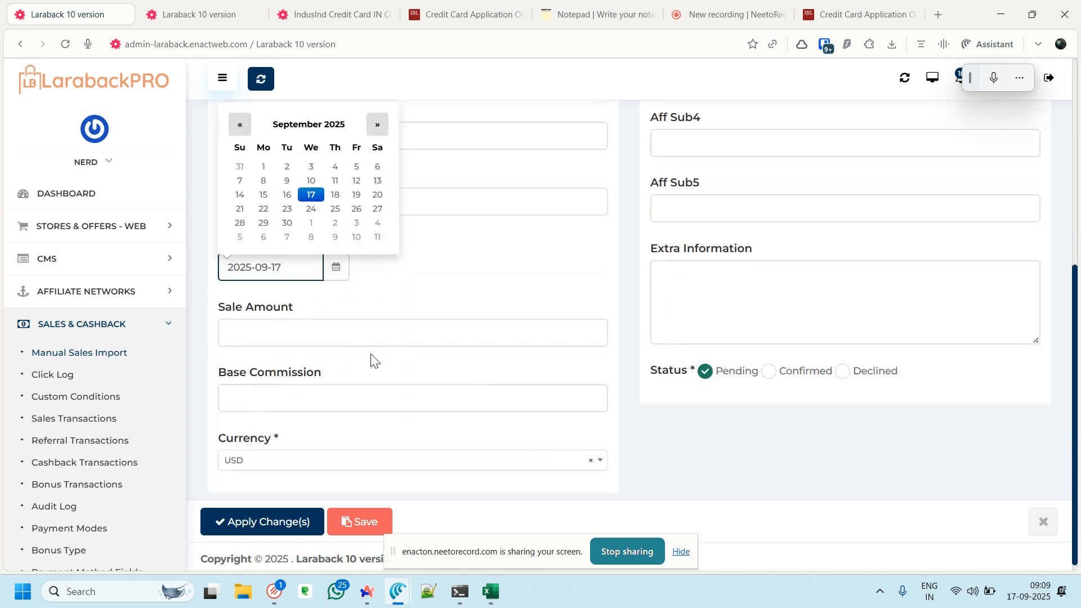
click(358, 338)
click(330, 405)
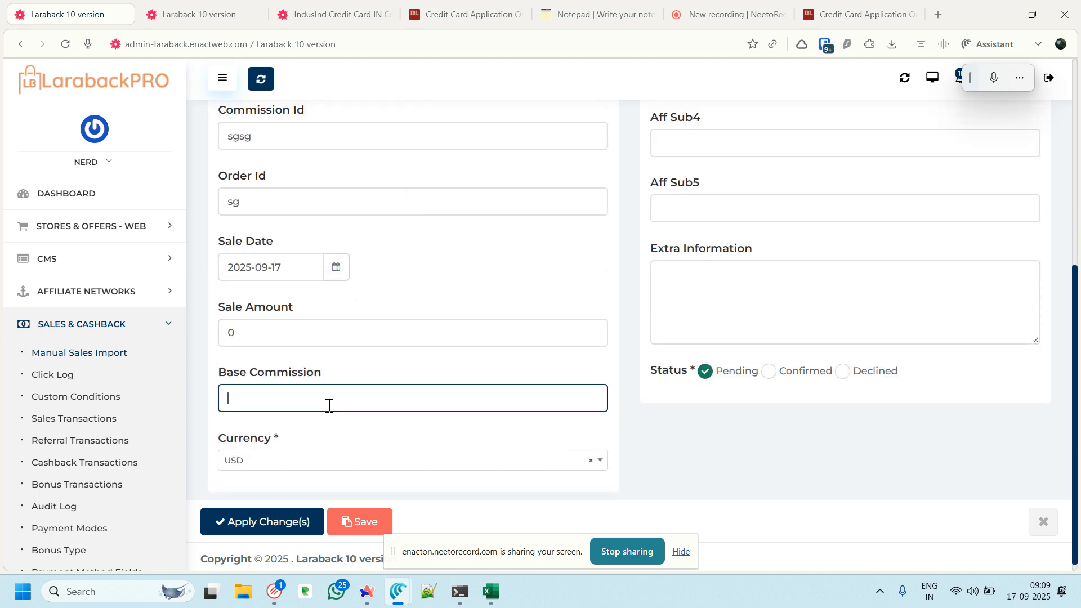
text(1000)
click(322, 460)
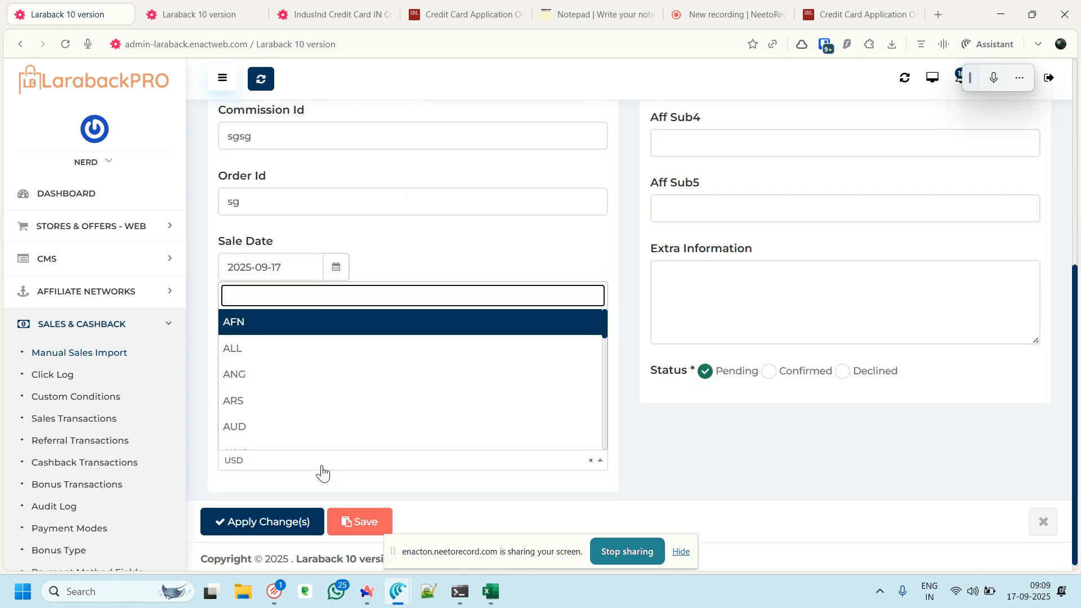
text(inr)
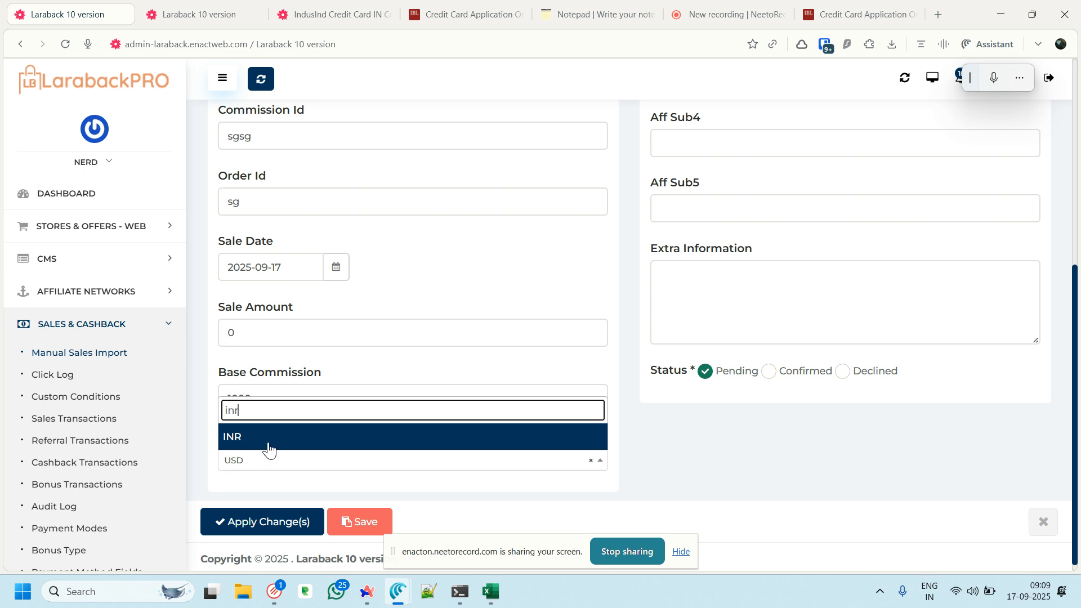
click(272, 440)
scroll(525, 398, up, 3)
scroll(526, 398, up, 3)
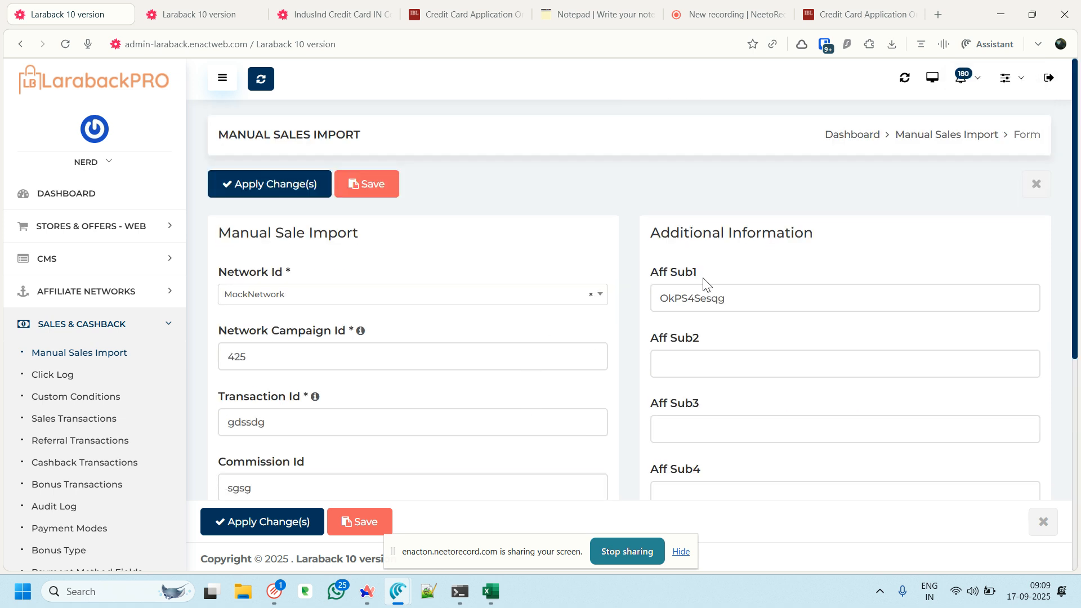
click(357, 531)
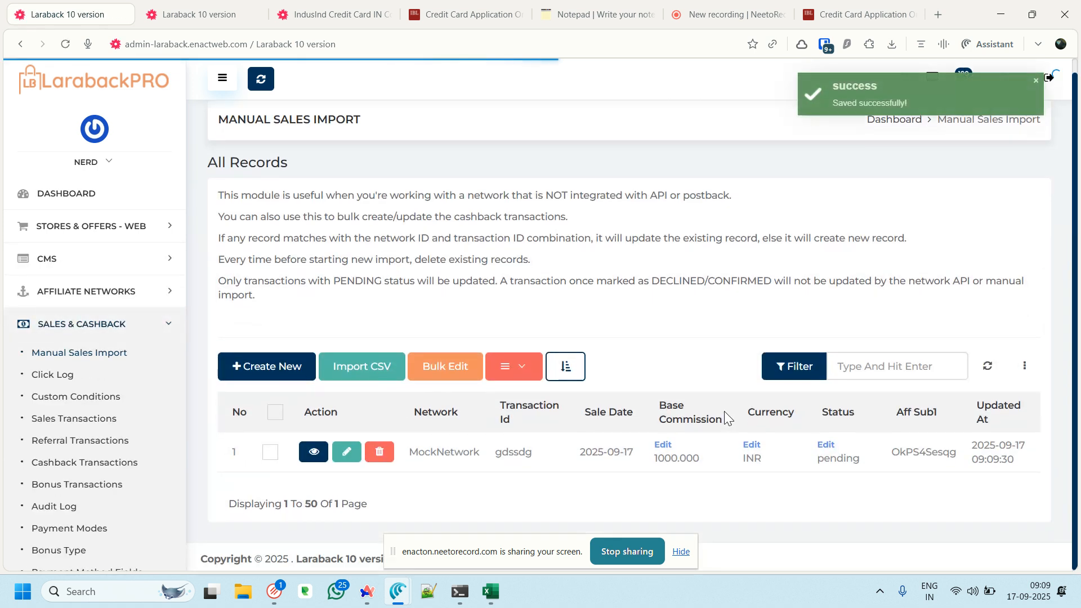
click(338, 14)
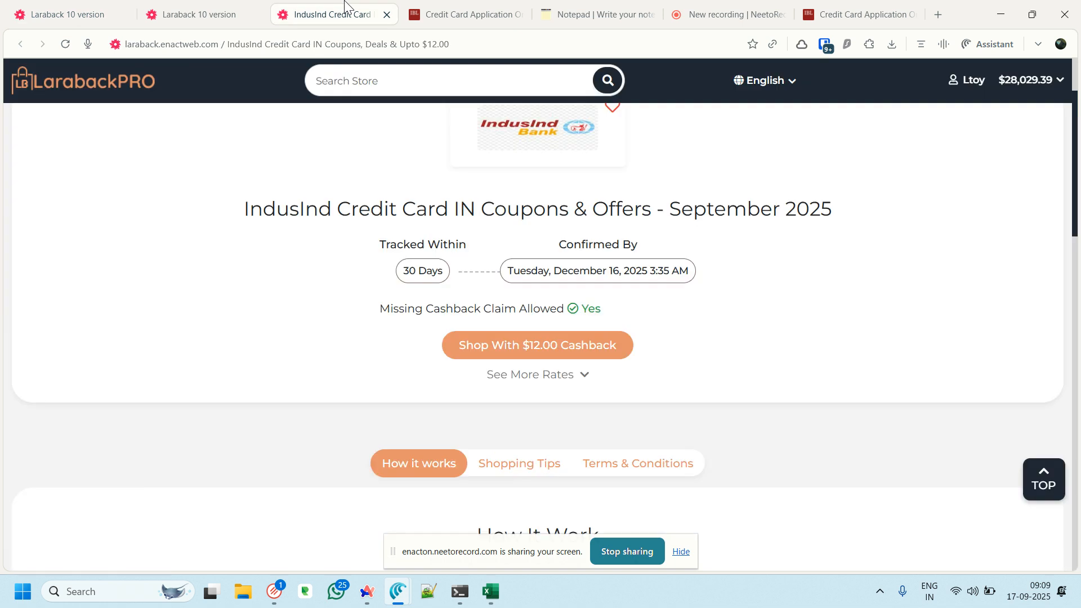
click(1023, 79)
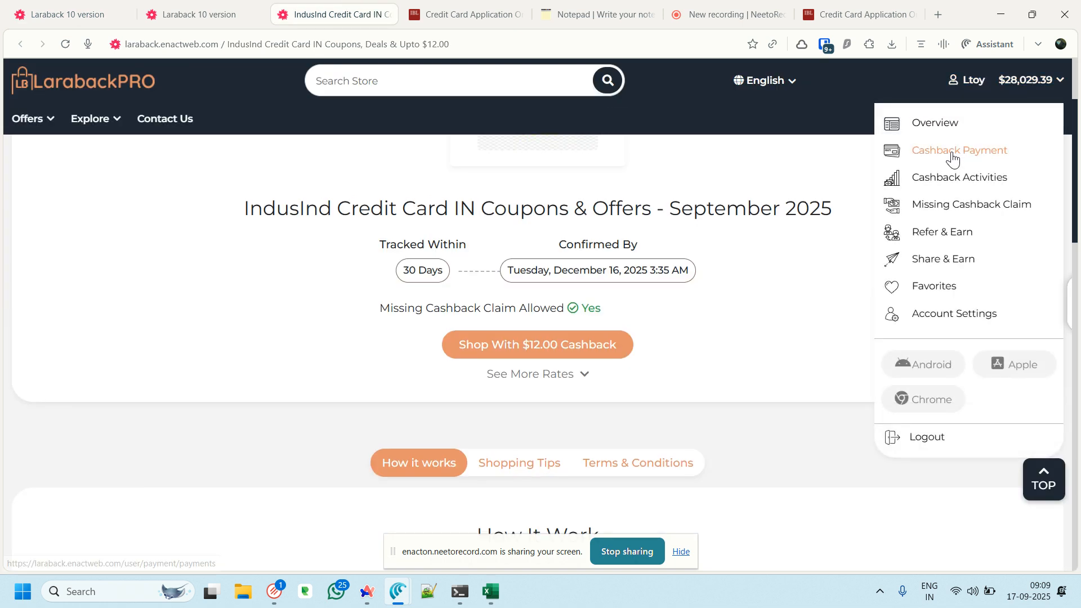
click(952, 181)
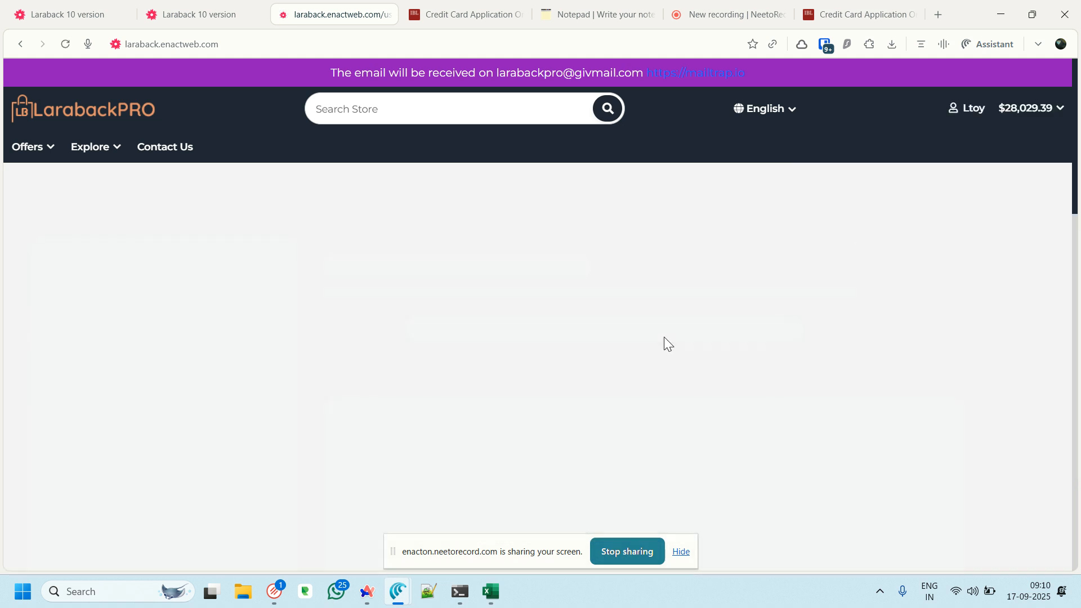
click(681, 552)
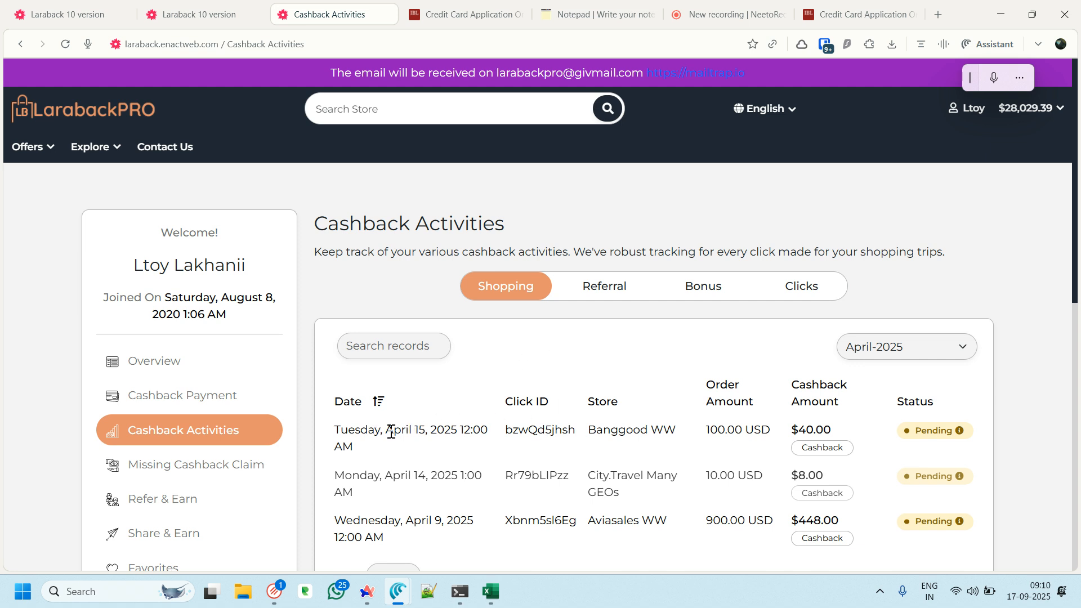
click(775, 294)
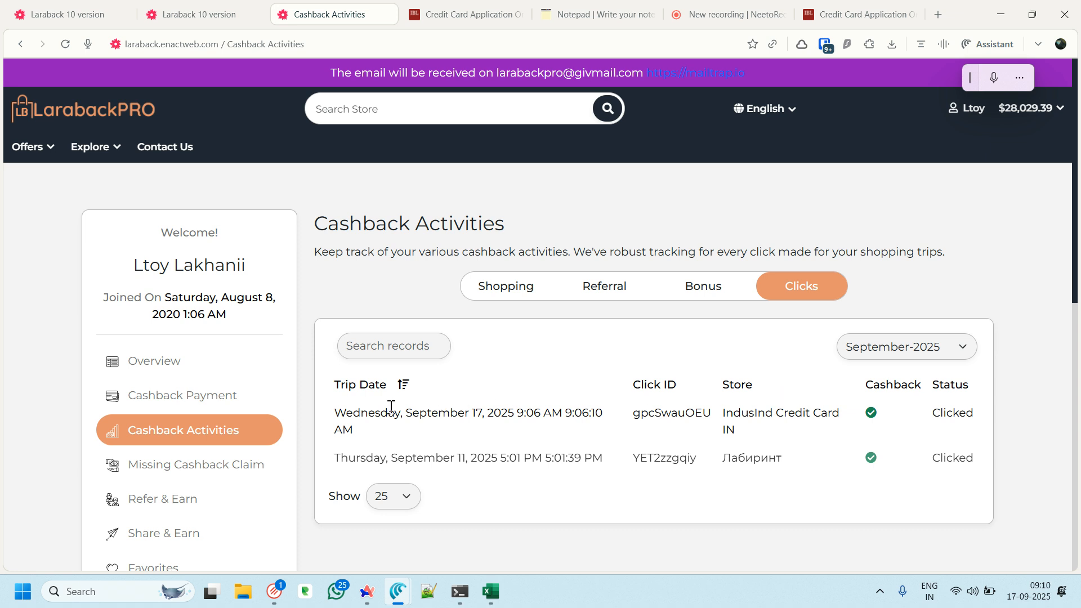
drag(403, 407, 512, 406)
key(ctrl+1)
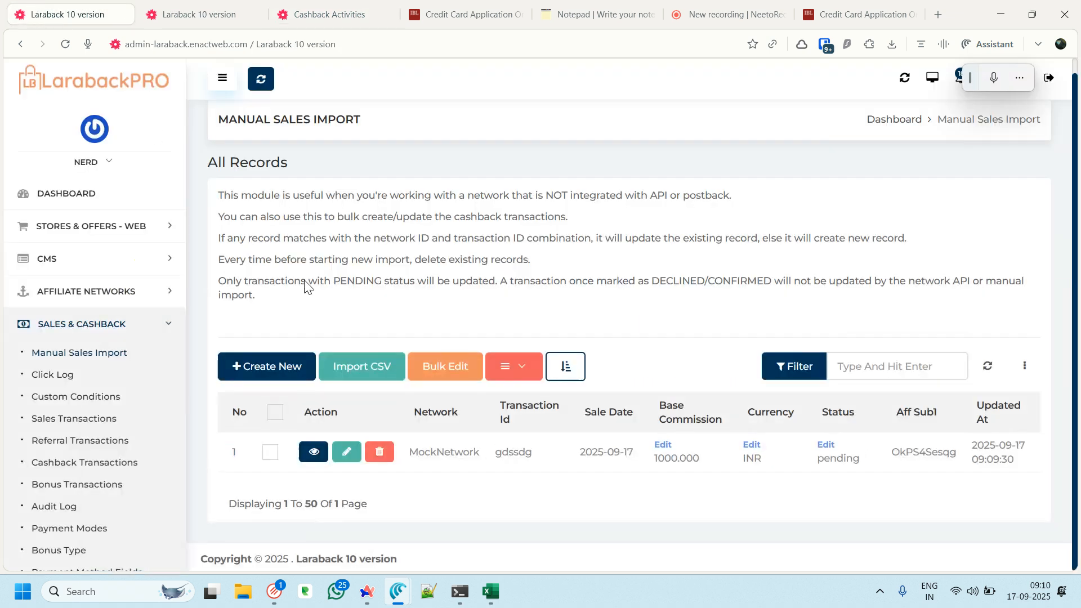
Search Task Management for 'mock' and execute the Mock Sale task
scroll(120, 427, down, 4)
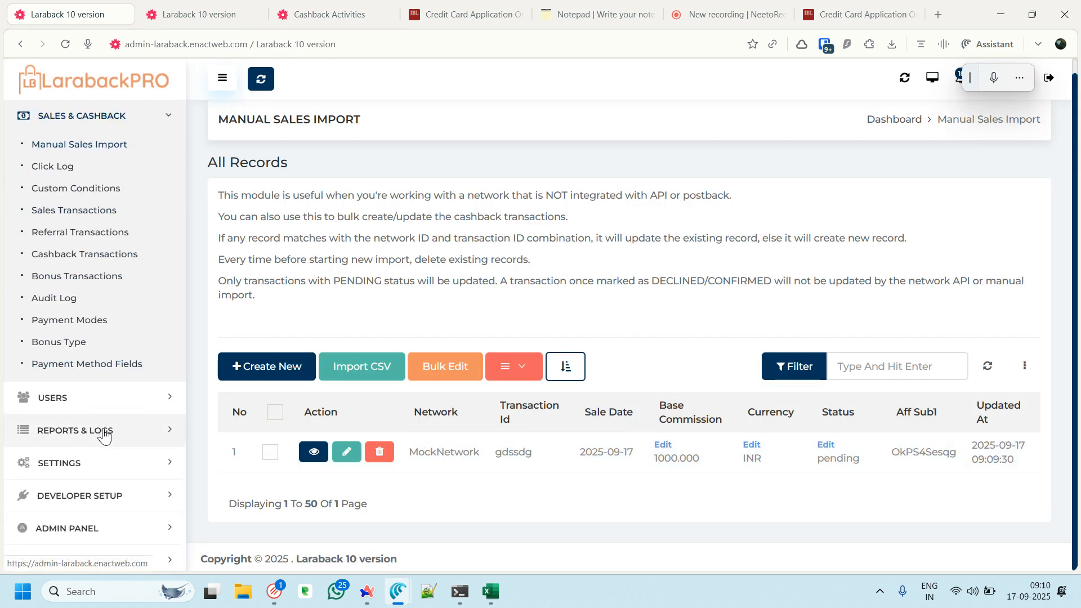
click(107, 510)
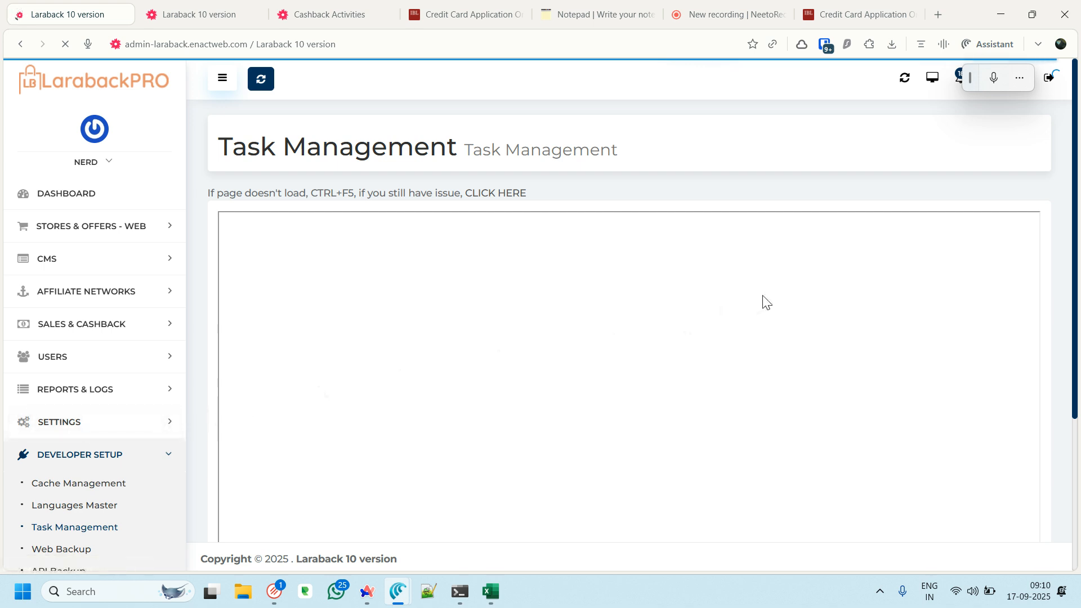
click(947, 282)
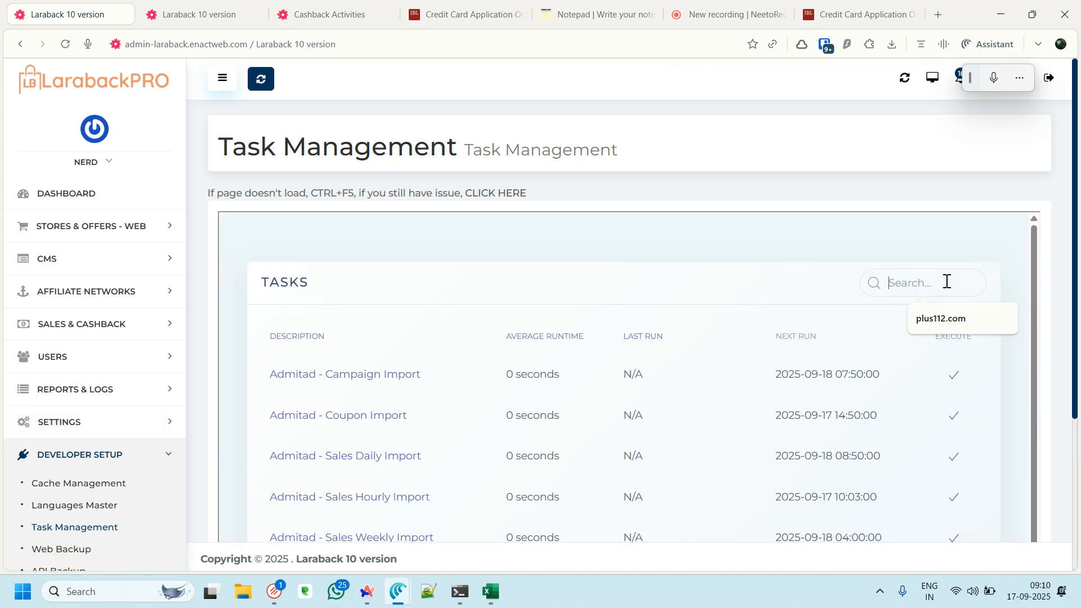
text(mock)
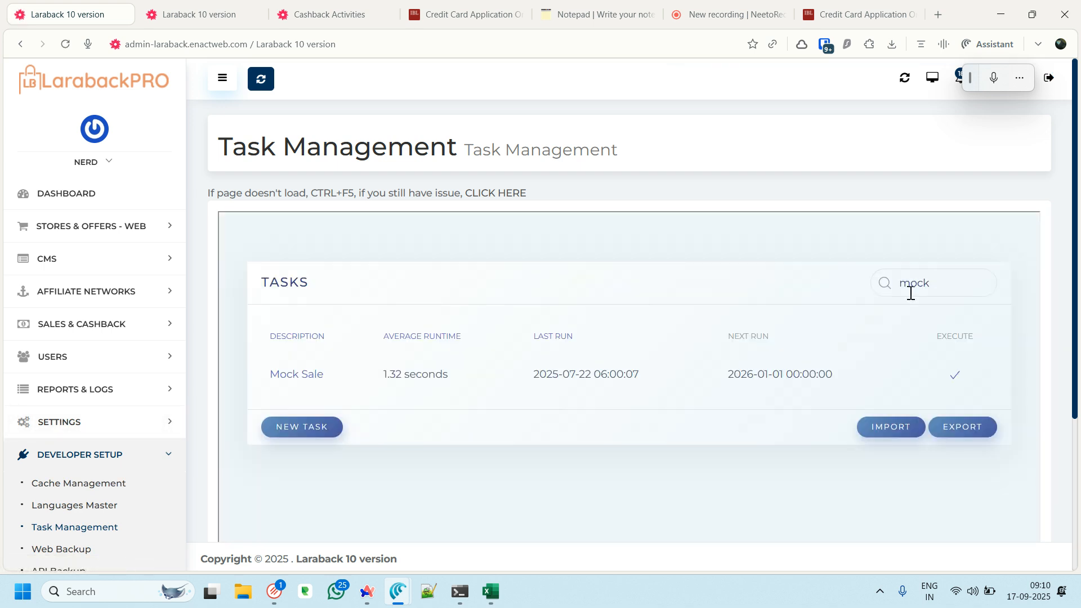
click(954, 377)
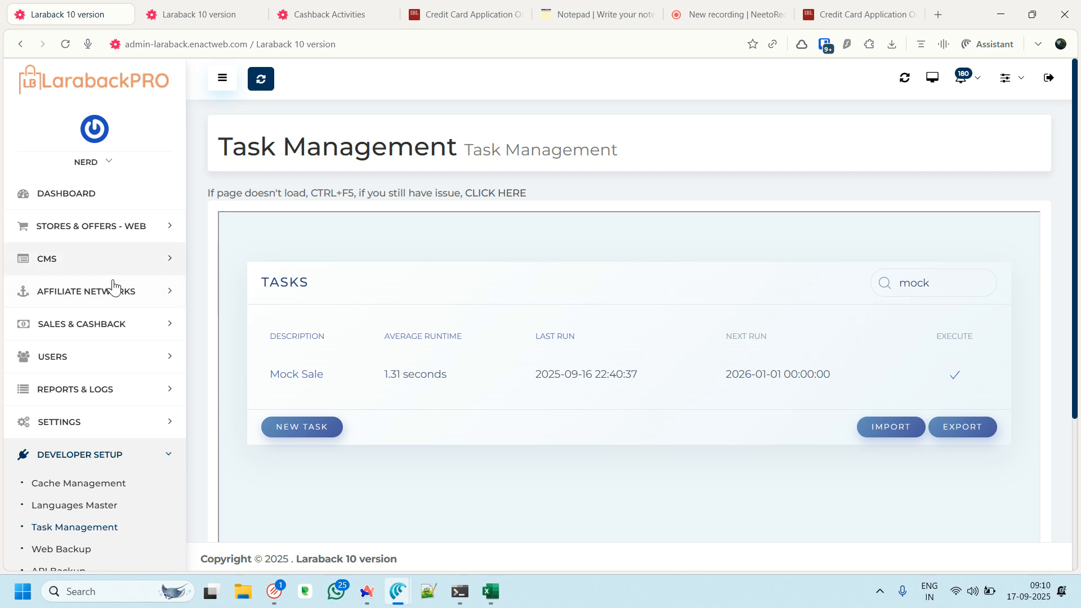
click(110, 329)
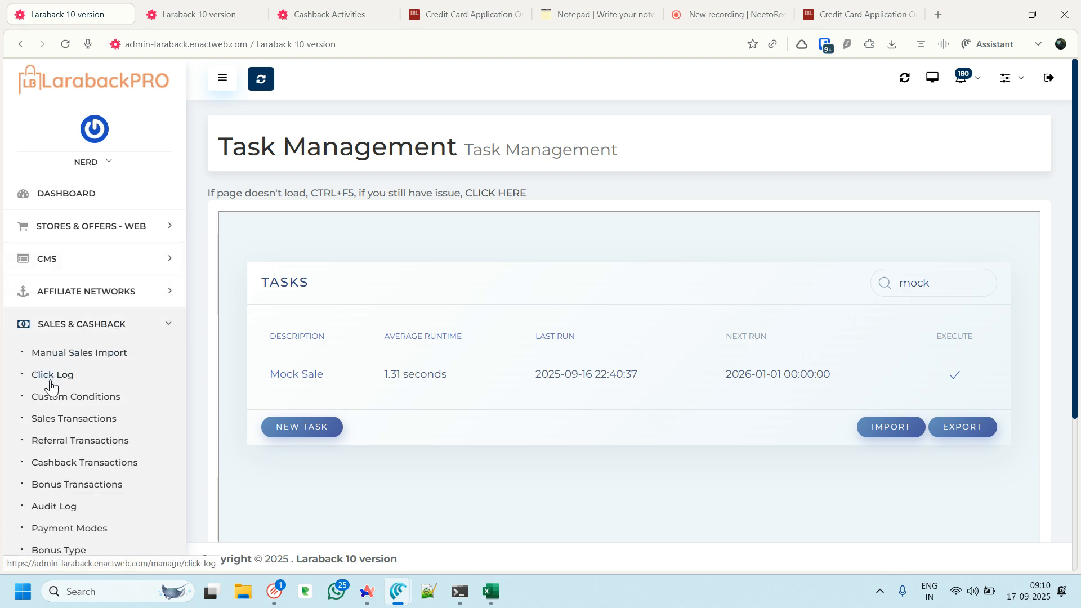
Check the Sales Transactions list for the new sale's pending status and sub-id value
click(85, 353)
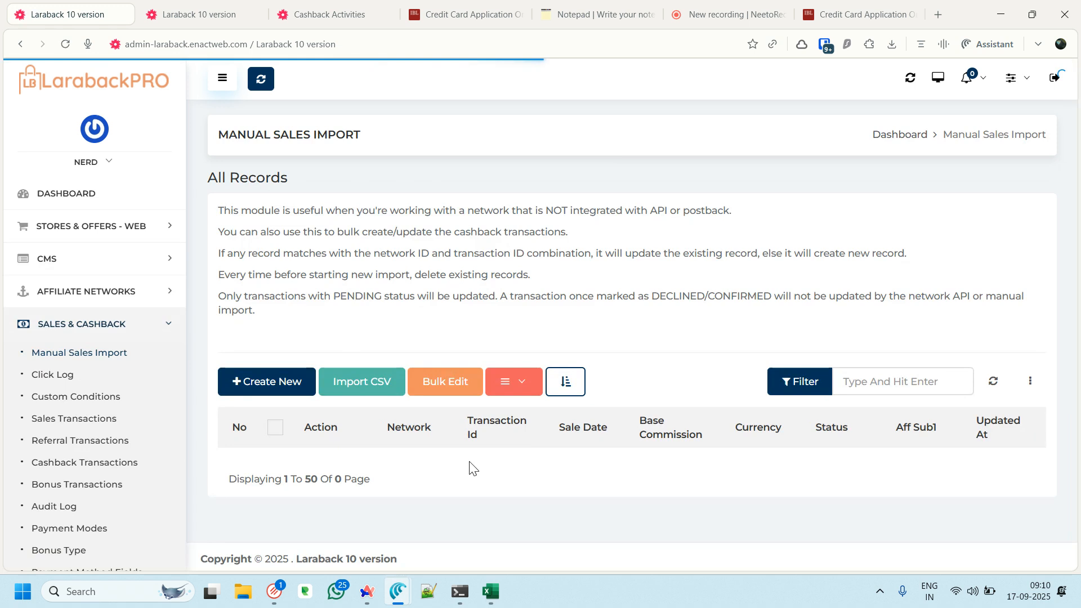
click(76, 420)
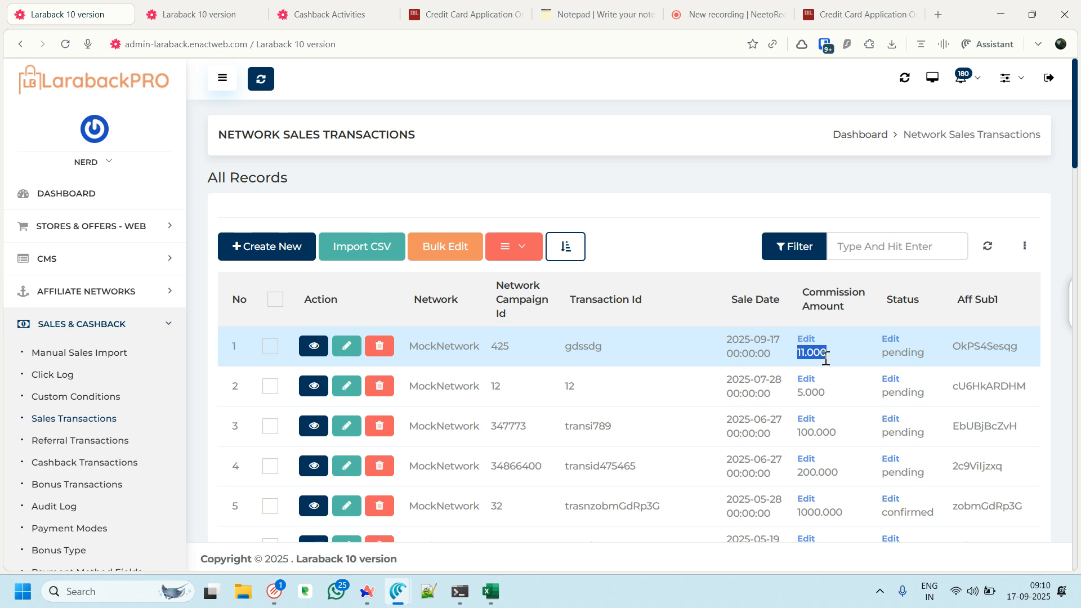
click(899, 367)
double_click(901, 353)
double_click(964, 345)
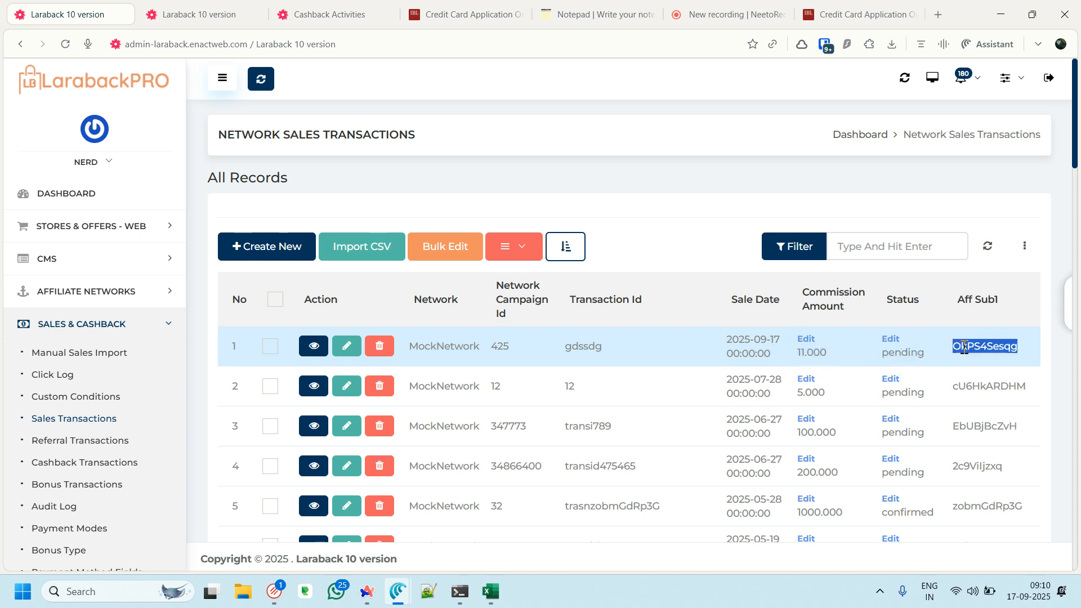
Open Cashback Transactions and inspect the first row's lock amount and date
click(76, 462)
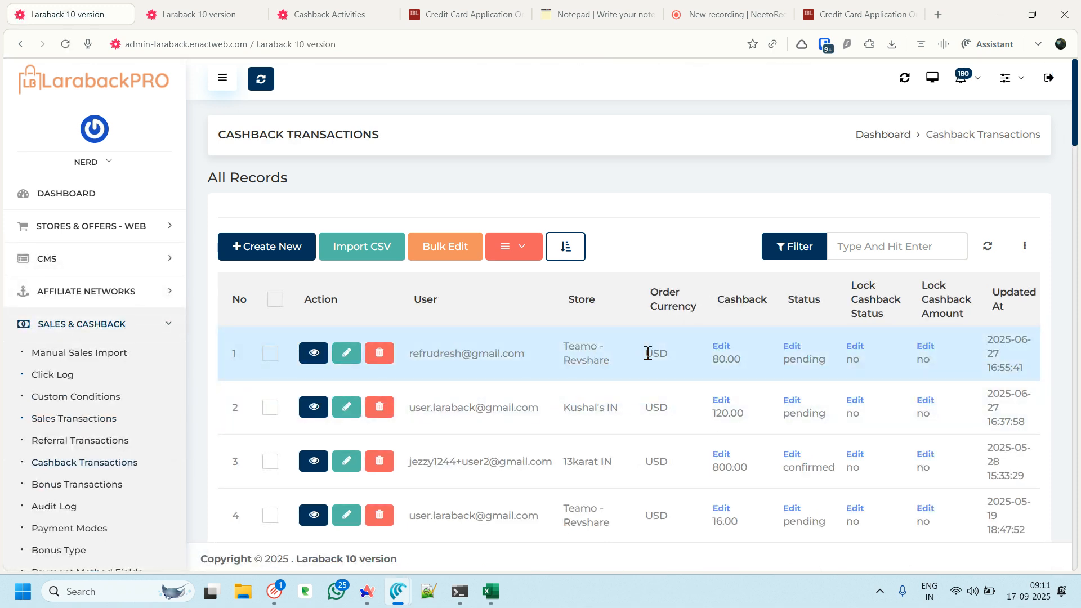
scroll(626, 359, down, 3)
scroll(643, 345, up, 3)
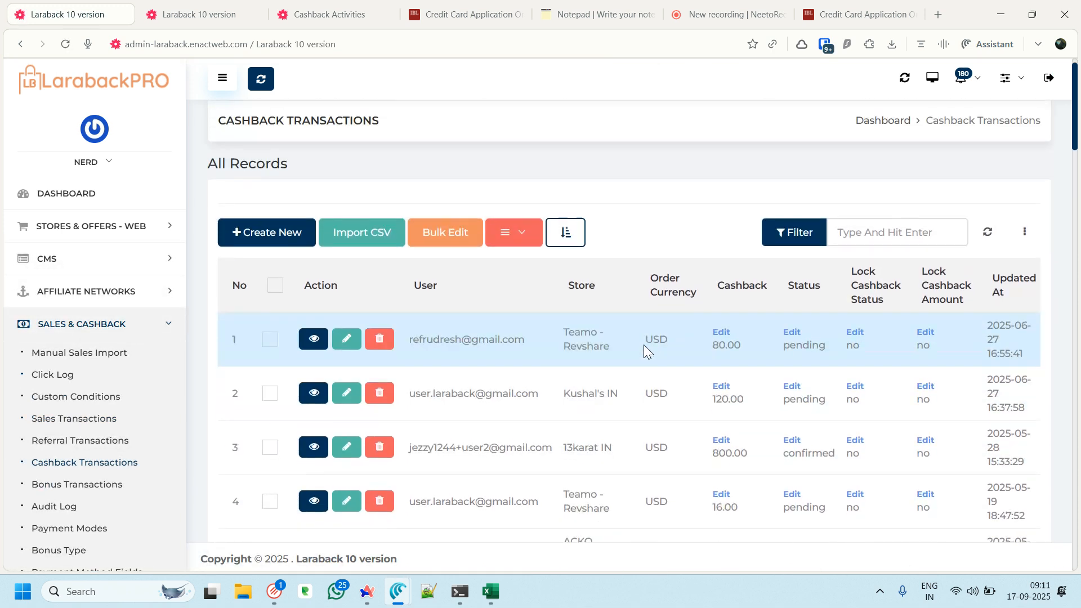
scroll(674, 340, right, 1)
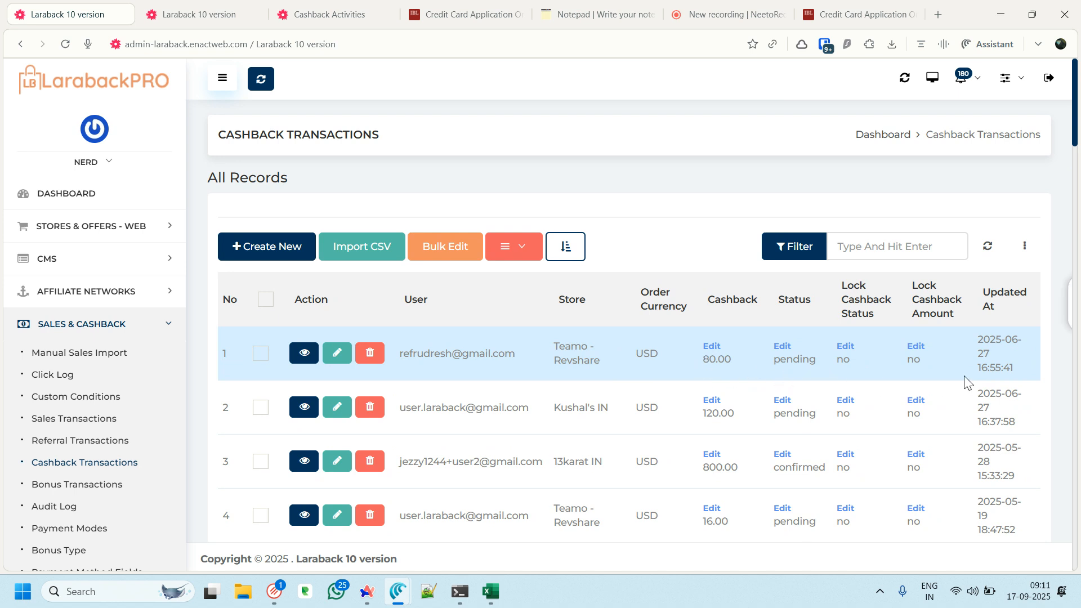
drag(1003, 352, 971, 345)
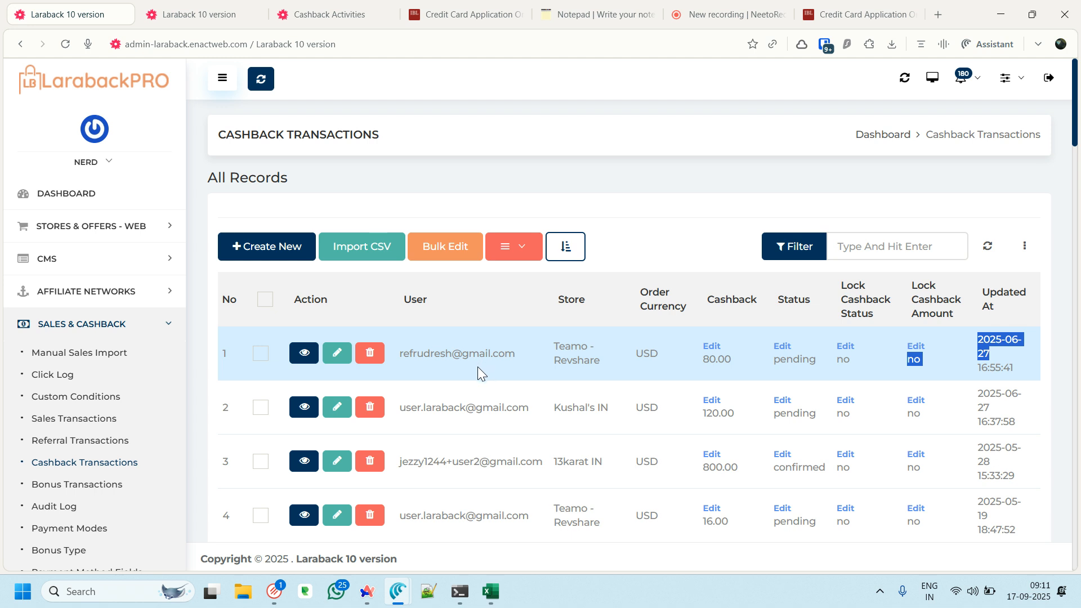
Reload the shopper's Shopping cashback activities, then return to the admin Cashback Transactions list
click(309, 7)
click(523, 289)
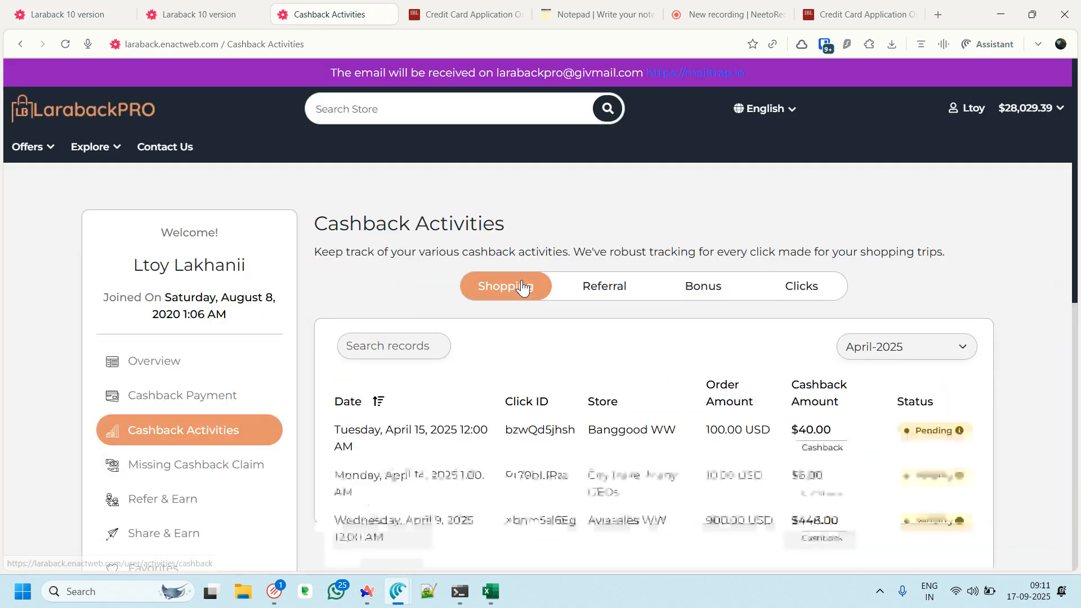
click(66, 45)
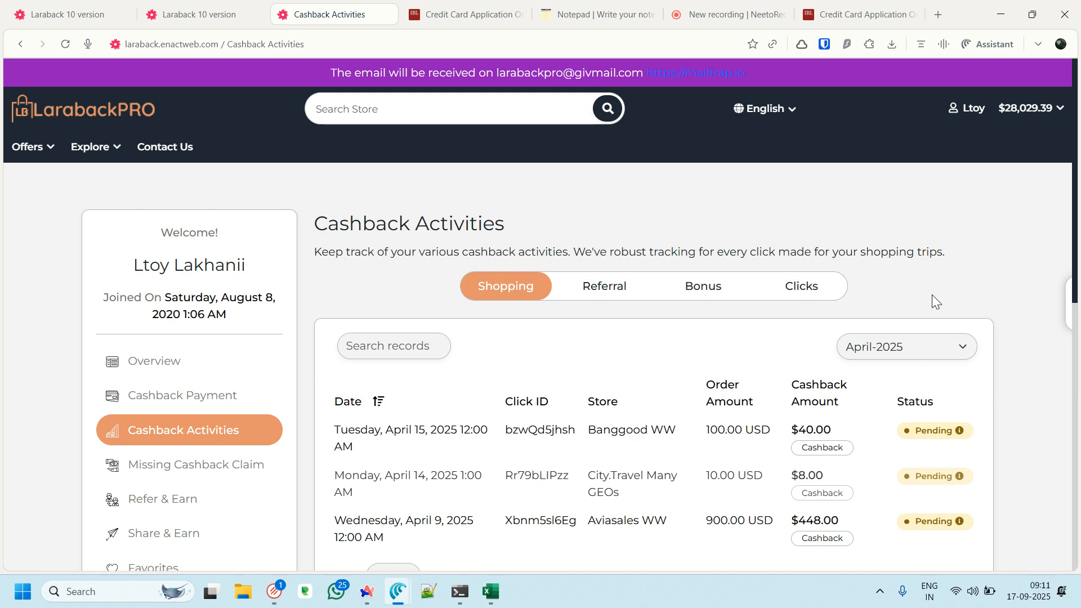
click(707, 11)
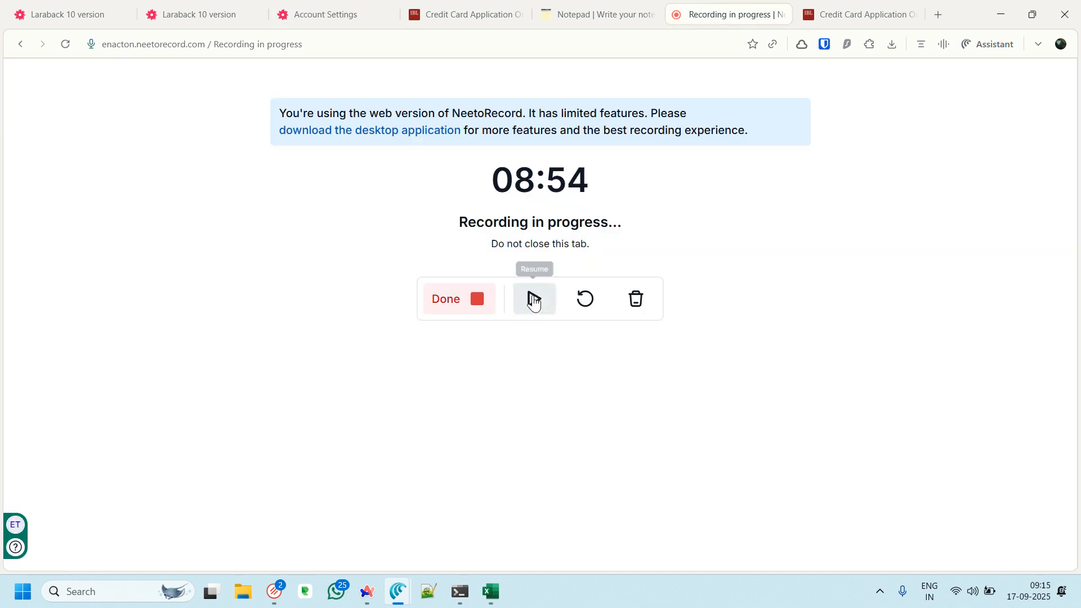
click(208, 7)
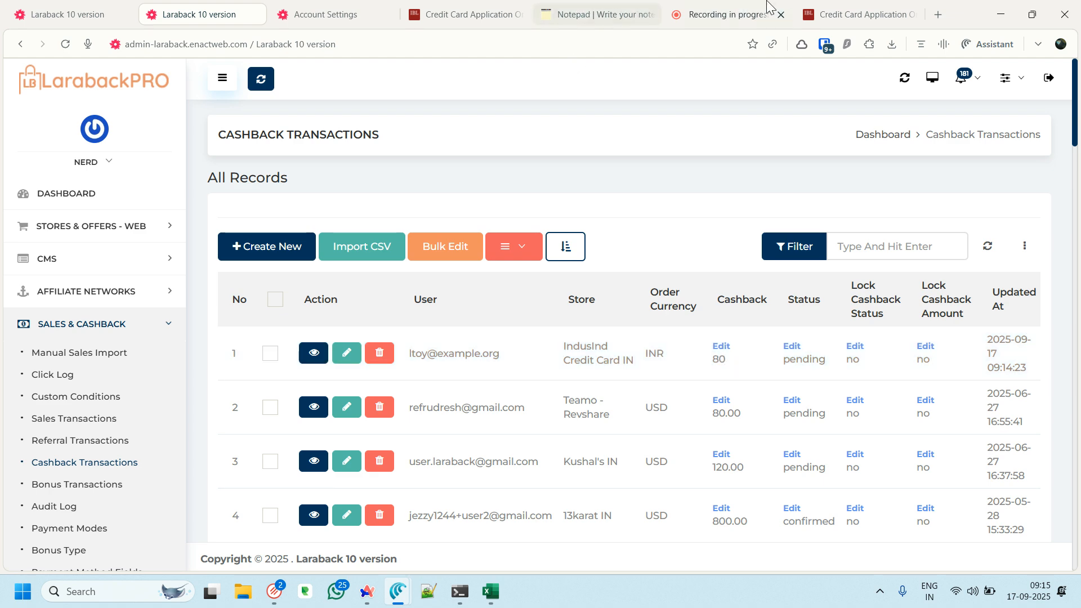
Open the shopper's Cashback Activities page from the storefront account menu
click(323, 12)
scroll(678, 192, up, 1)
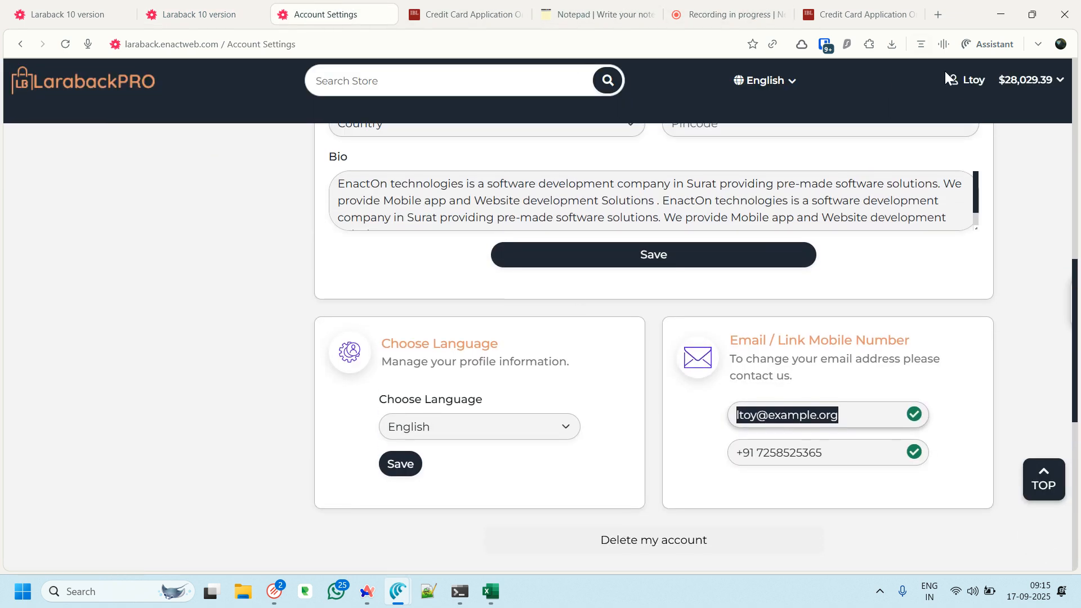
mouse_move(956, 98)
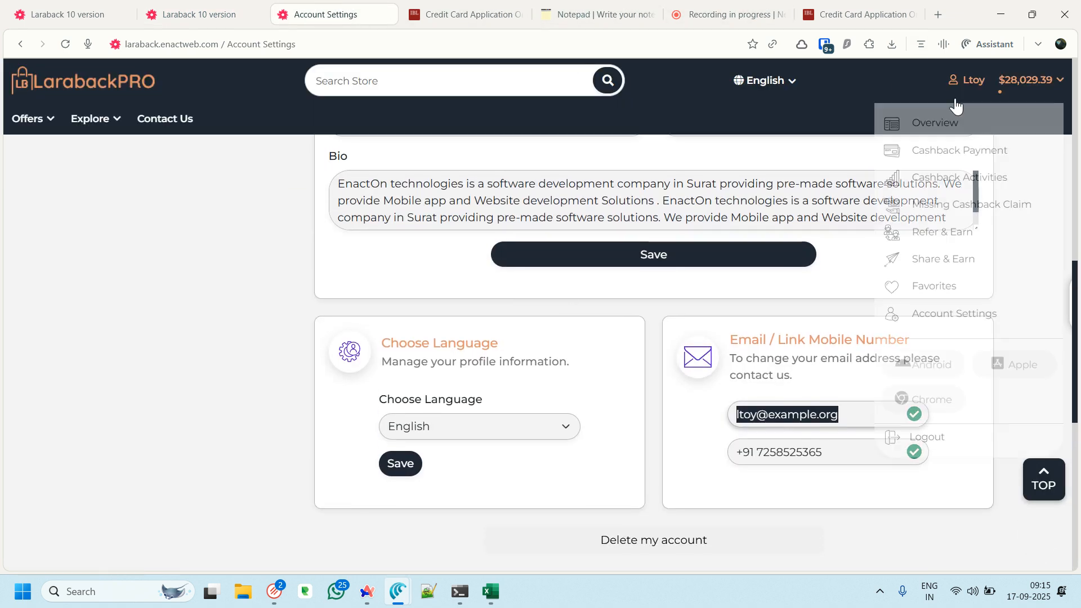
click(952, 176)
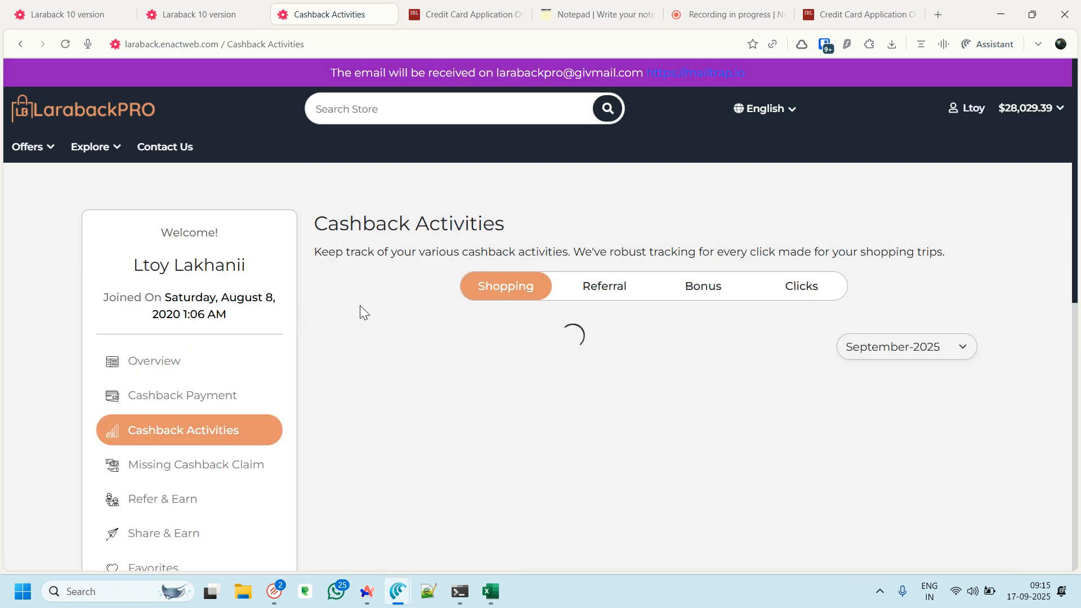
Check the pending IndusInd Credit Card IN row (1000.00 INR order, $80.00 cashback), then return to the admin list
scroll(359, 305, down, 1)
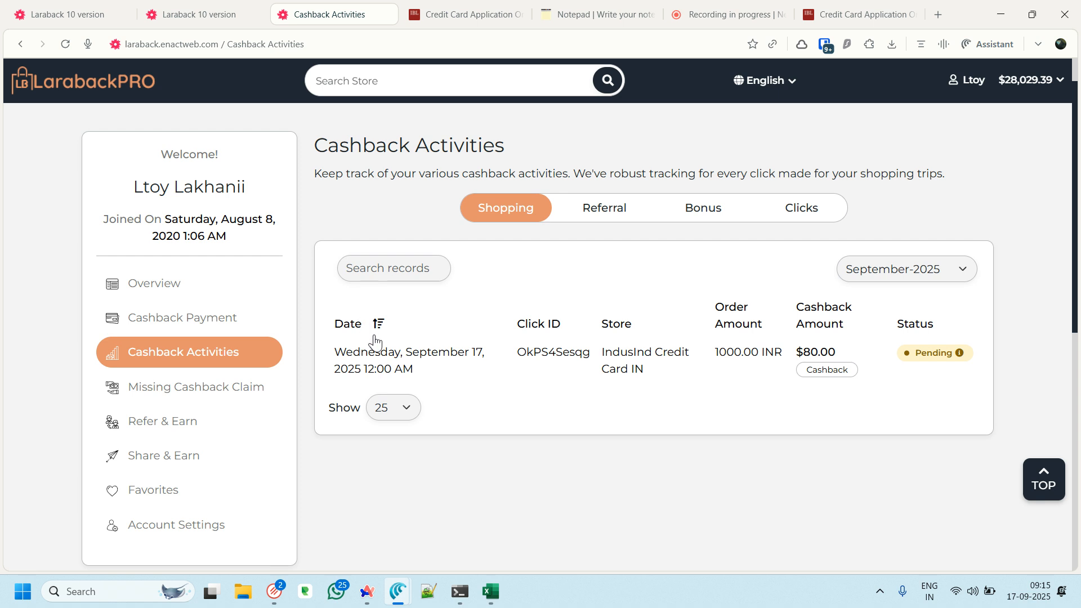
drag(615, 359, 696, 369)
drag(780, 350, 740, 352)
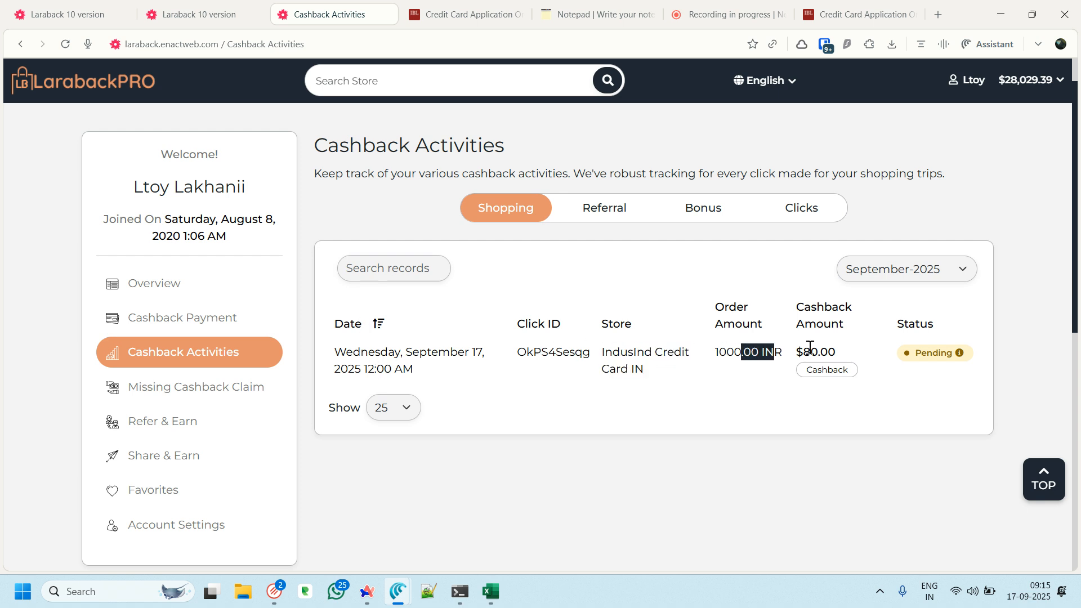
double_click(833, 349)
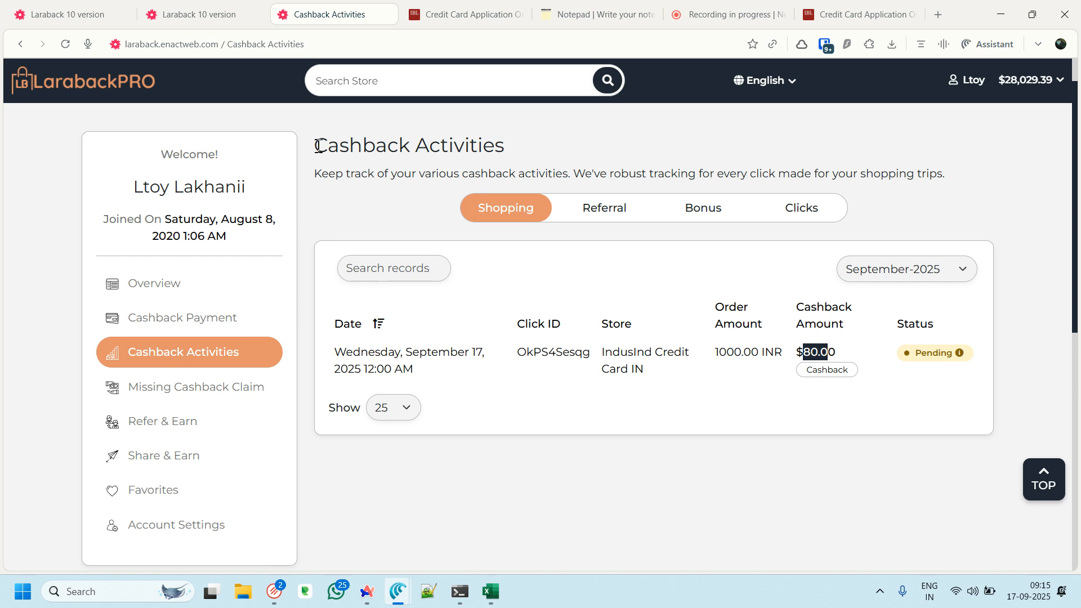
click(174, 14)
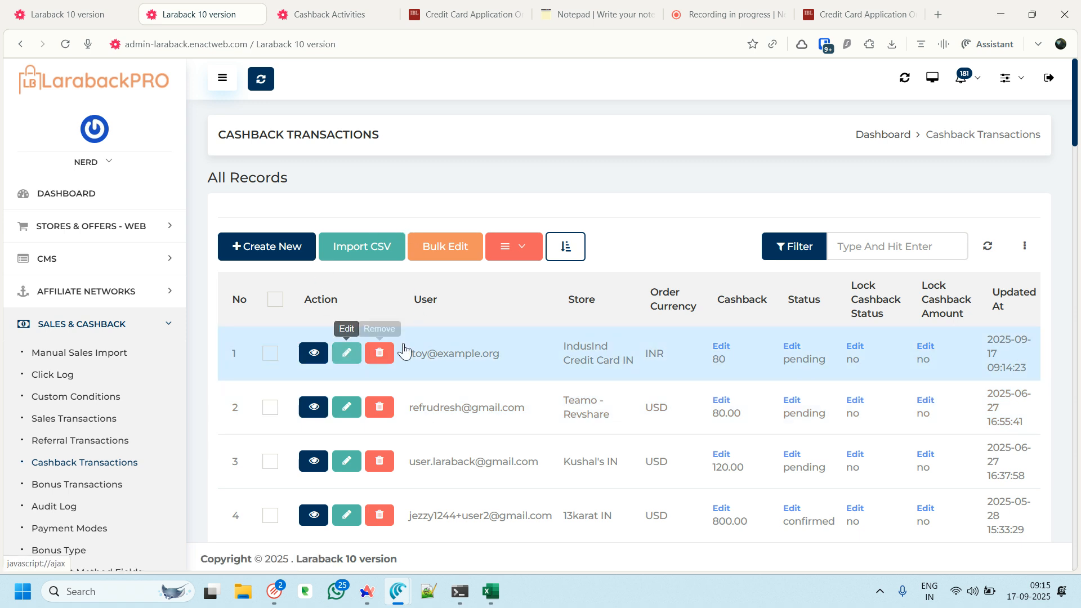
Bring the NeetoRecord 'Recording in progress' tab to the front
click(716, 15)
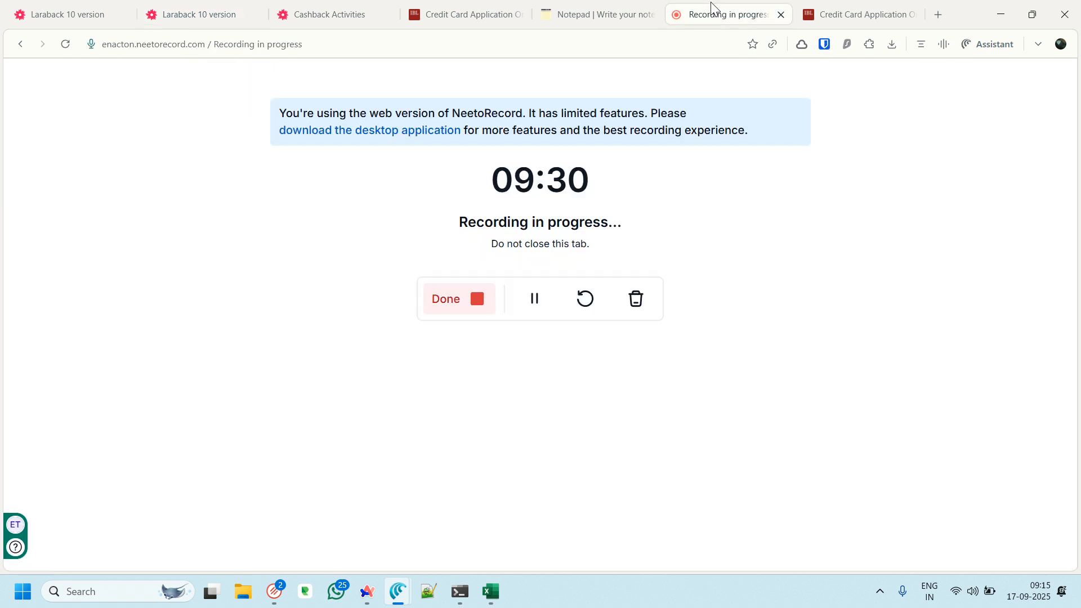